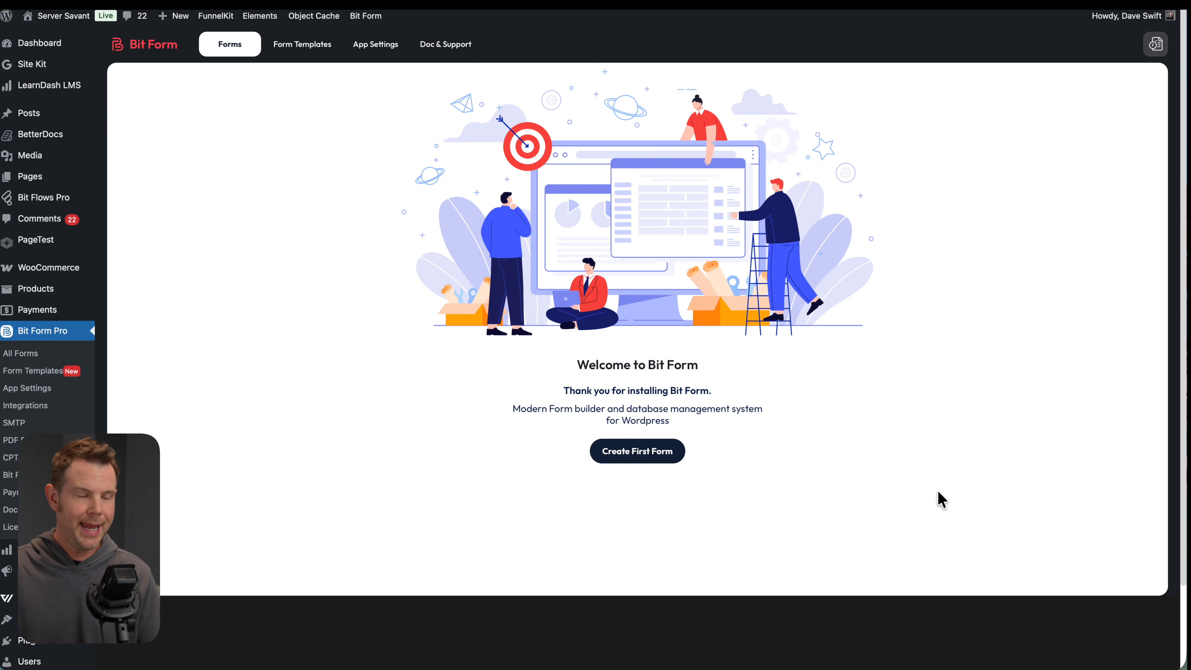
Start the first form and scroll through the template gallery to the Blank and Contact Form options
left_click(642, 455)
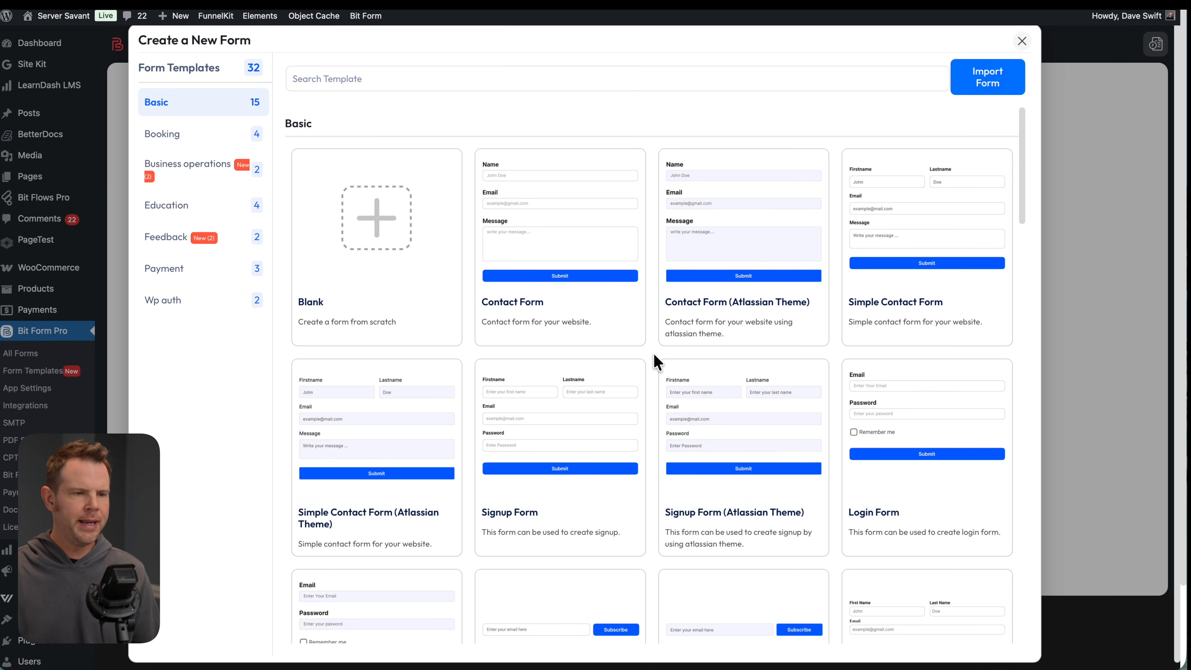
scroll(653, 352, "down", 3)
scroll(656, 358, "down", 3)
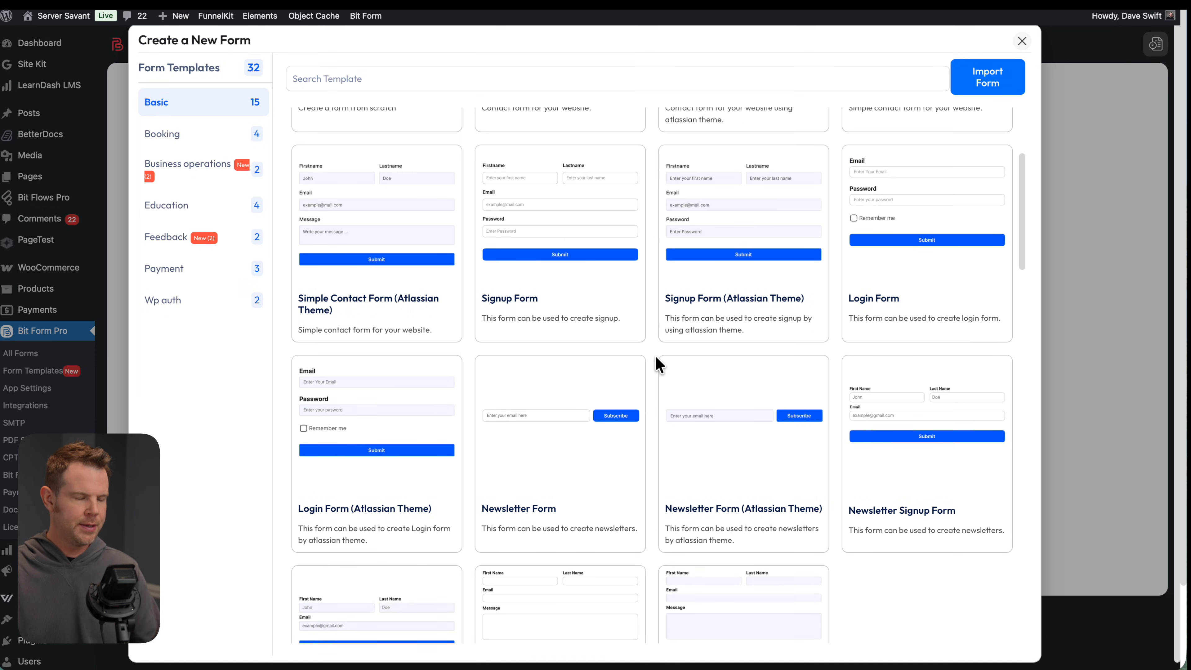
scroll(655, 358, "down", 4)
scroll(655, 362, "down", 5)
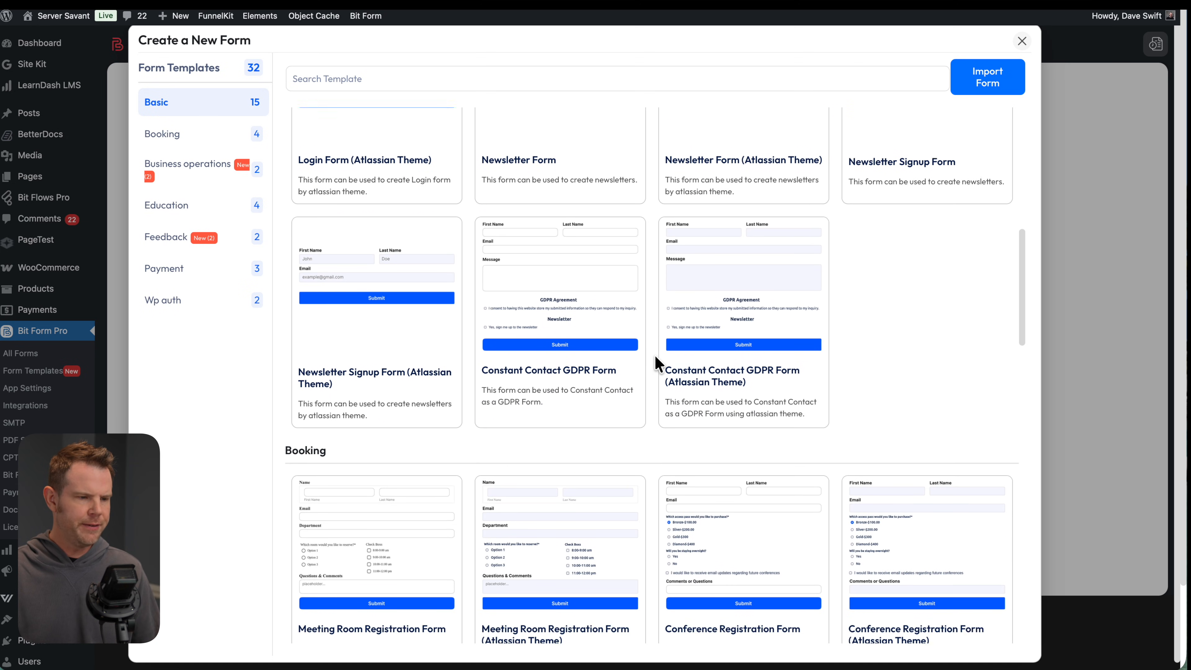
scroll(655, 361, "down", 3)
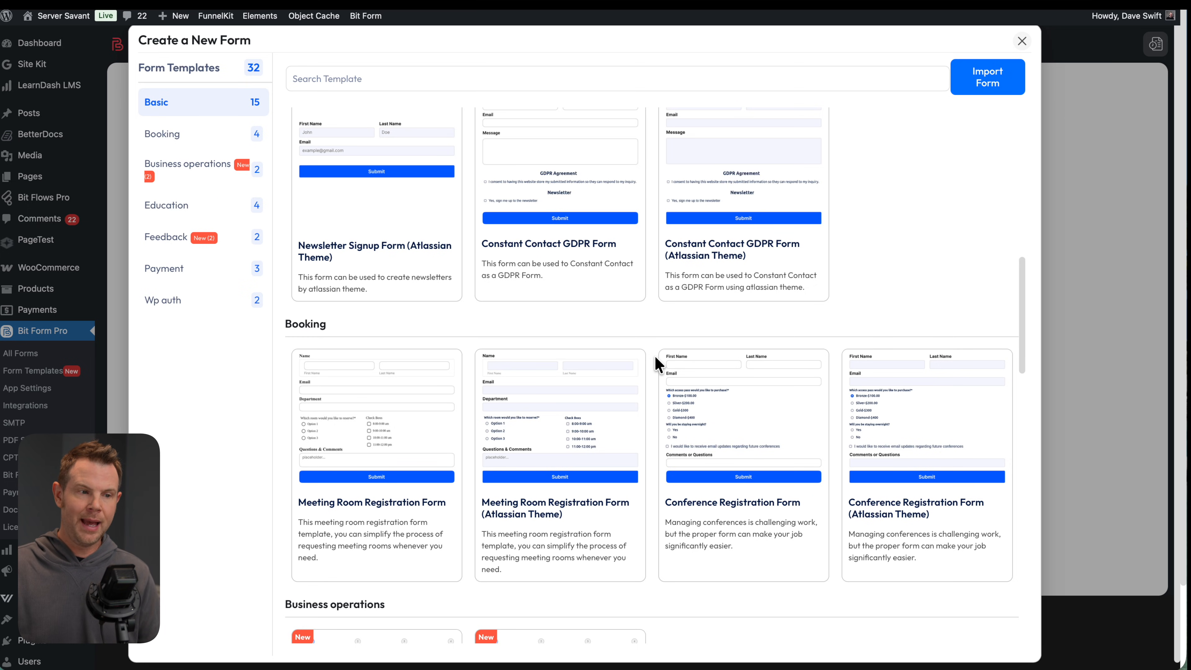
scroll(659, 365, "down", 1)
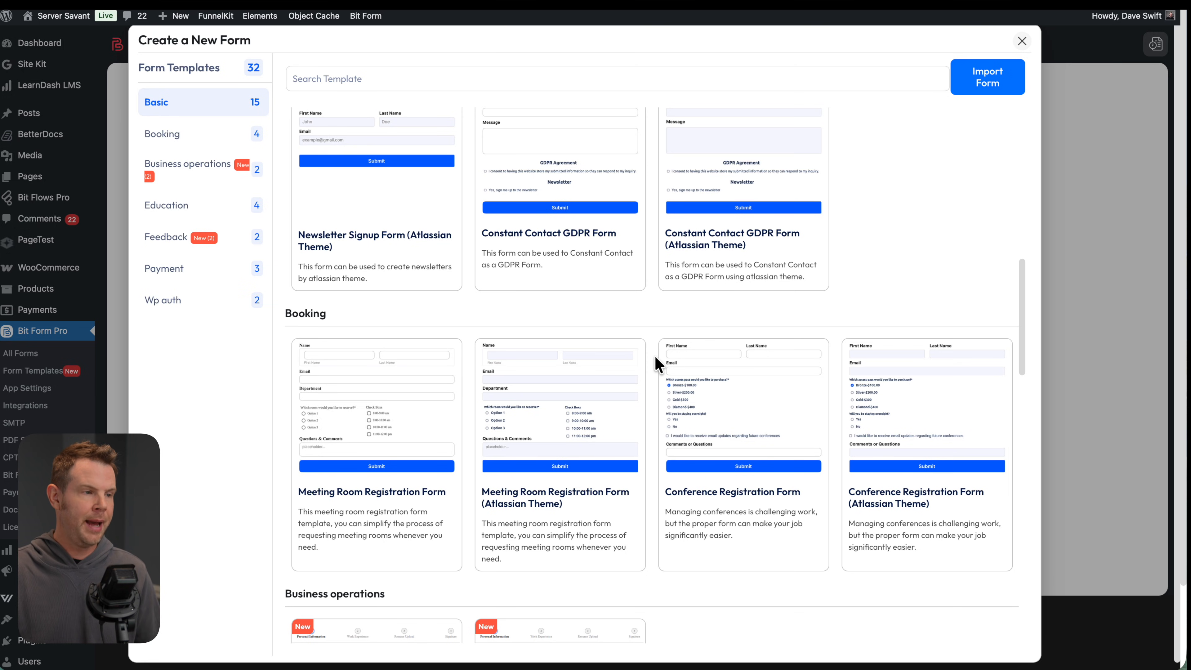
scroll(659, 364, "up", 15)
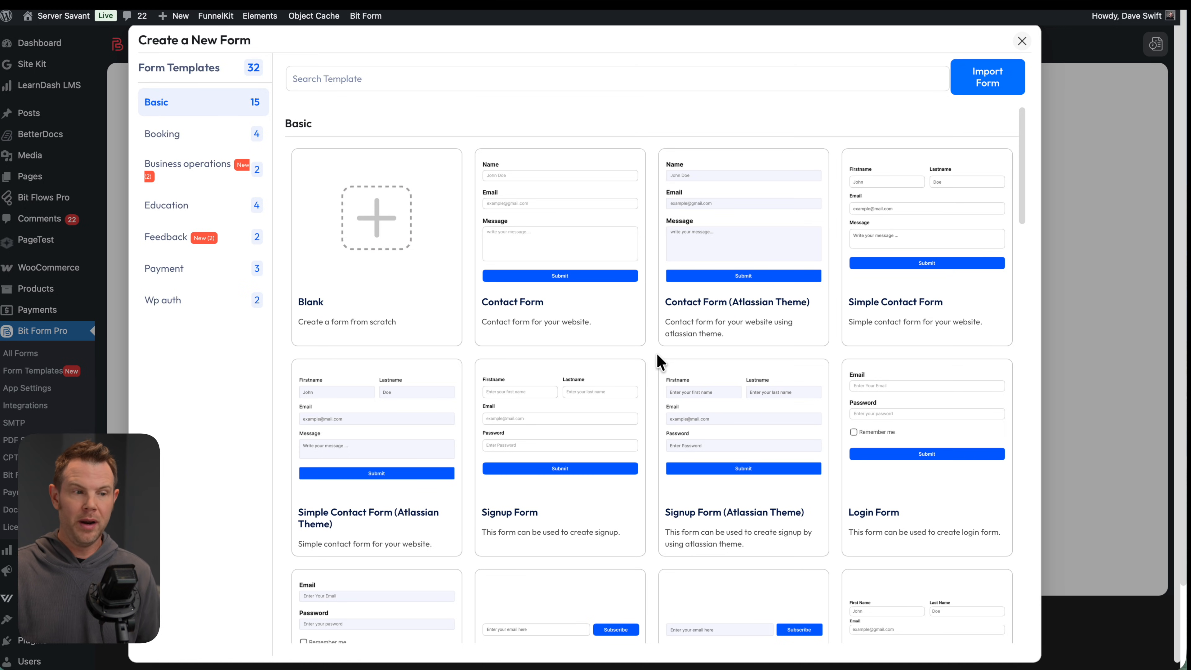
mouse_move(617, 312)
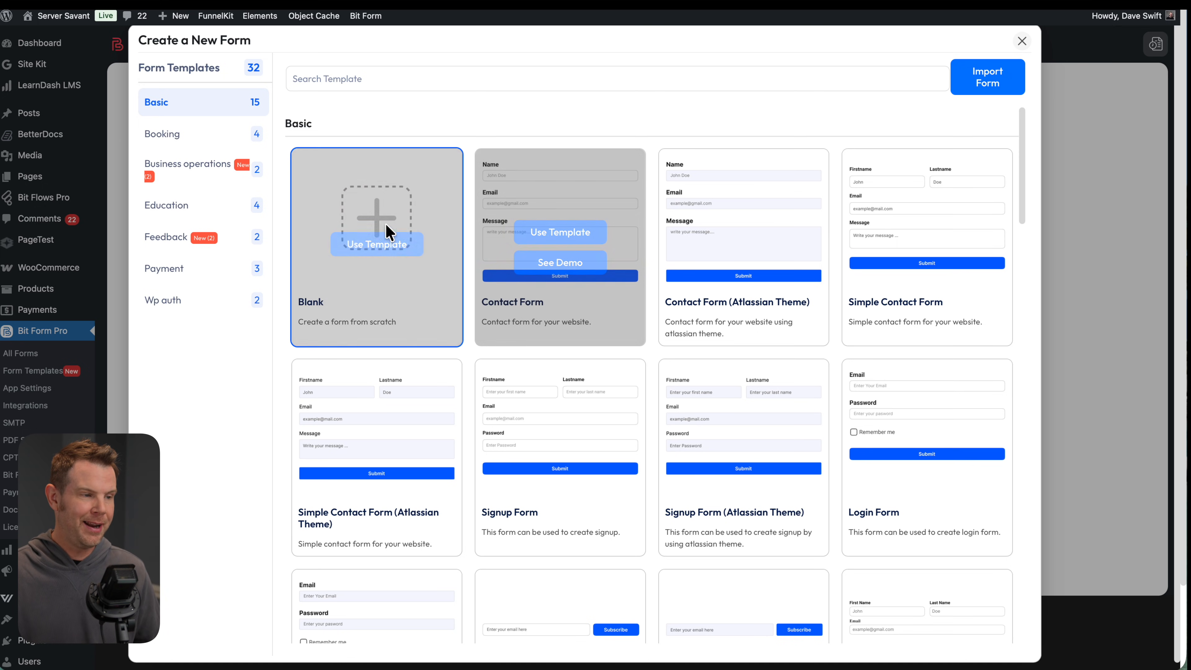
Create a blank Untitled Form from the Blank template and confirm its Submit button cannot be deleted
left_click(377, 243)
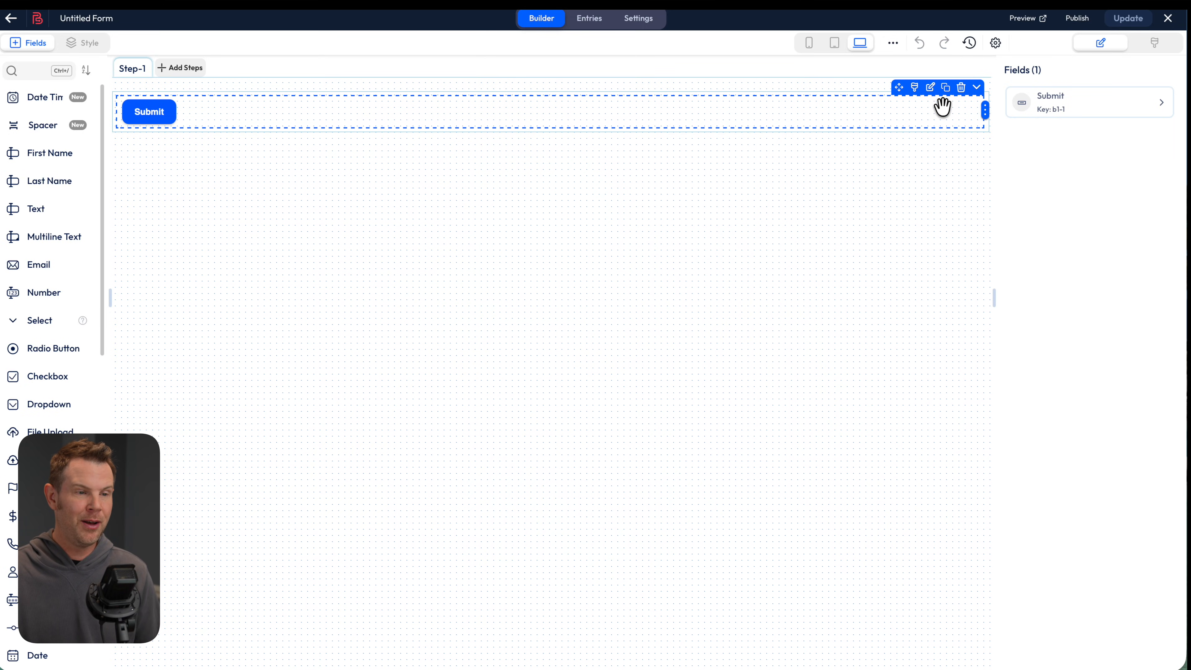
left_click(963, 88)
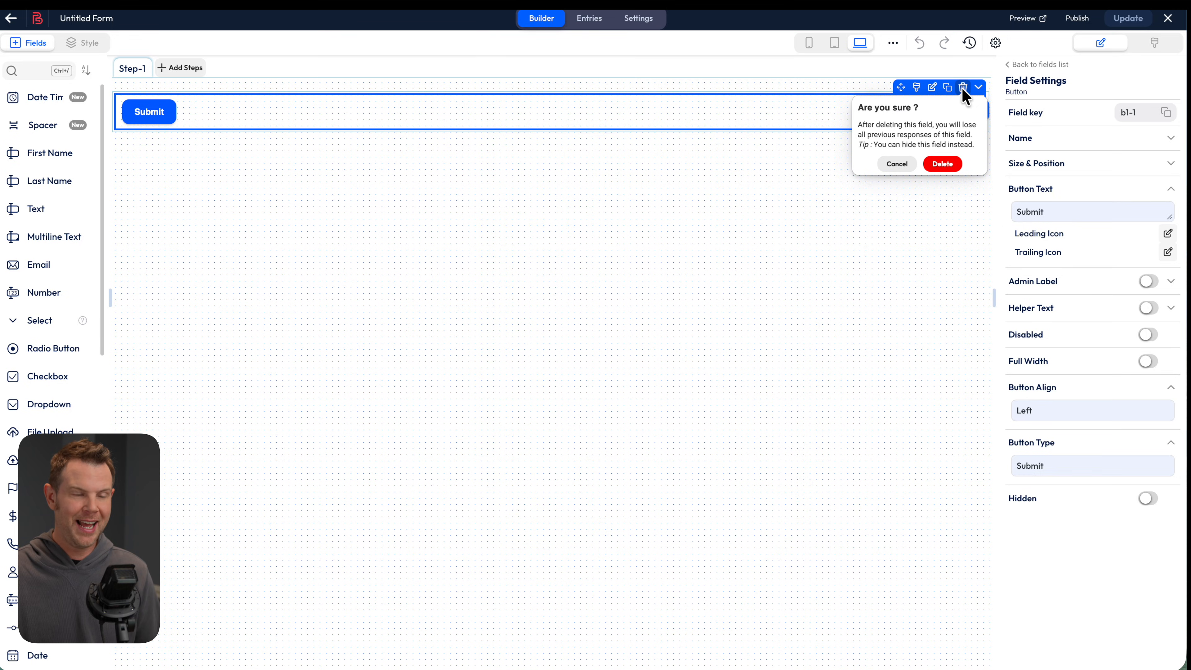
left_click(947, 164)
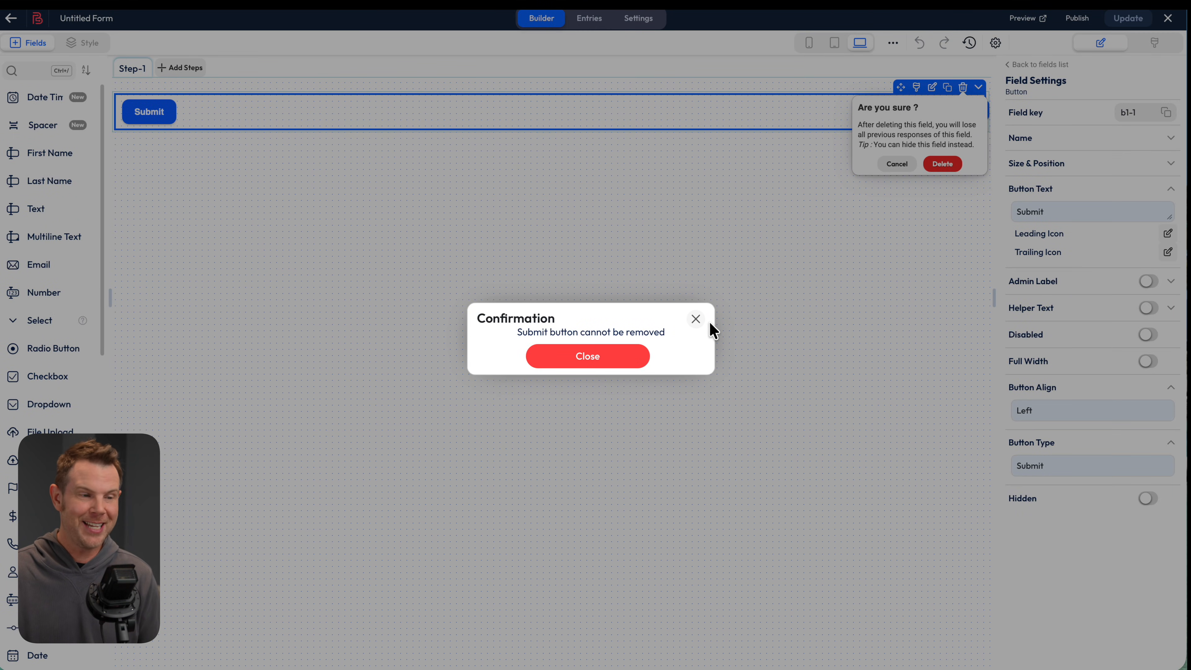
left_click(696, 319)
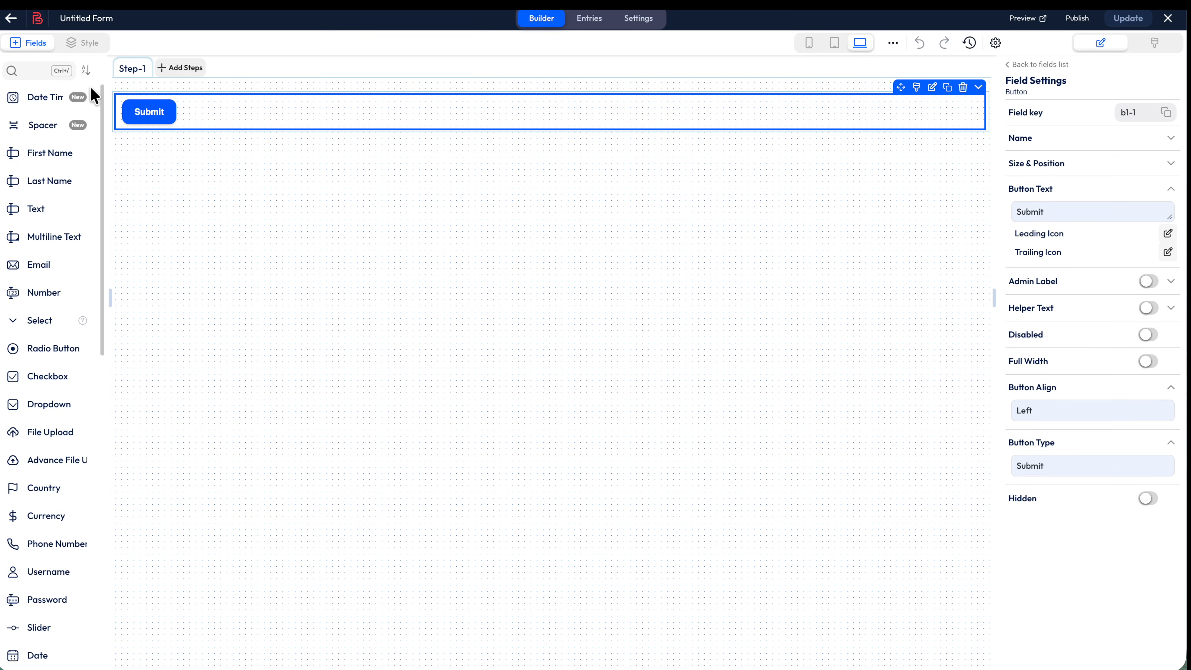
Add First Name, Last Name, Email and Multi-Line Text fields, then move Submit beneath them
scroll(63, 263, "down", 3)
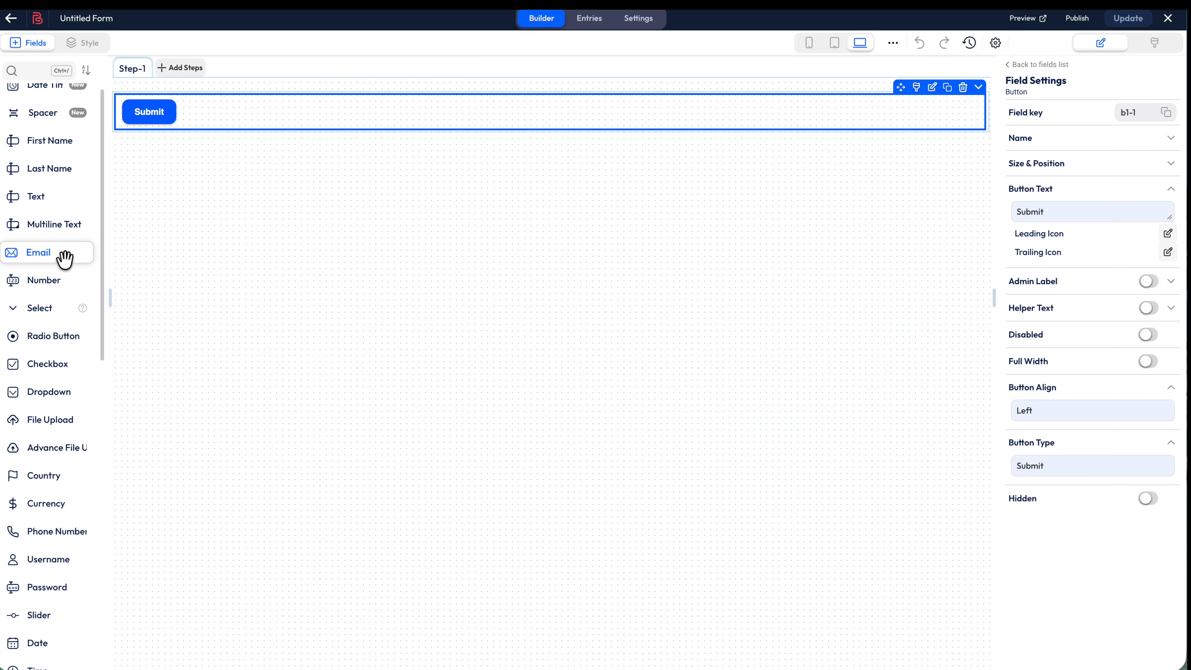
scroll(69, 270, "down", 4)
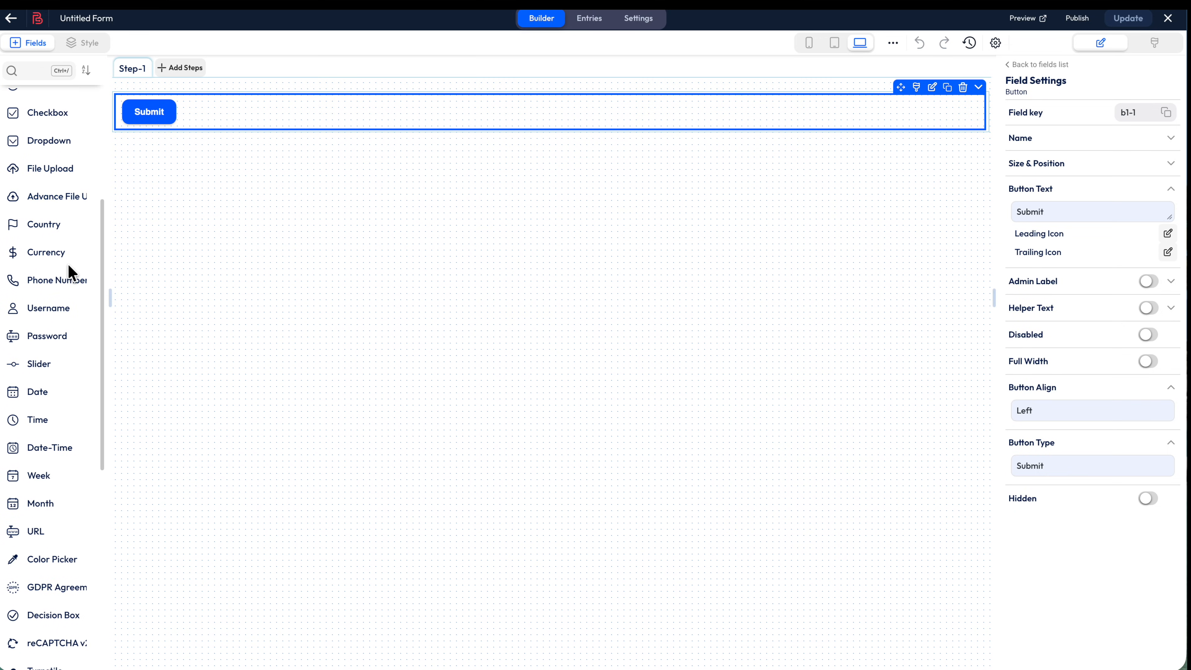
scroll(68, 261, "up", 7)
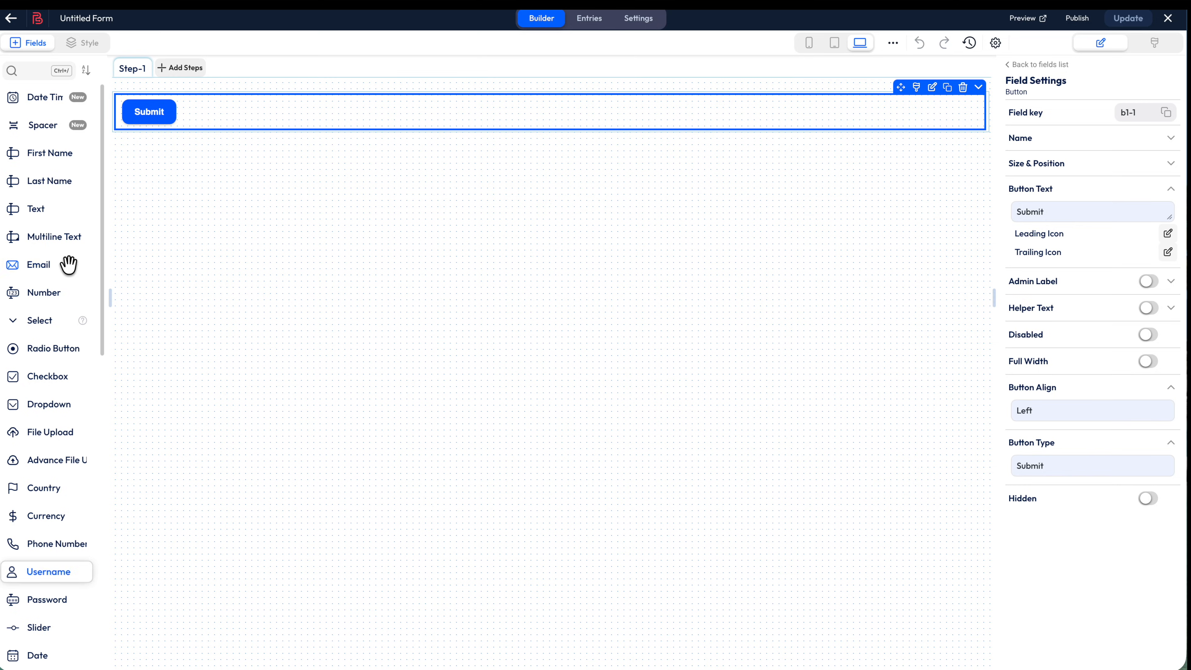
left_click_drag(57, 153, 213, 151)
left_click_drag(48, 181, 218, 203)
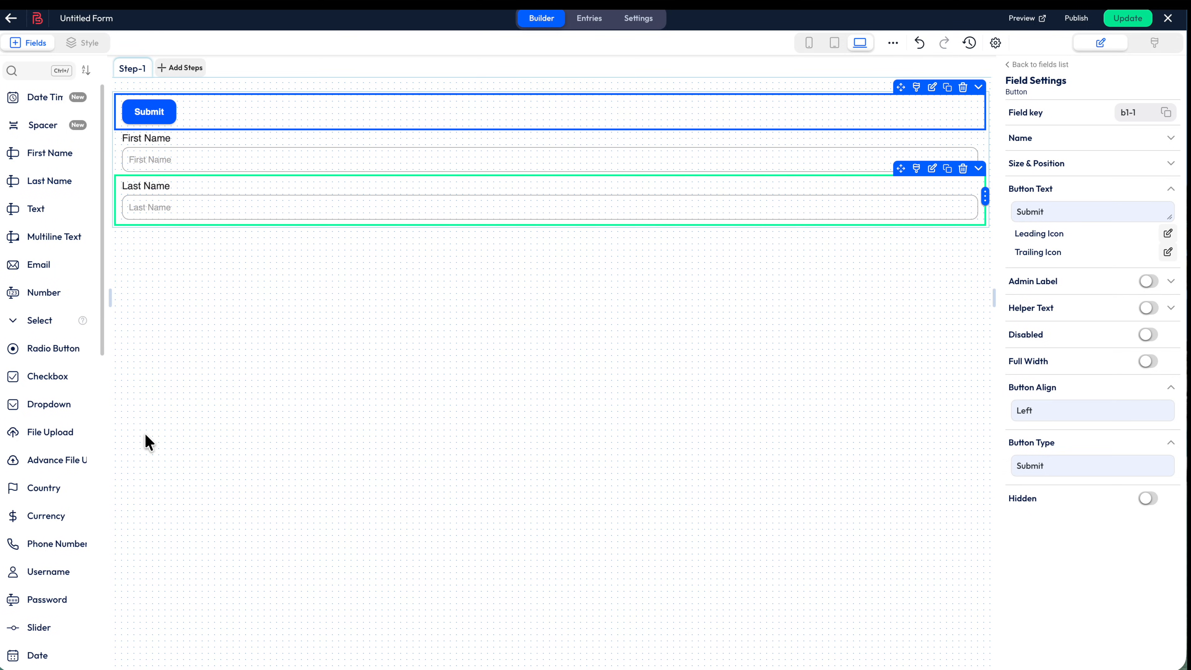
left_click_drag(53, 269, 182, 244)
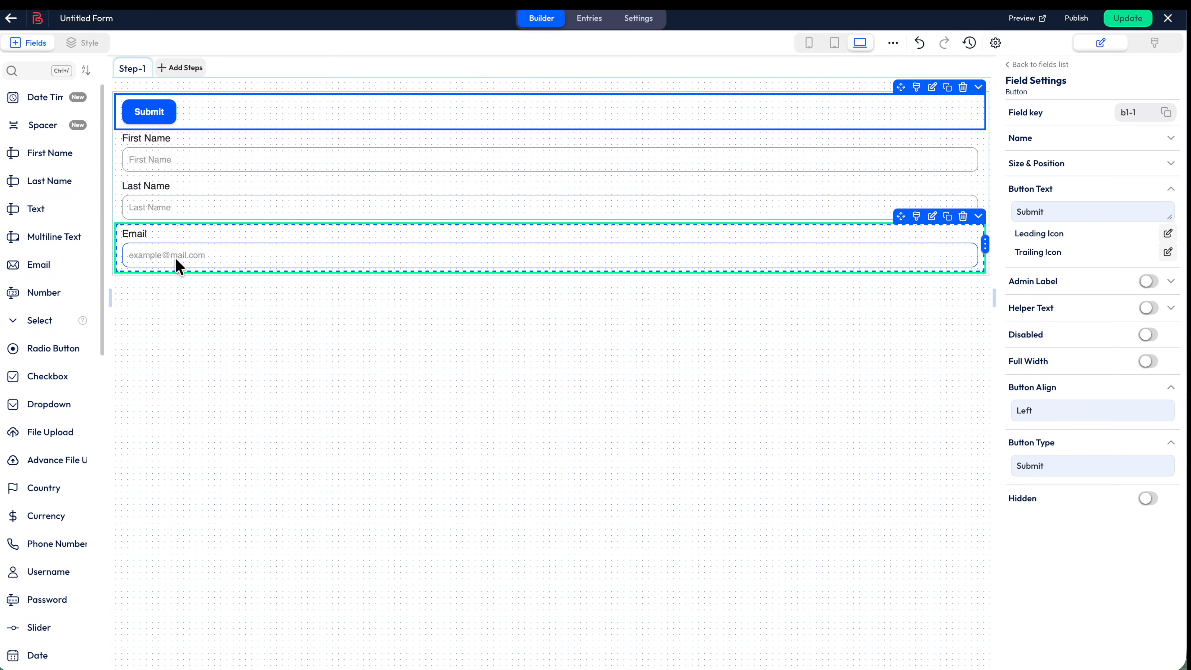
left_click_drag(56, 235, 300, 308)
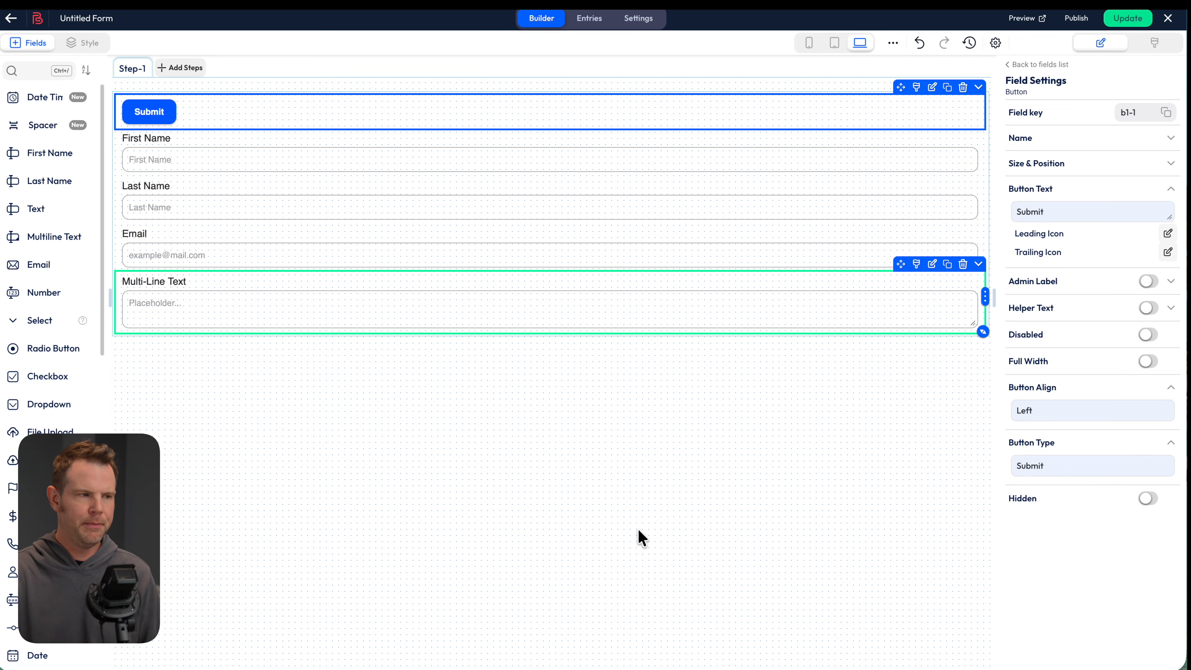
left_click_drag(900, 87, 914, 295)
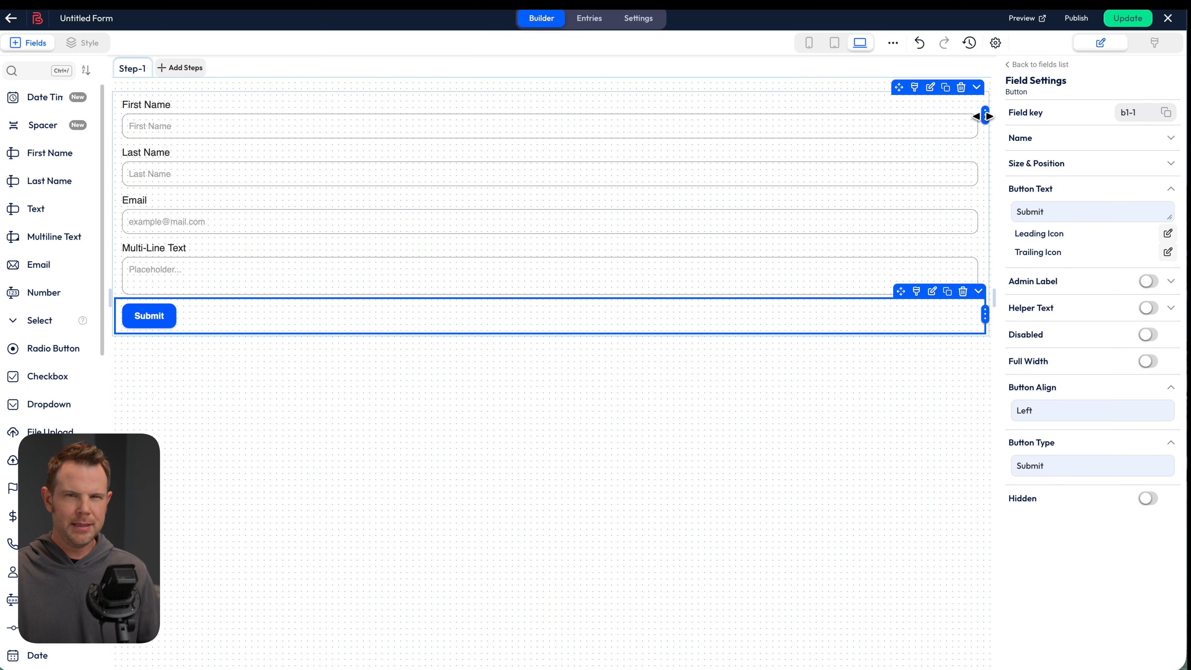
Resize First Name and Last Name to half width and place Last Name beside First Name
left_click_drag(986, 116, 544, 143)
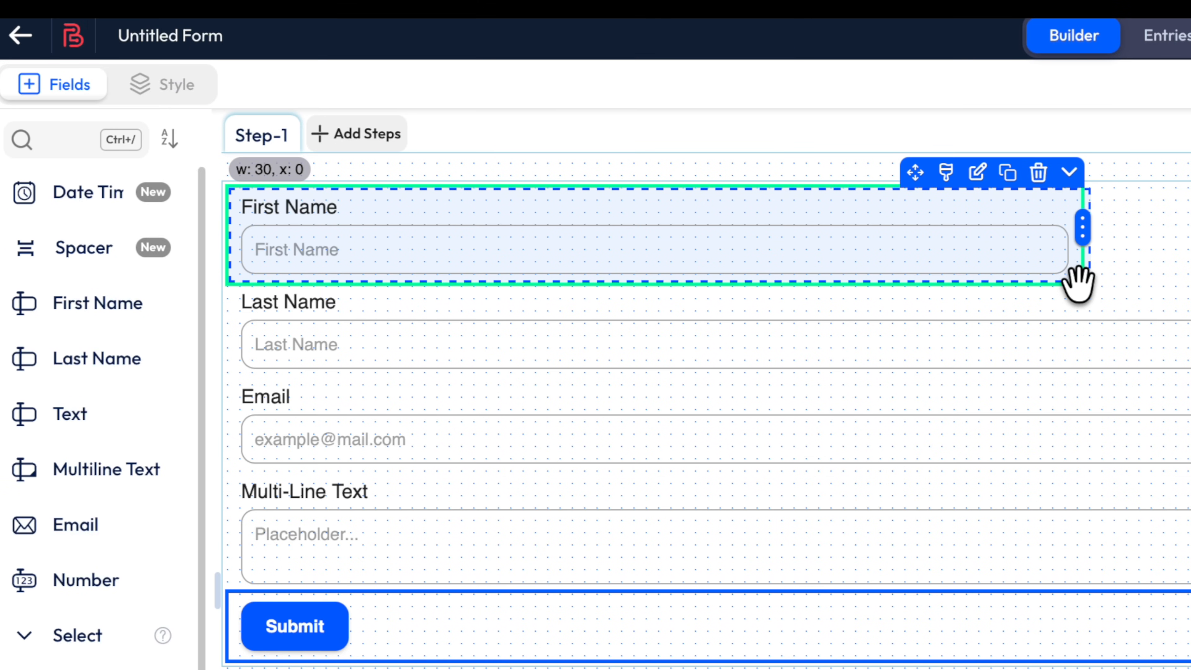
left_click_drag(1076, 281, 1077, 281)
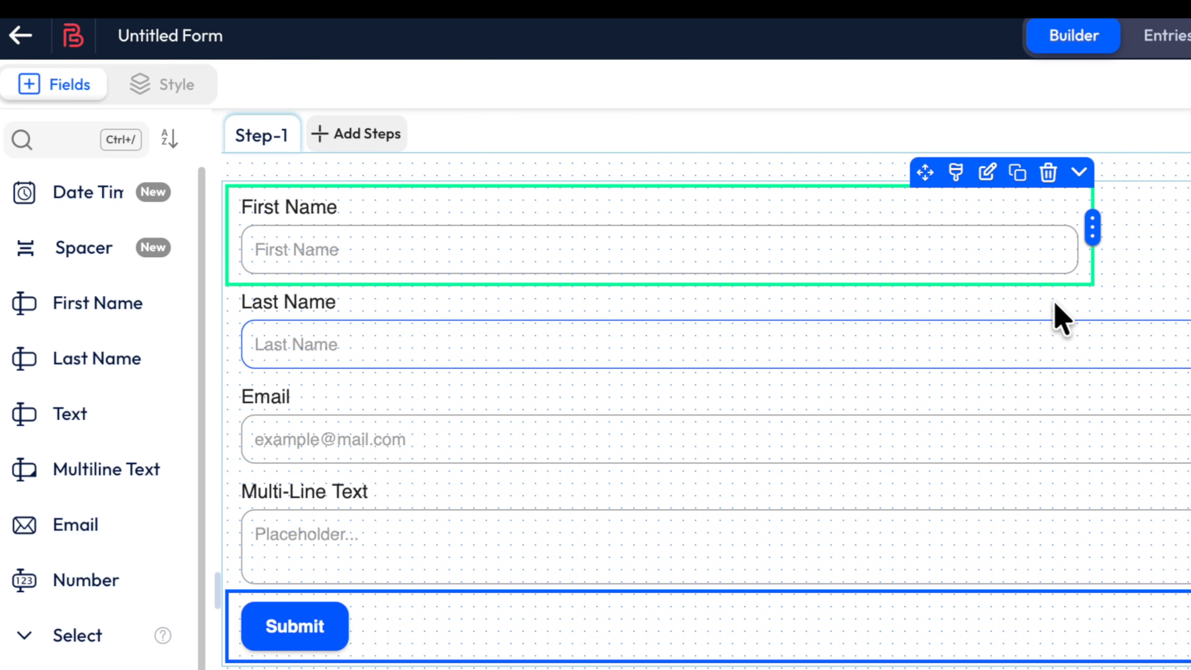
left_click(757, 330)
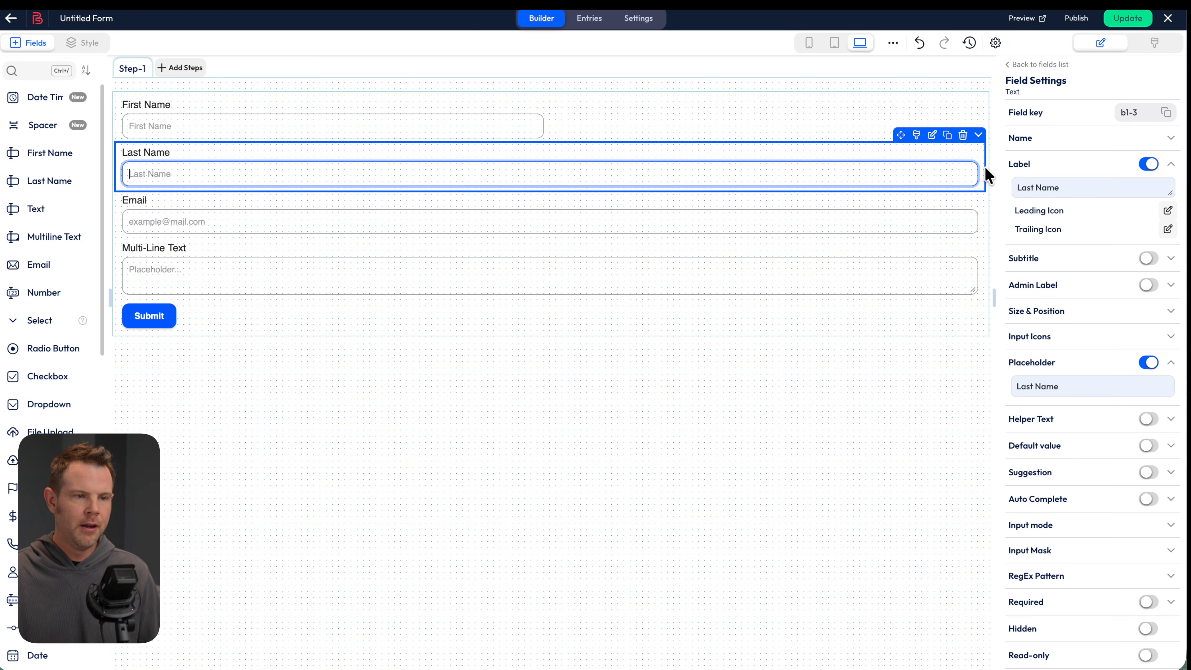
left_click_drag(982, 163, 546, 169)
left_click_drag(467, 135, 925, 123)
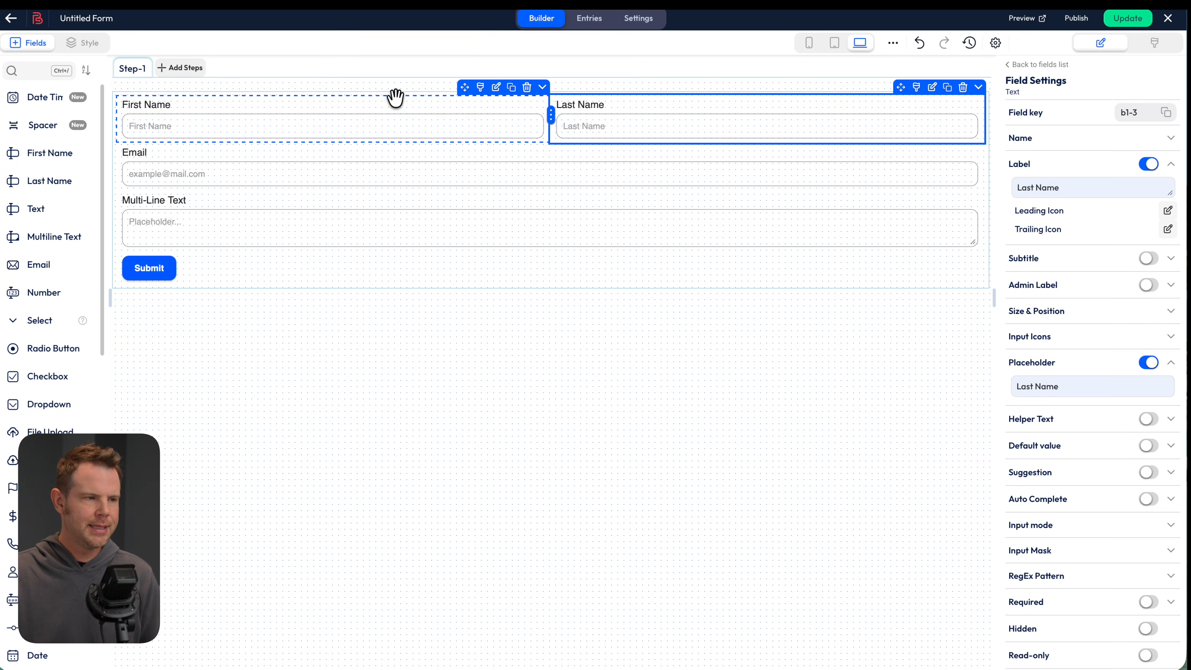
Change First Name's internal name from text-1-2 to FirstName and set a sample first-name placeholder
left_click(398, 111)
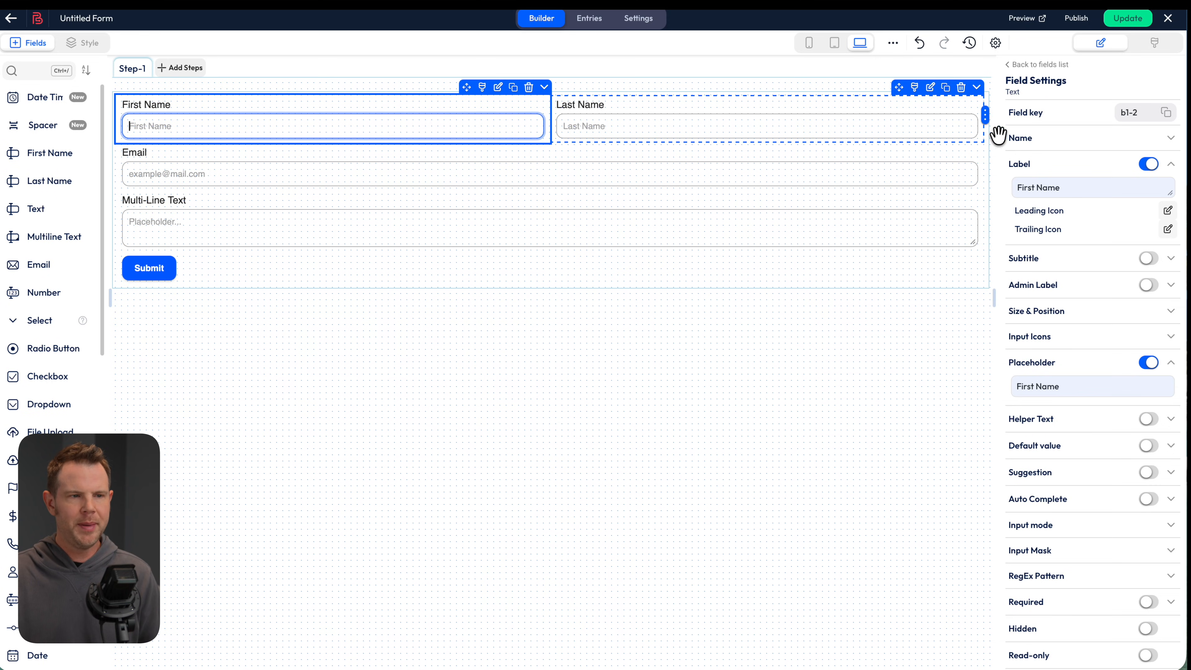
left_click(1168, 139)
left_click(1014, 161)
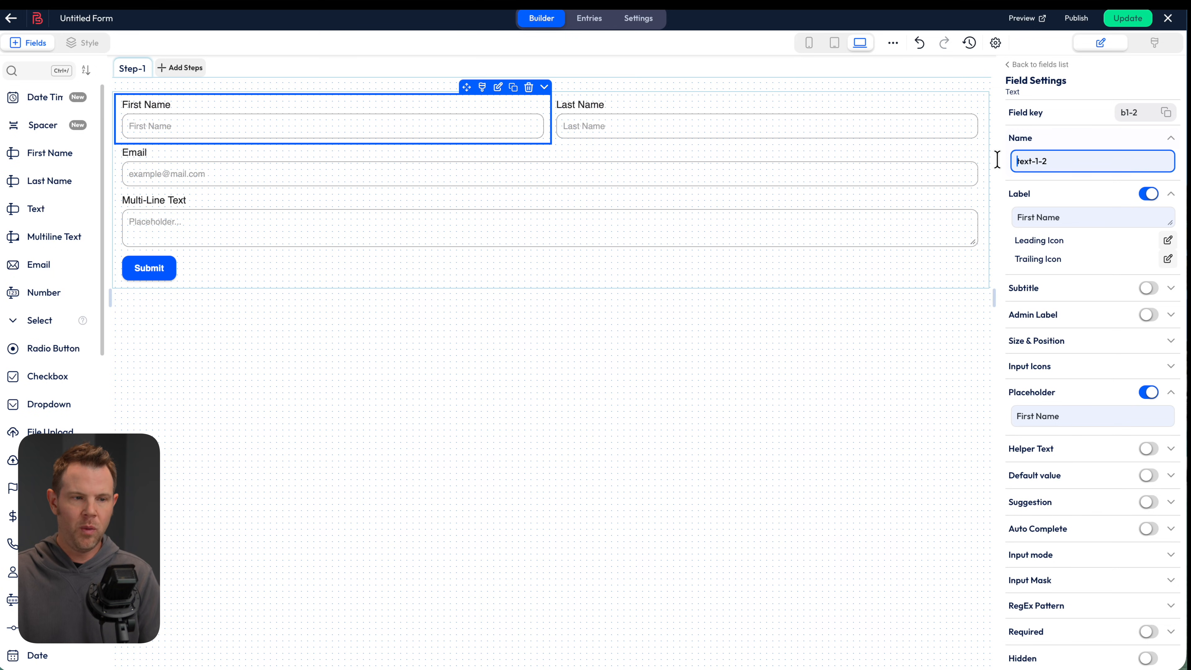
key("ctrl+a")
type("FirstName")
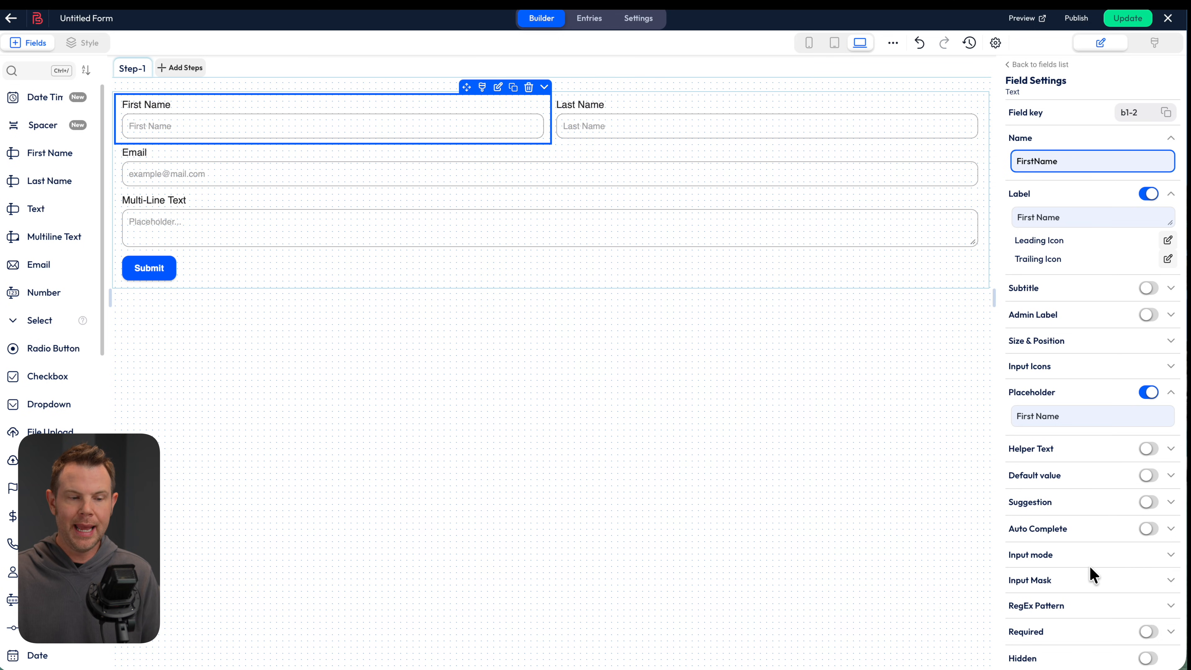
left_click_drag(1078, 416, 975, 410)
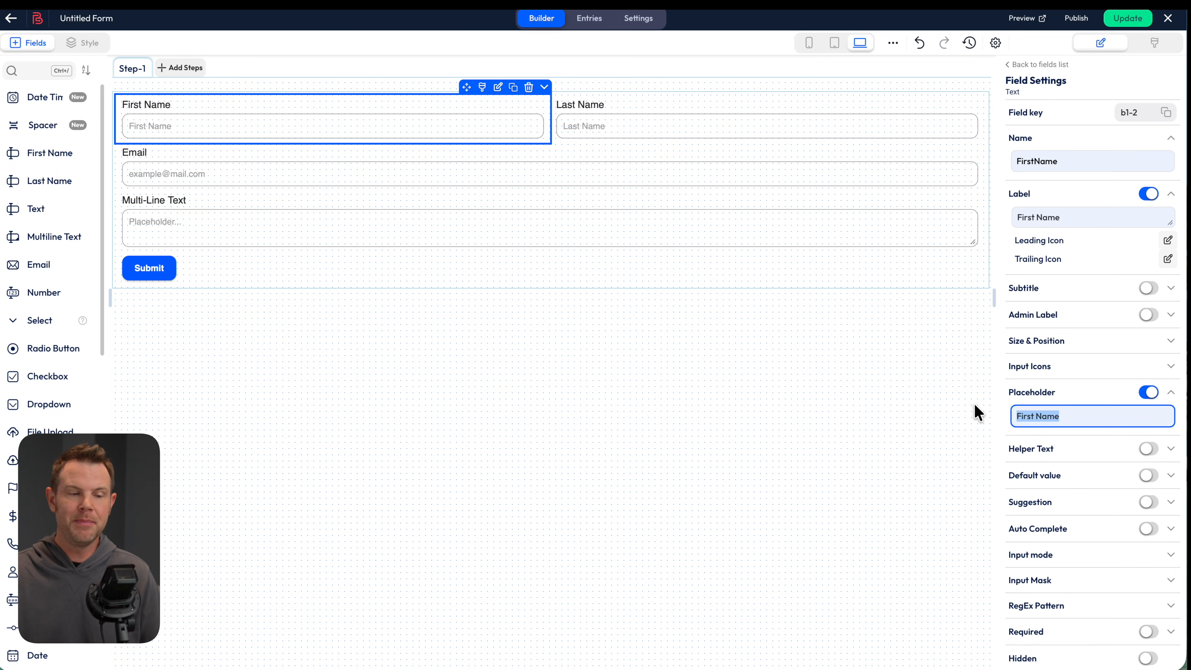
type("Dave")
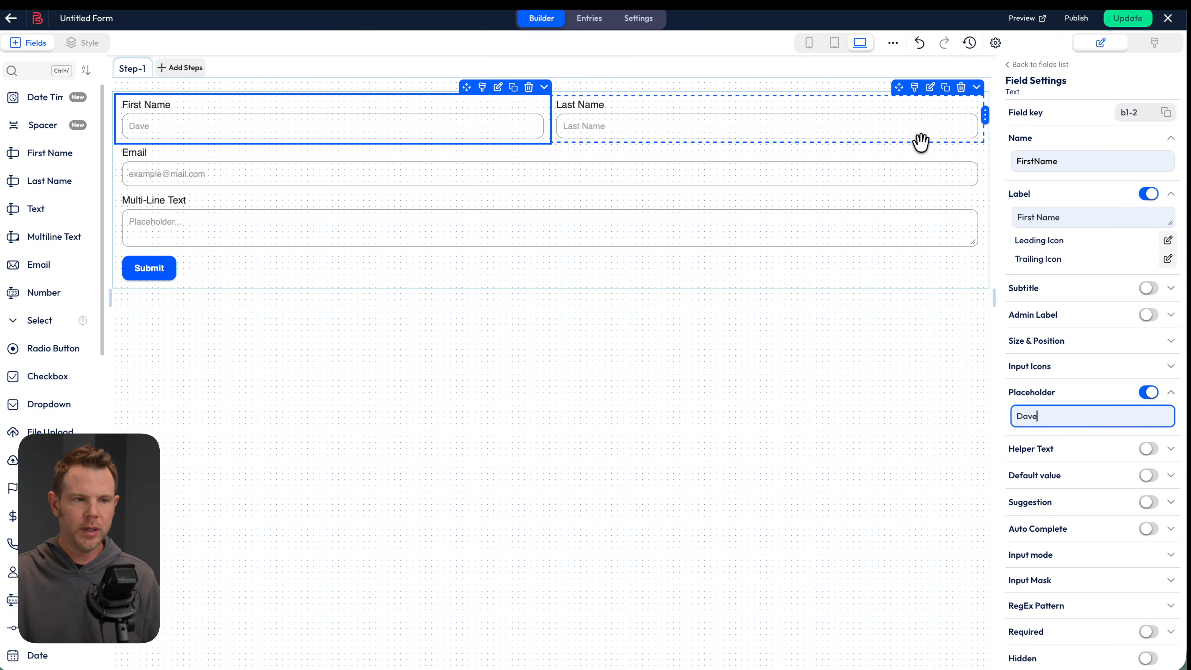
left_click(902, 154)
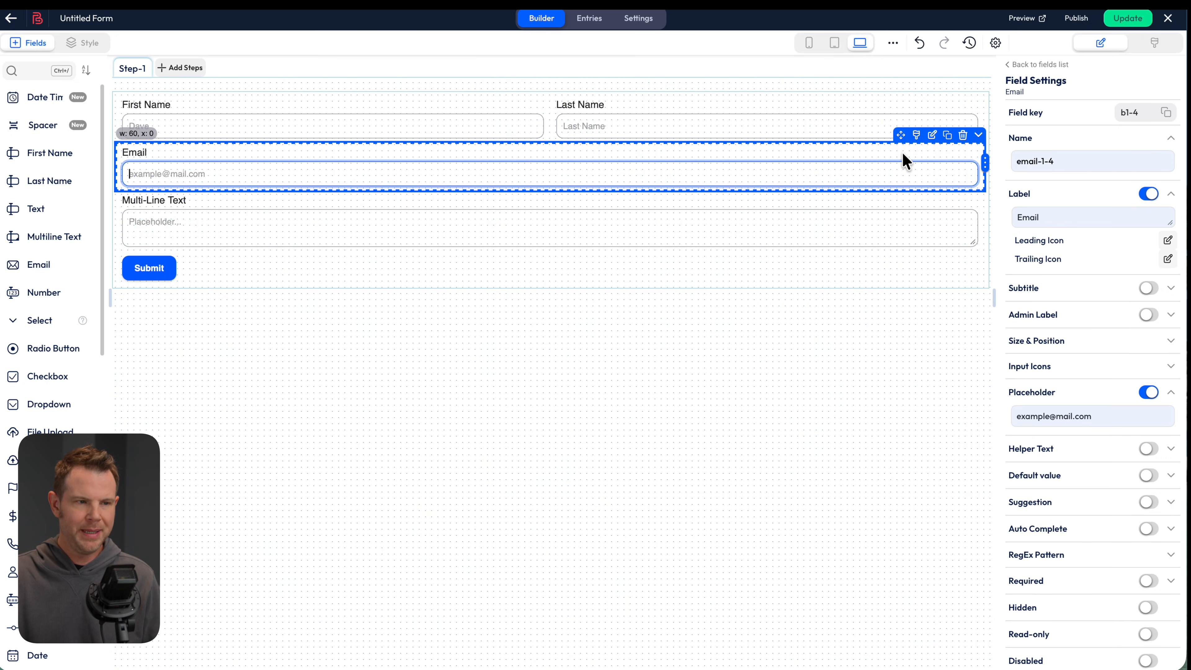
left_click(1146, 582)
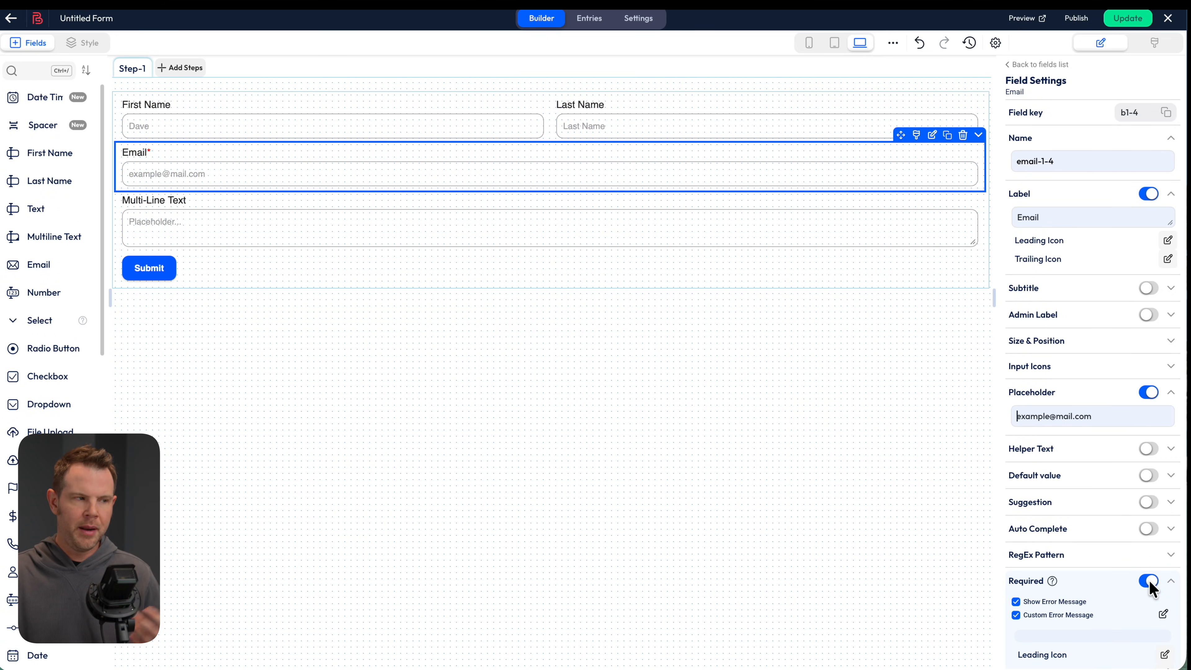
left_click(143, 169)
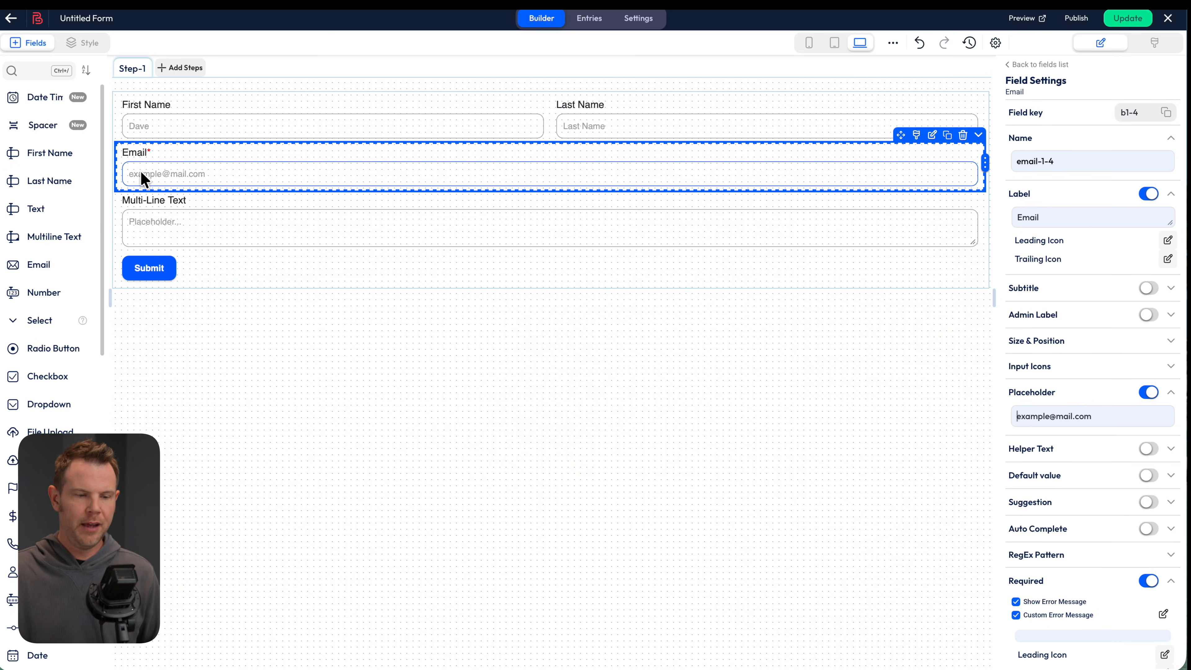
scroll(1121, 559, "down", 2)
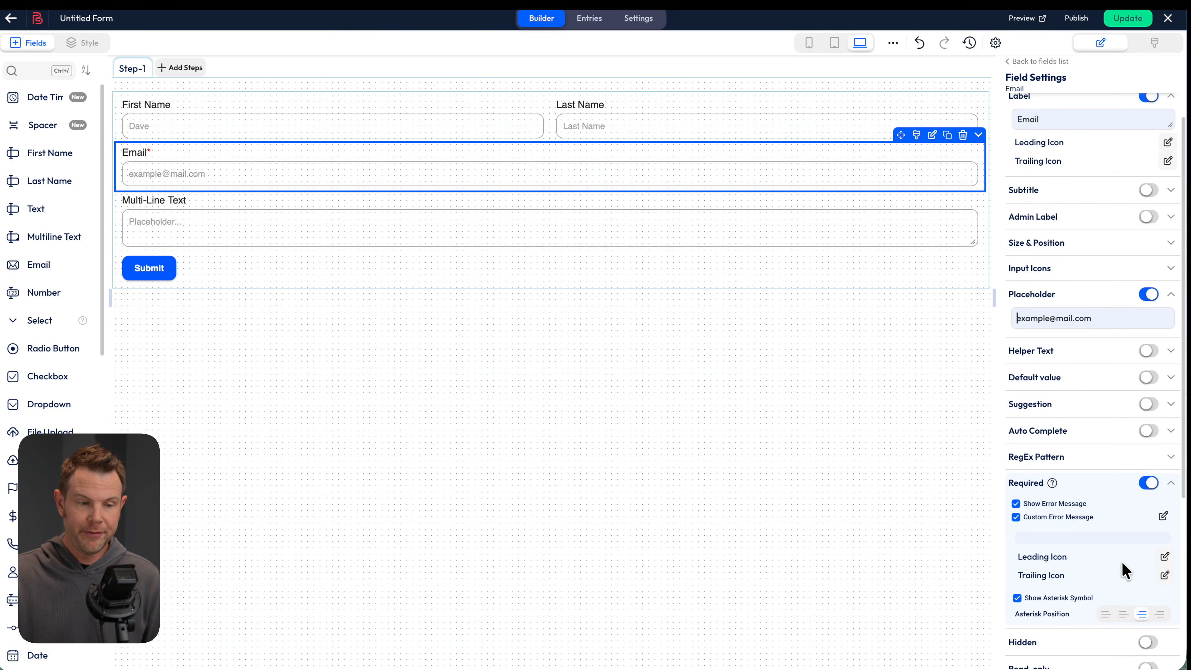
left_click(1017, 599)
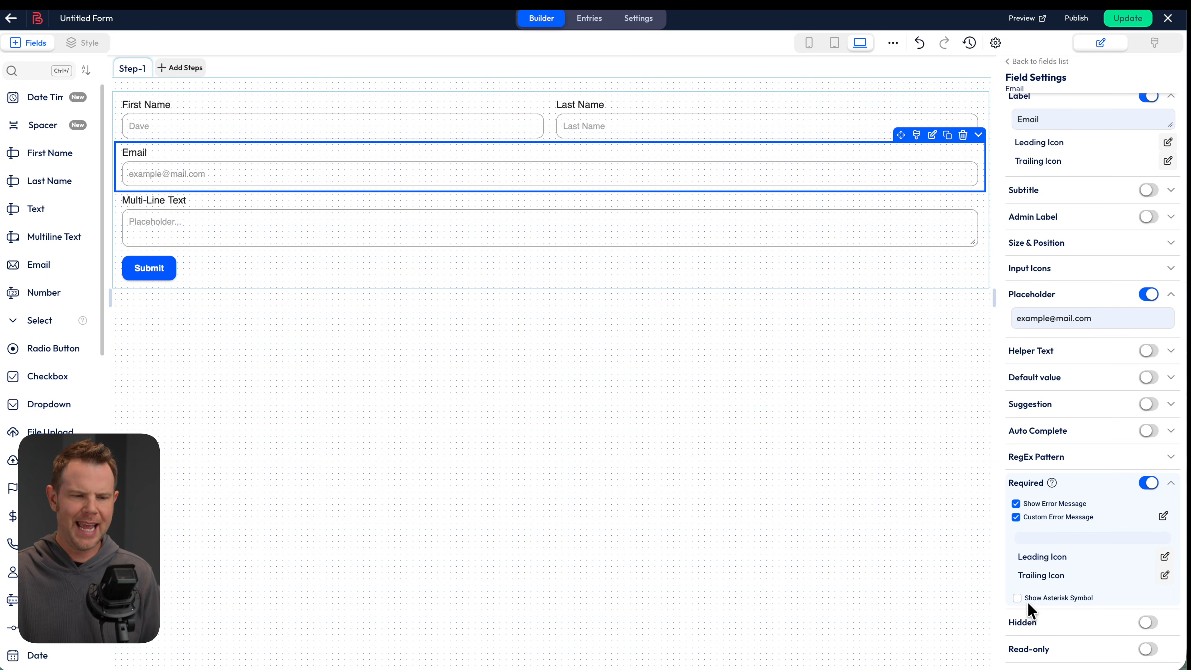
left_click(1018, 599)
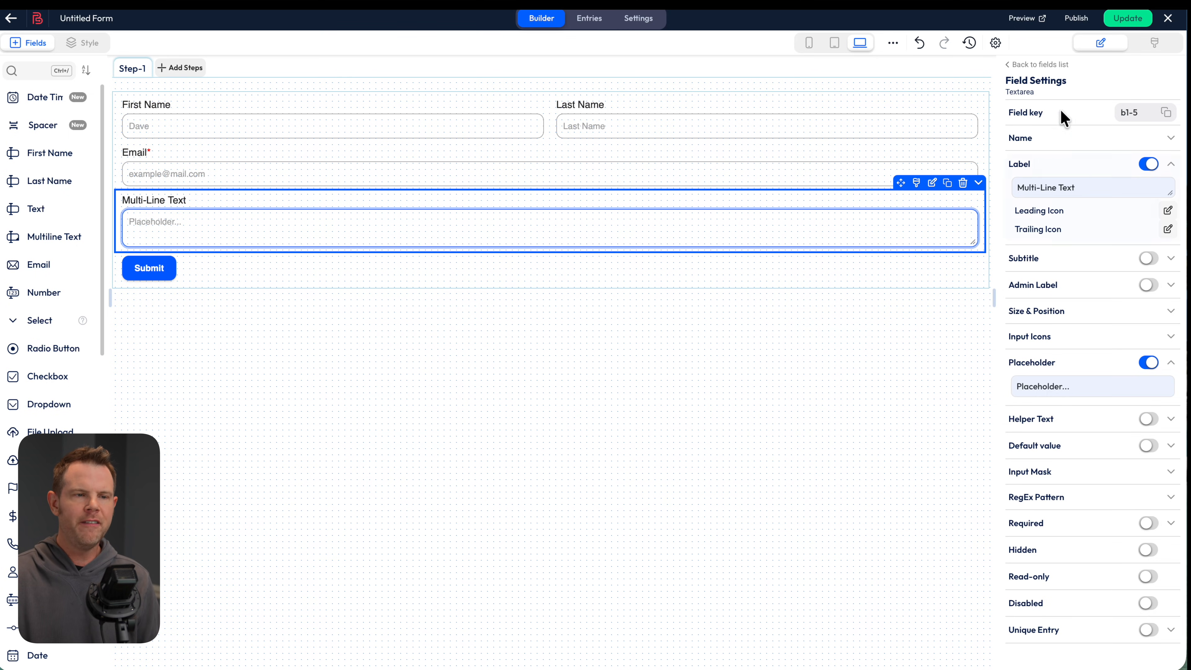
Try the Atlassion and No Style themes, reapply Bit Form Default, and open its customizer
left_click(1154, 47)
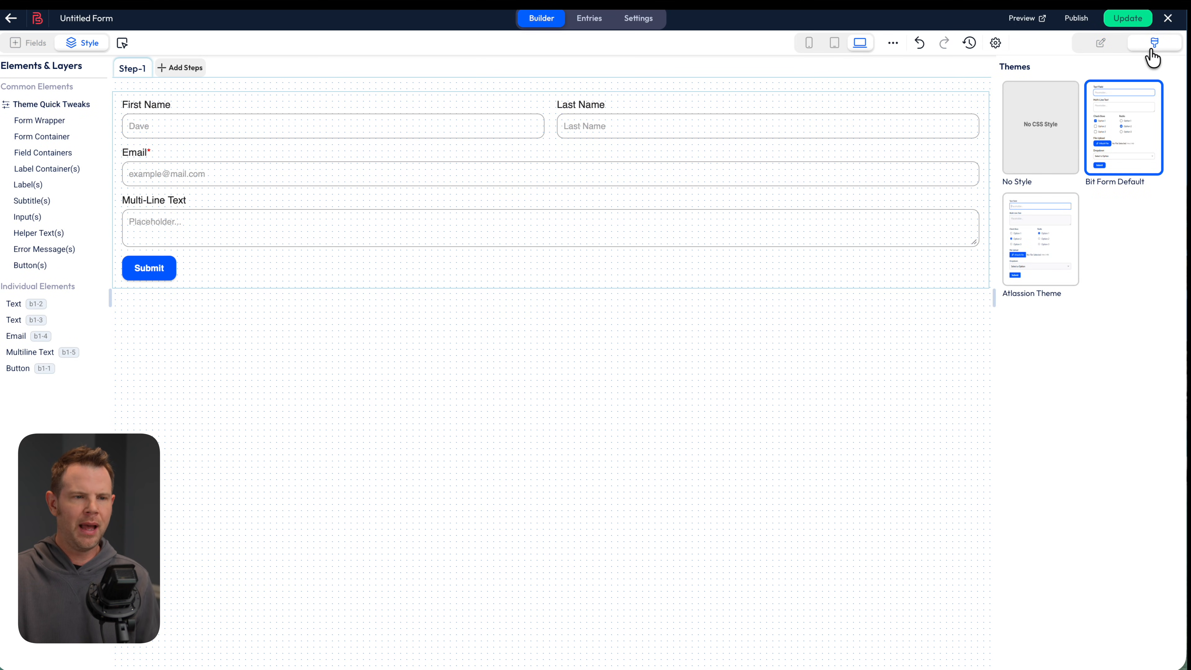
mouse_move(1144, 129)
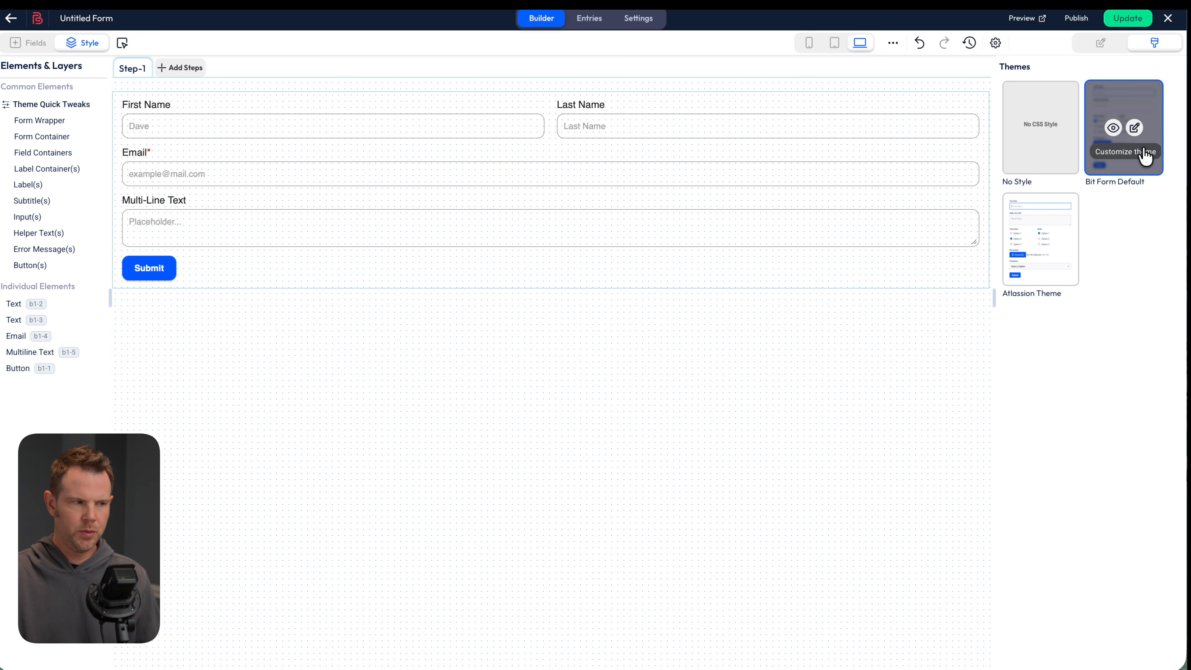
mouse_move(1044, 260)
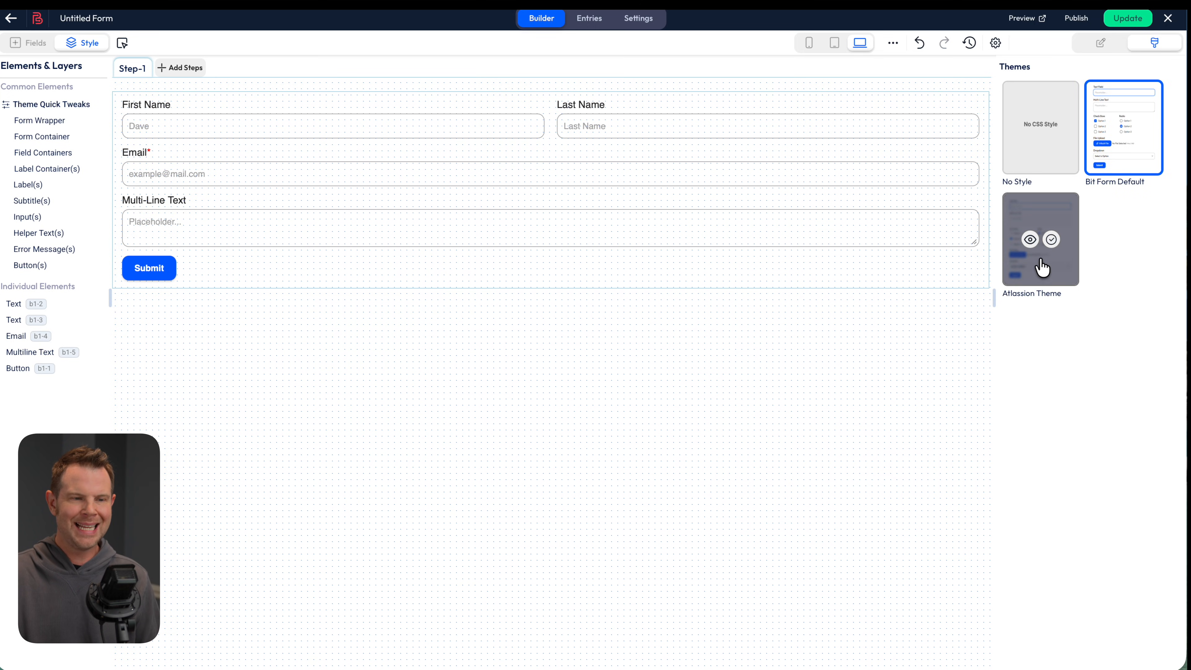
left_click(1051, 241)
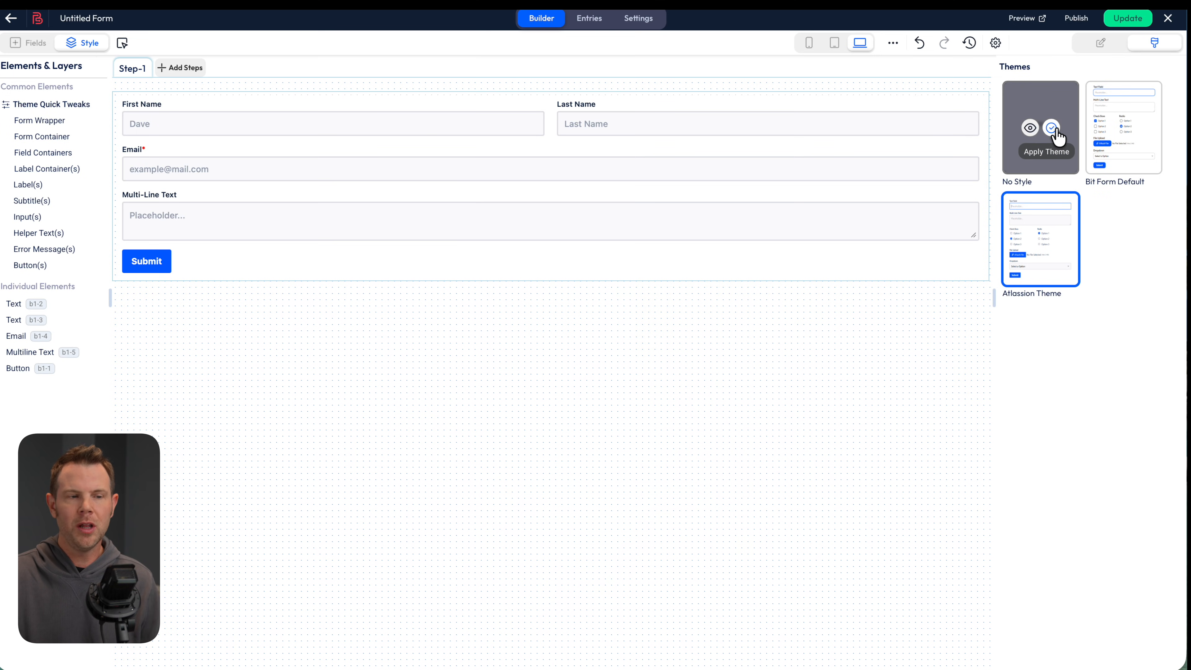
left_click(1056, 133)
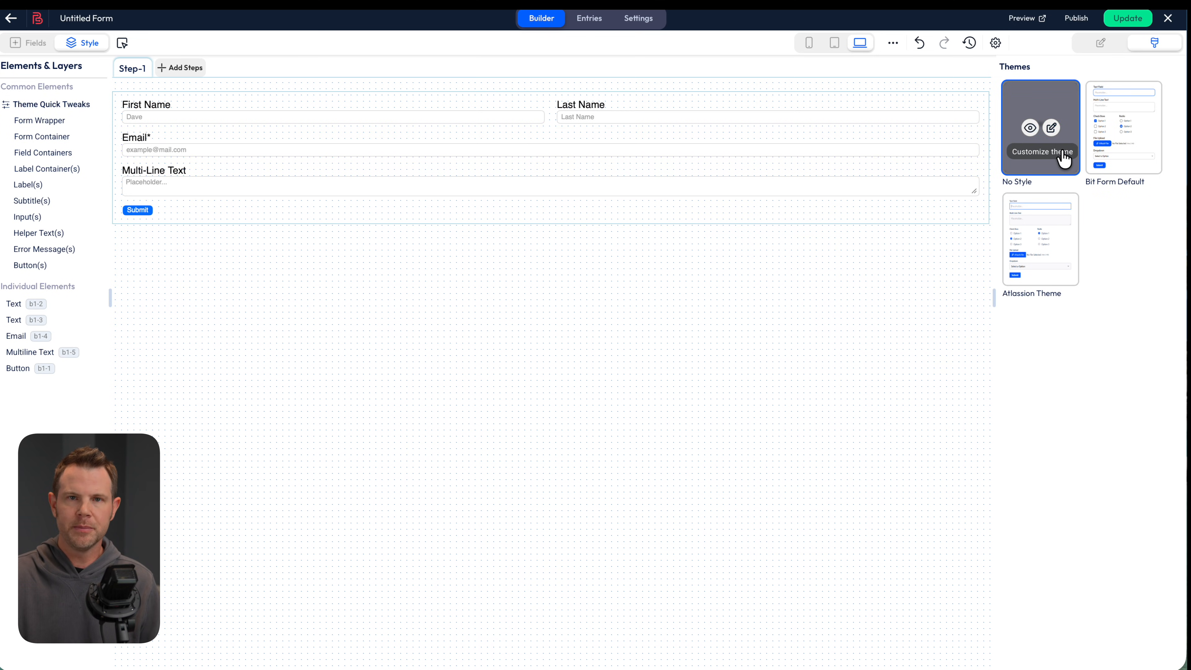
mouse_move(1058, 217)
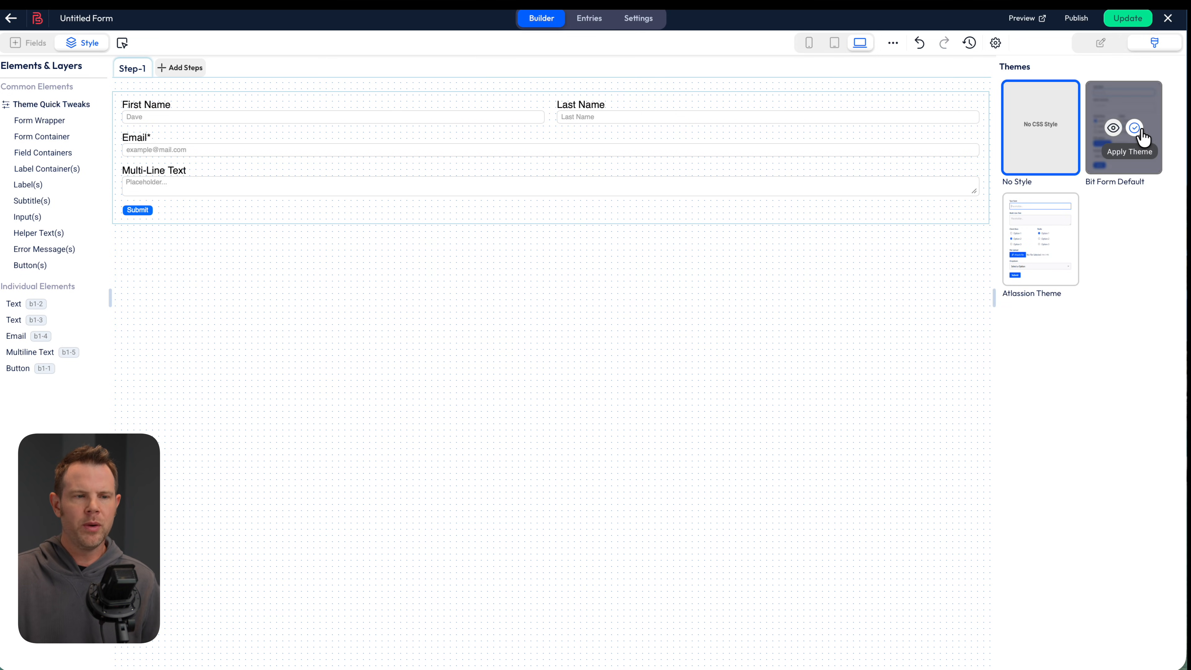
left_click(1138, 133)
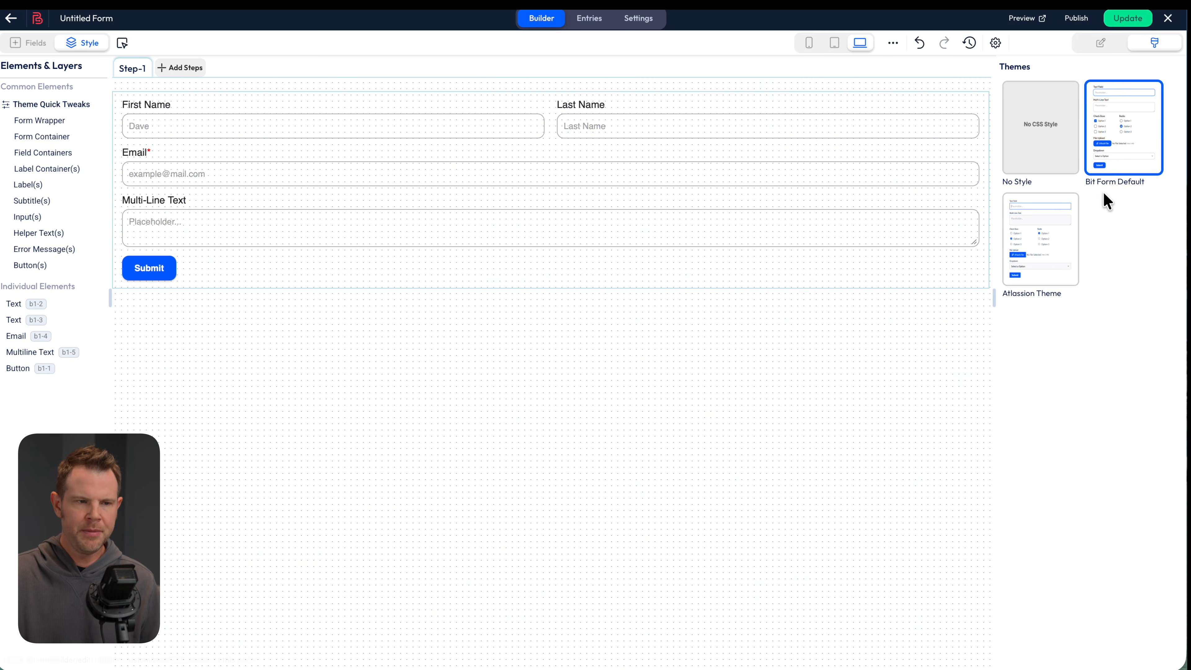
left_click(1135, 129)
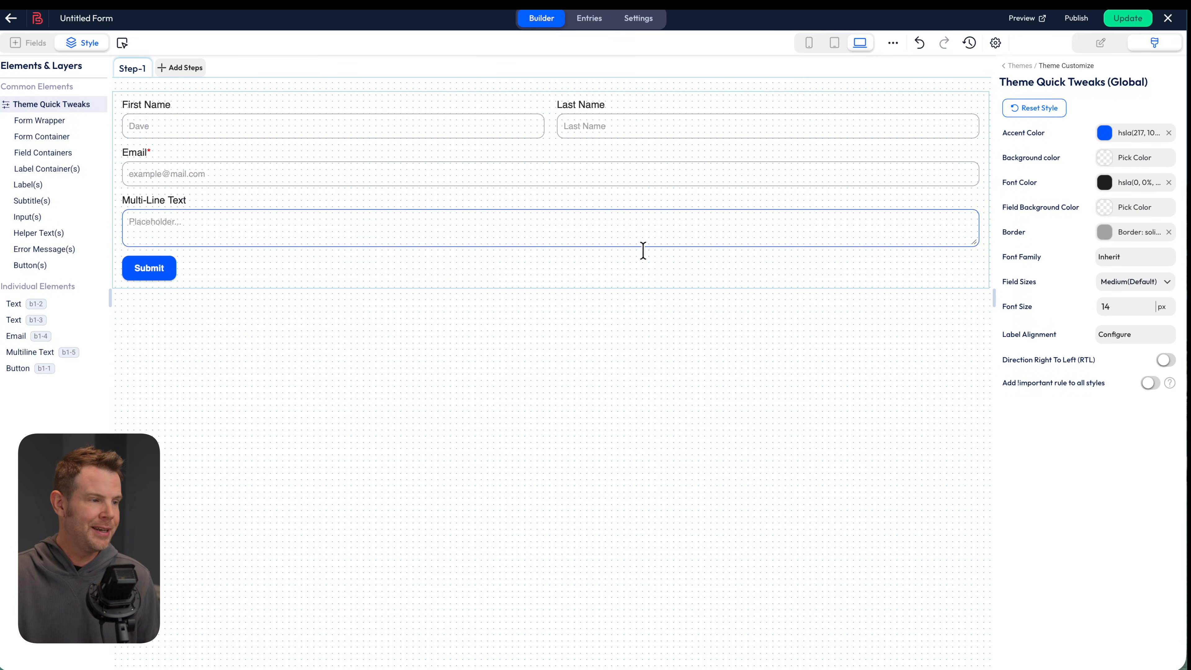
Set the theme accent colour to red and the field background colour to light grey
left_click(1104, 137)
left_click_drag(959, 326, 966, 326)
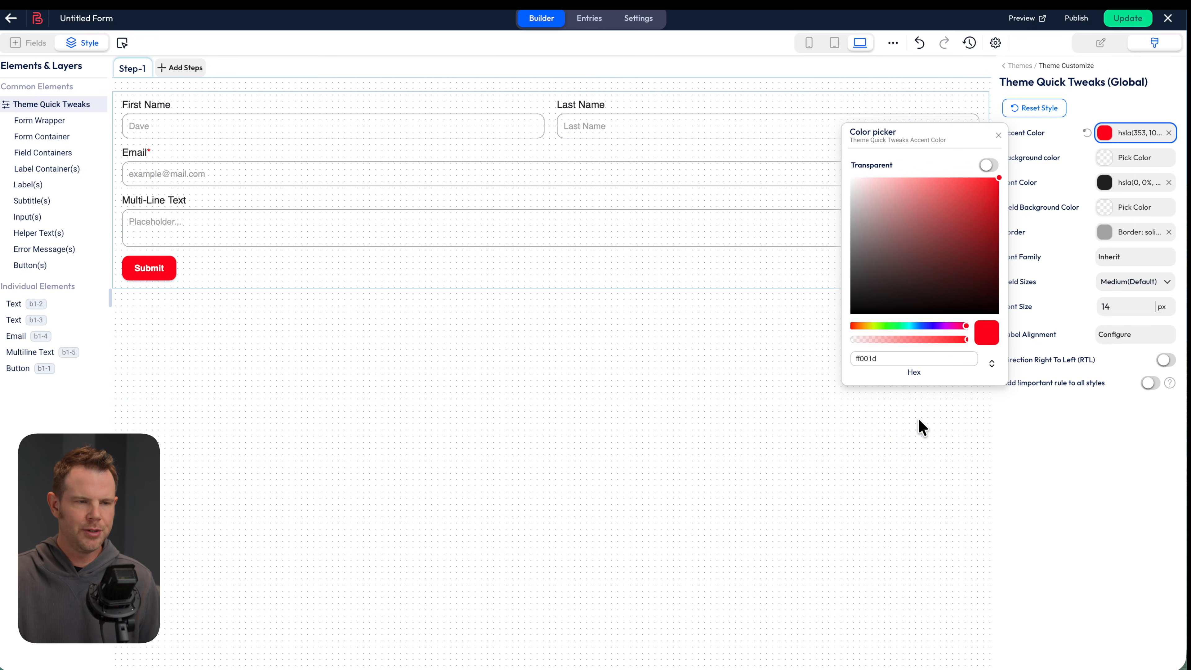
left_click(999, 137)
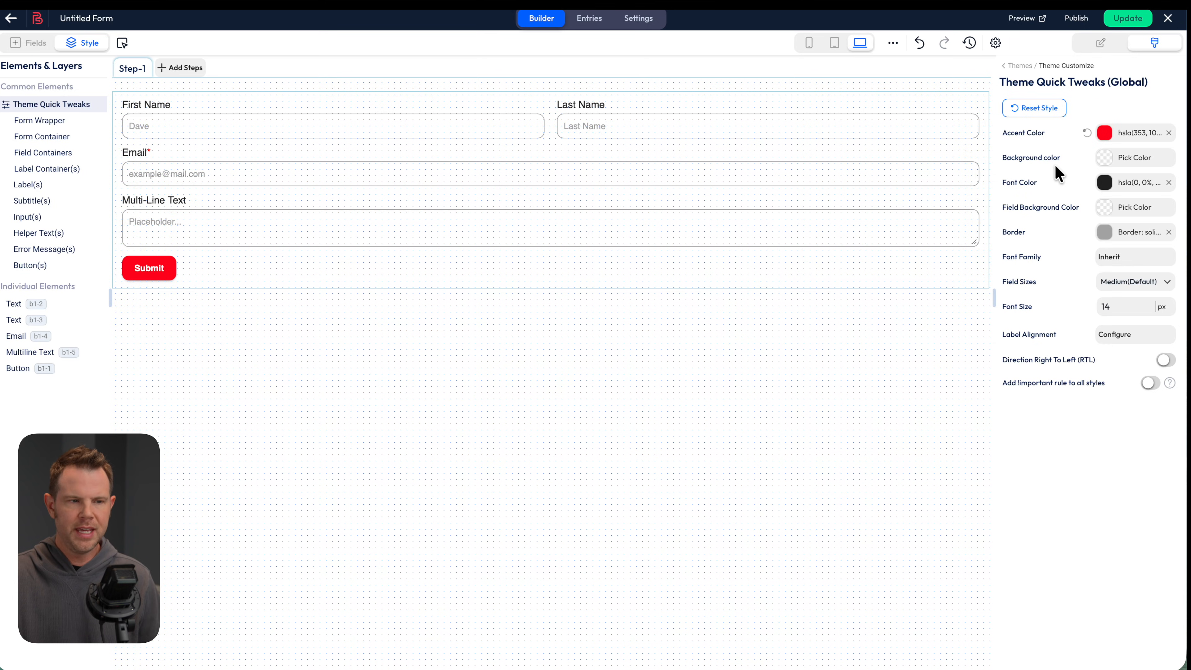
left_click(1102, 209)
left_click_drag(930, 286, 819, 228)
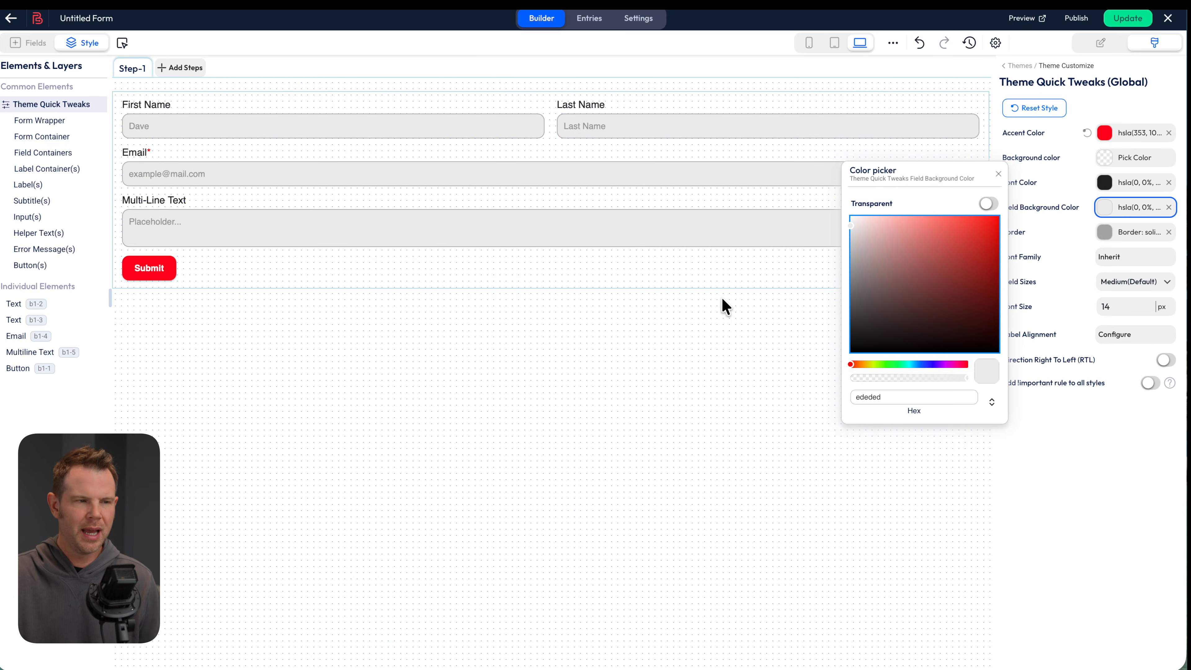
Give field borders a 6 px corner radius and a darker border colour
left_click(1130, 232)
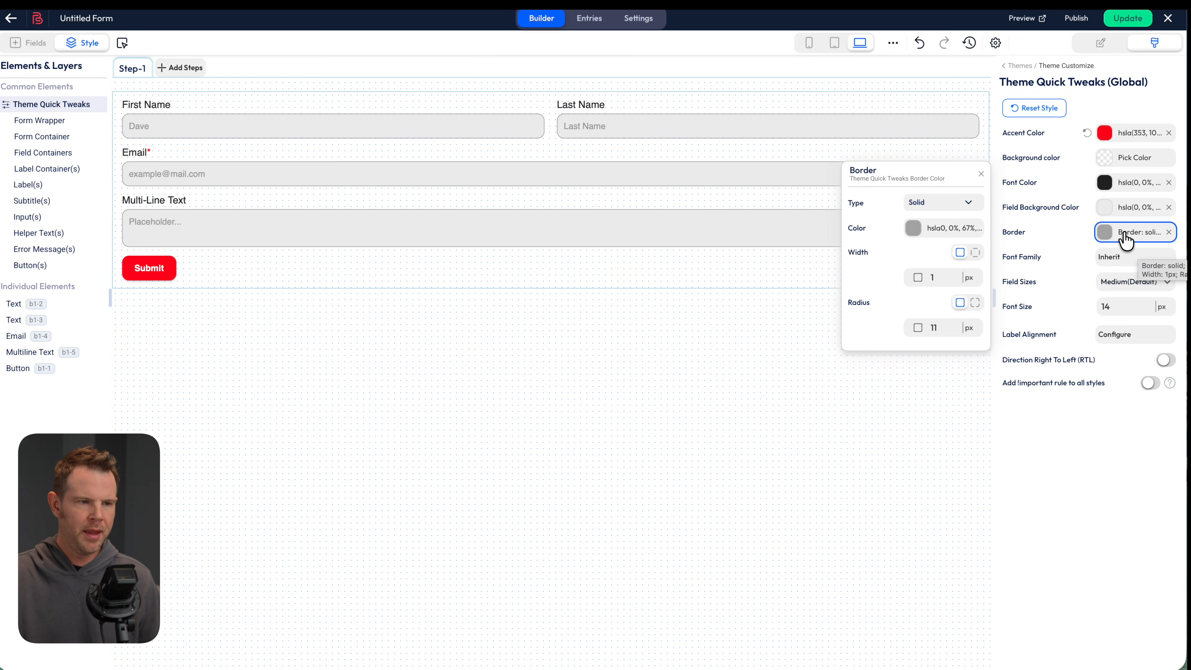
left_click(939, 328)
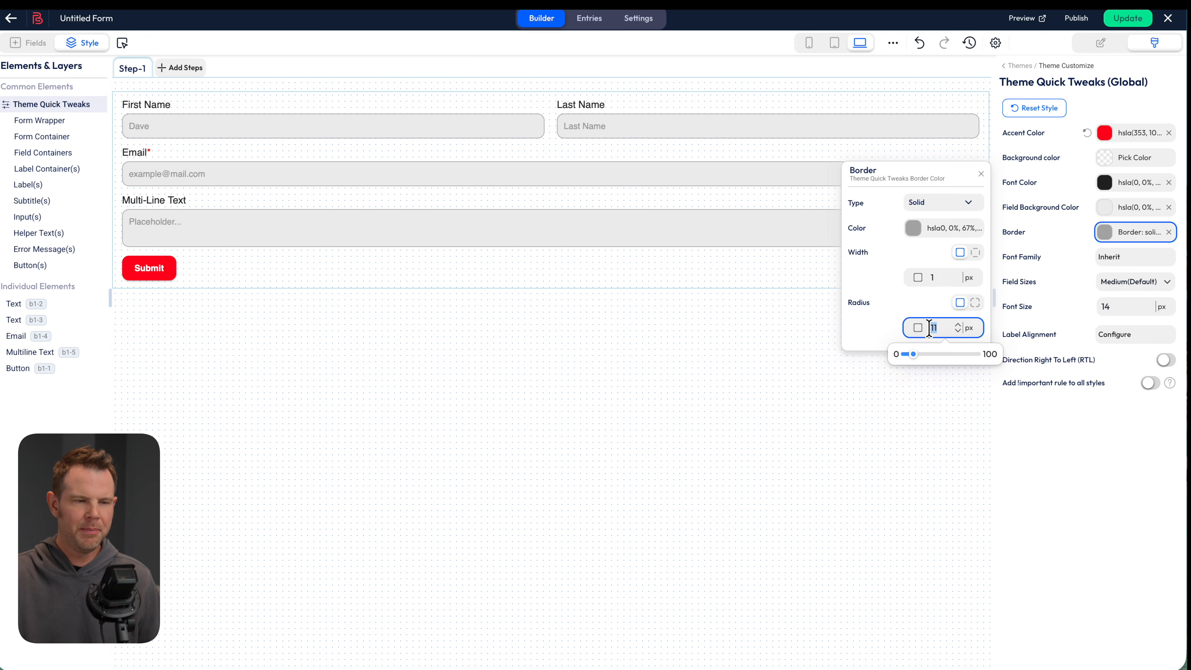
left_click_drag(914, 357, 909, 358)
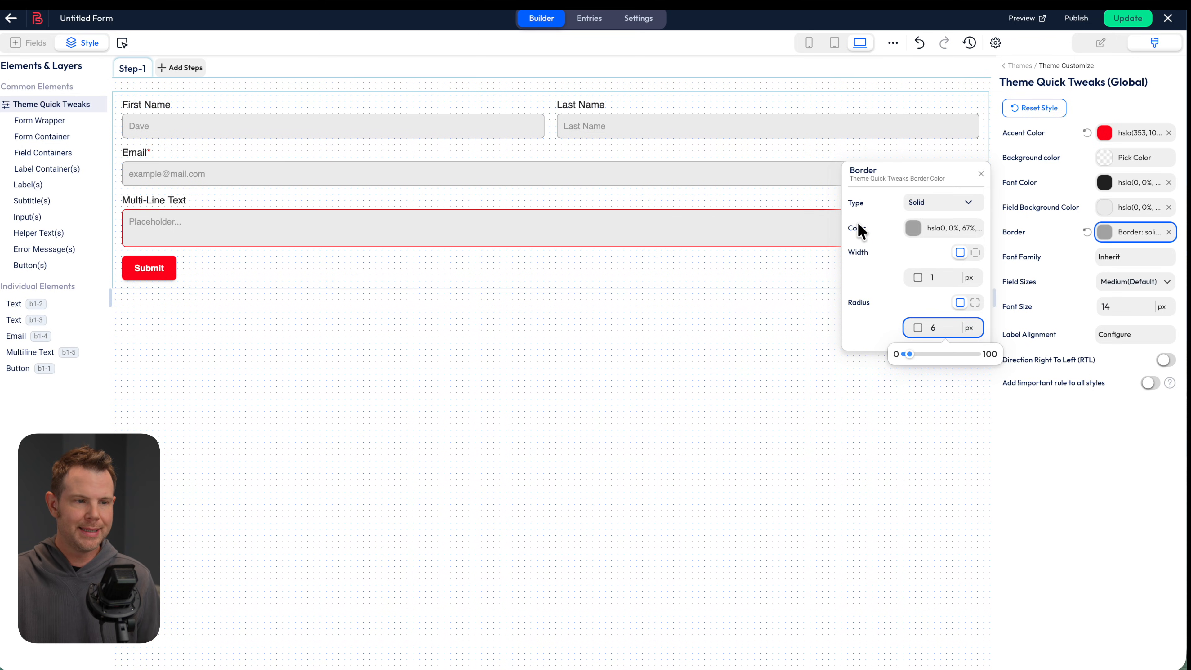
left_click(914, 230)
left_click_drag(999, 275, 988, 313)
left_click(1002, 487)
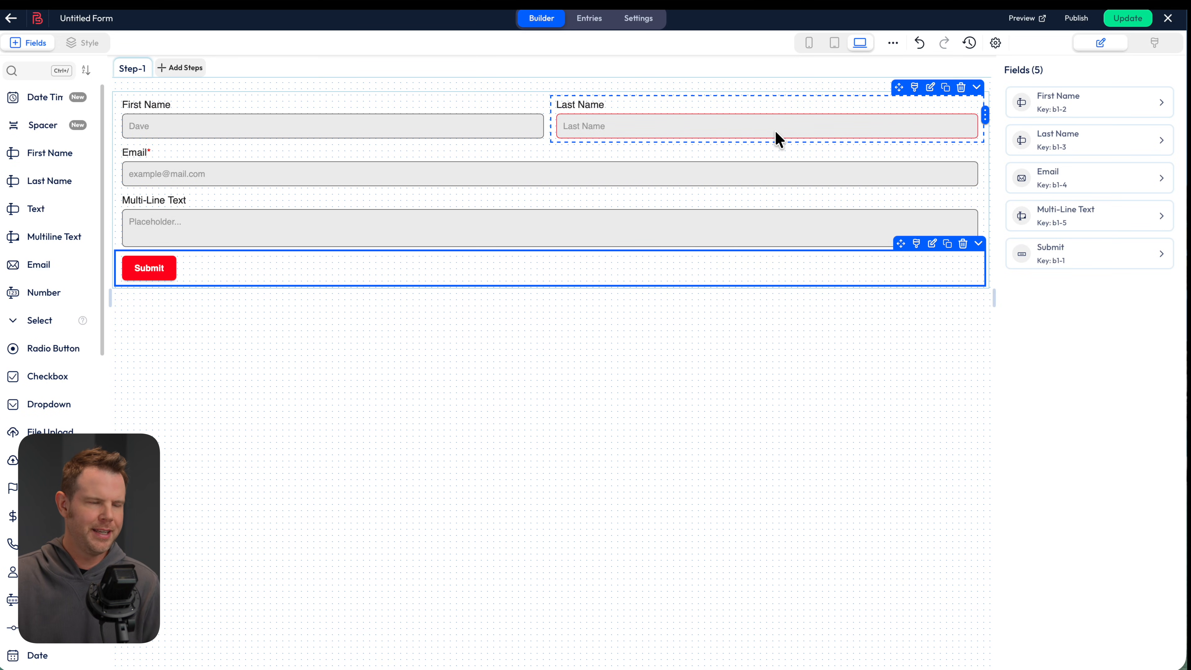
Give Last Name a purple accent and 0 border radius, then update the form
left_click(915, 89)
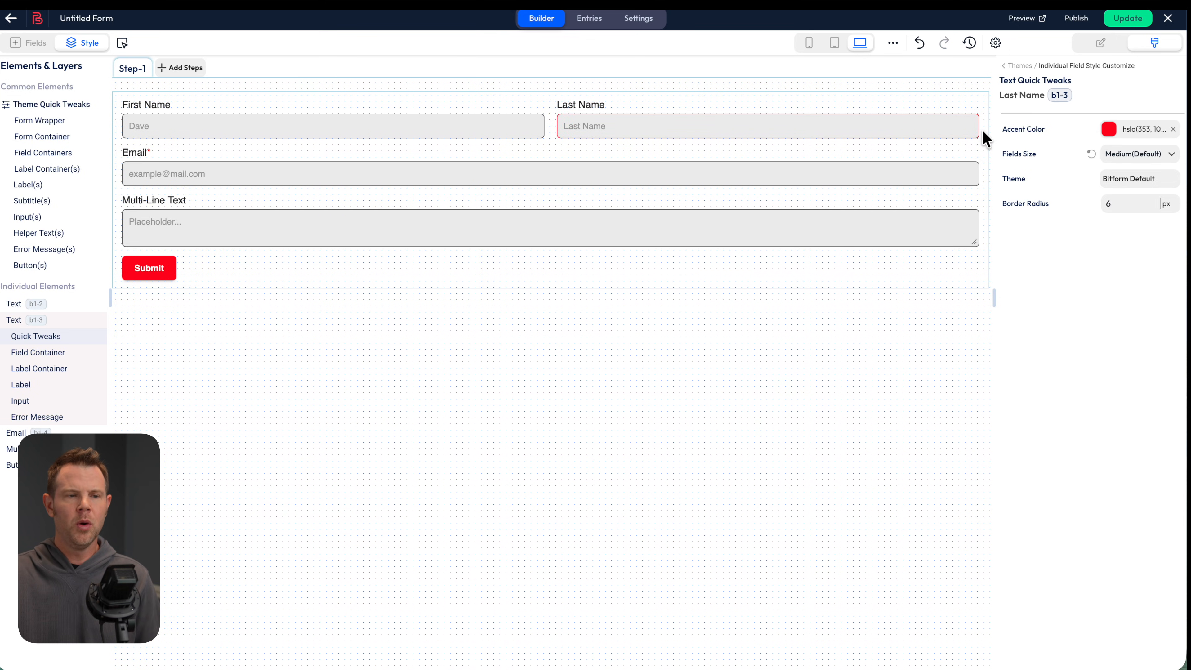
left_click(1107, 130)
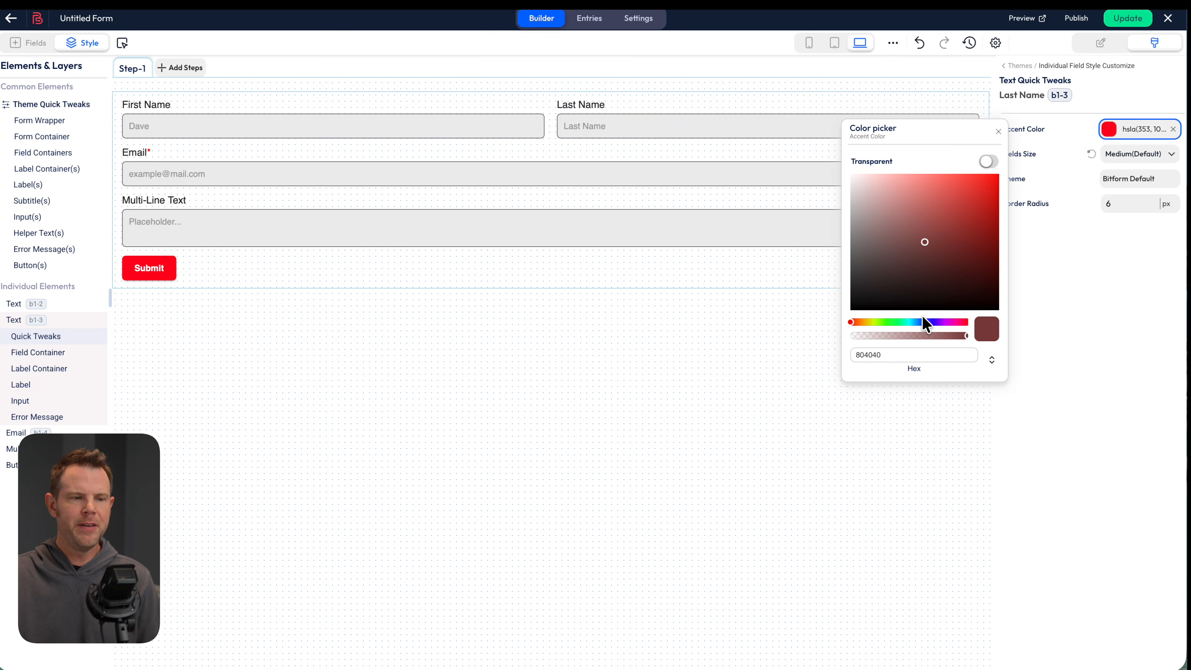
left_click(934, 323)
left_click_drag(1002, 184, 1013, 176)
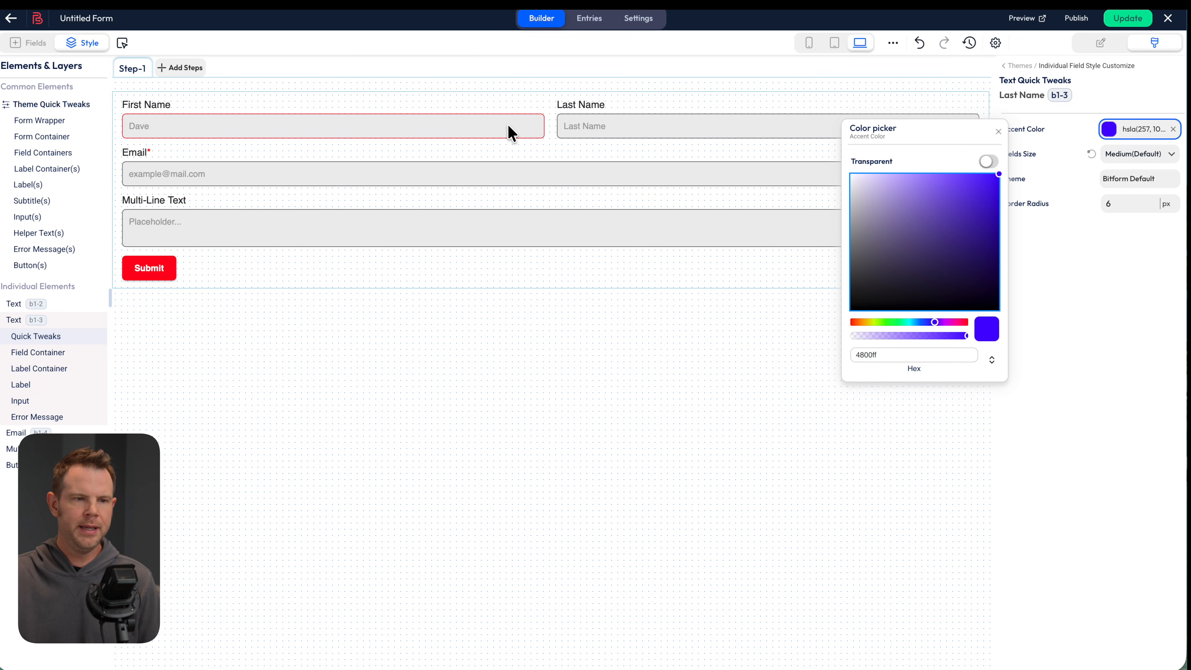
left_click(1145, 204)
left_click(1139, 203)
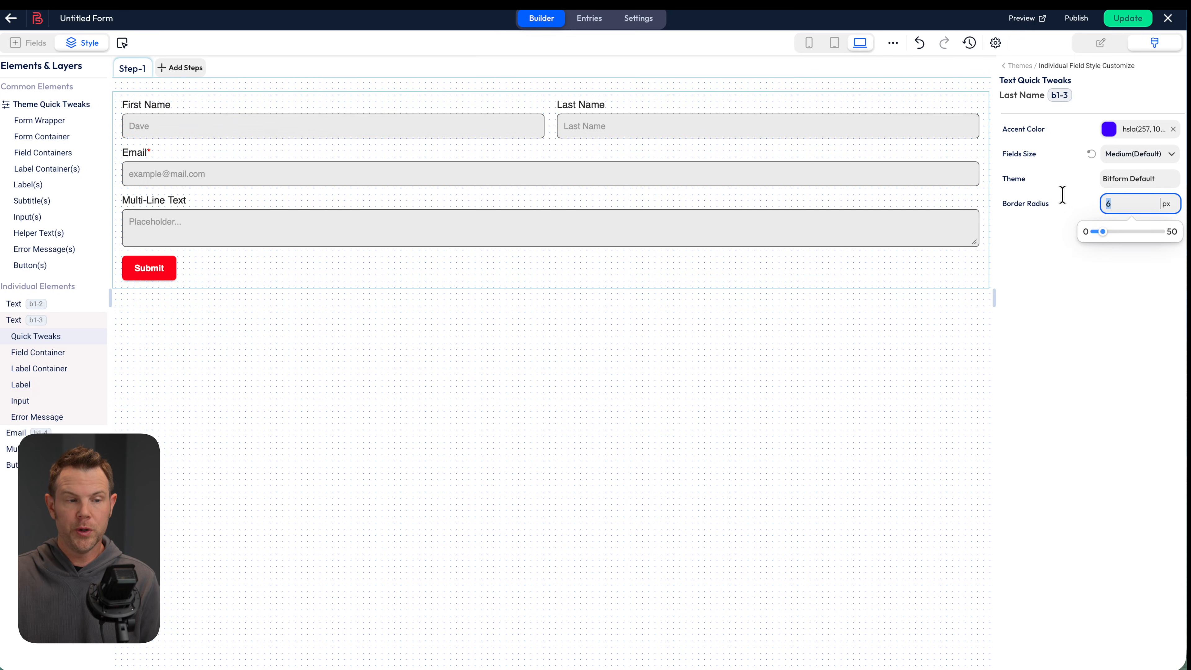
left_click_drag(1103, 230, 1083, 230)
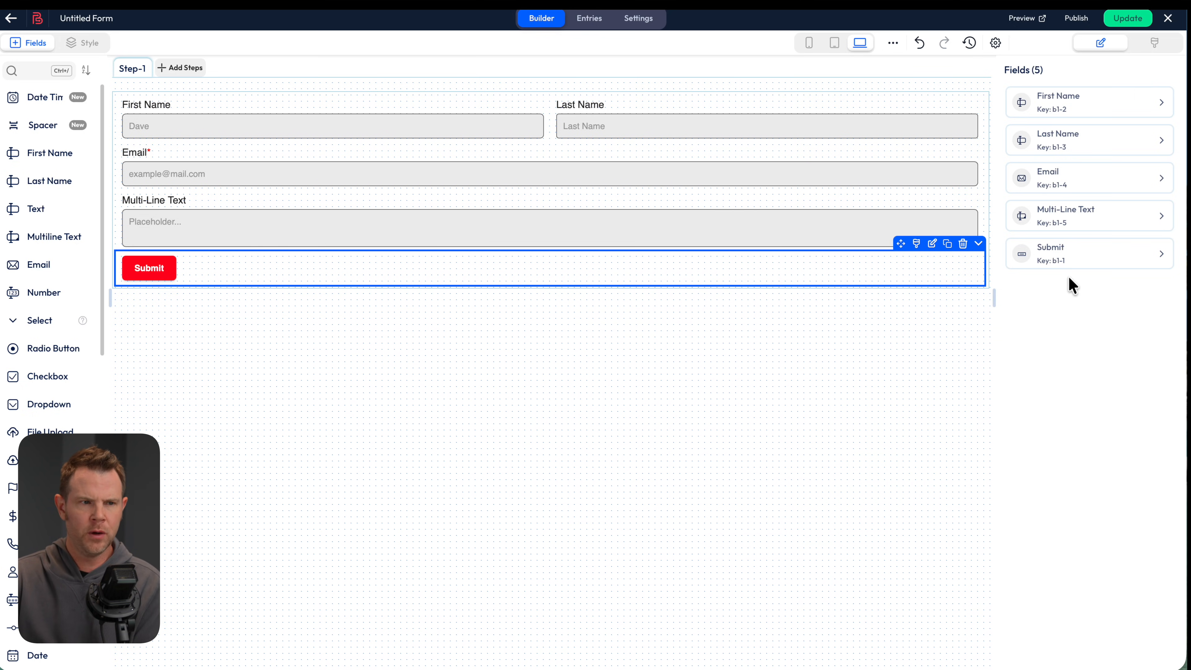
left_click(1126, 19)
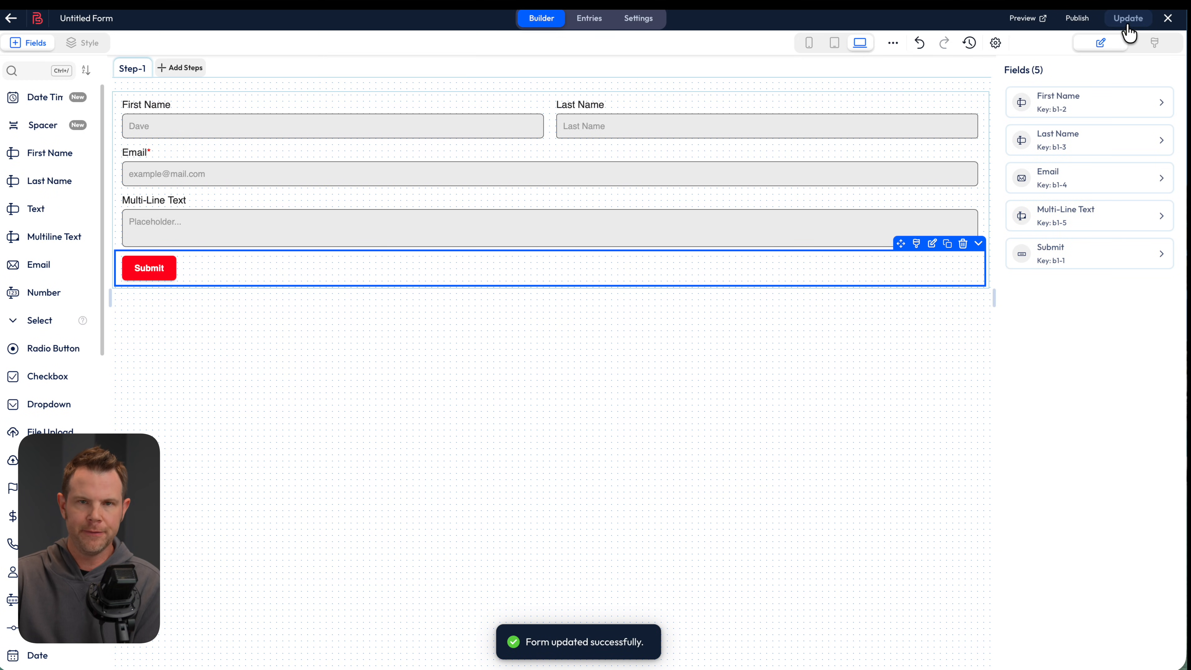
Preview the form, fill it with dummy data, submit a test entry, and close the preview
left_click(1022, 19)
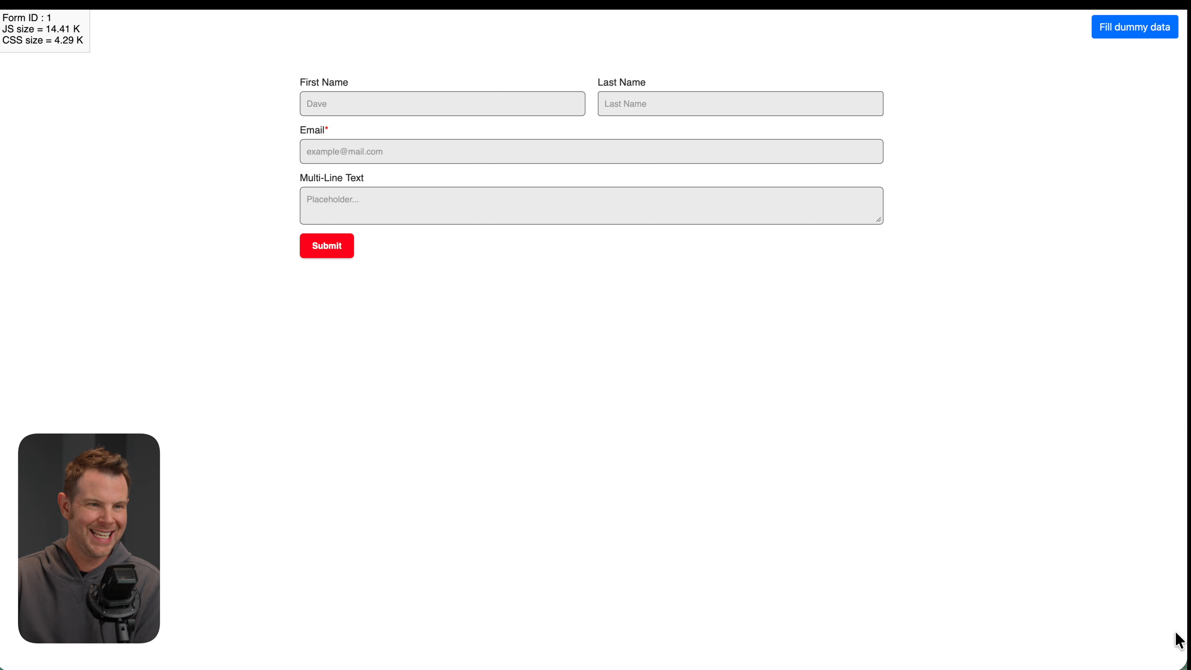
left_click(1137, 27)
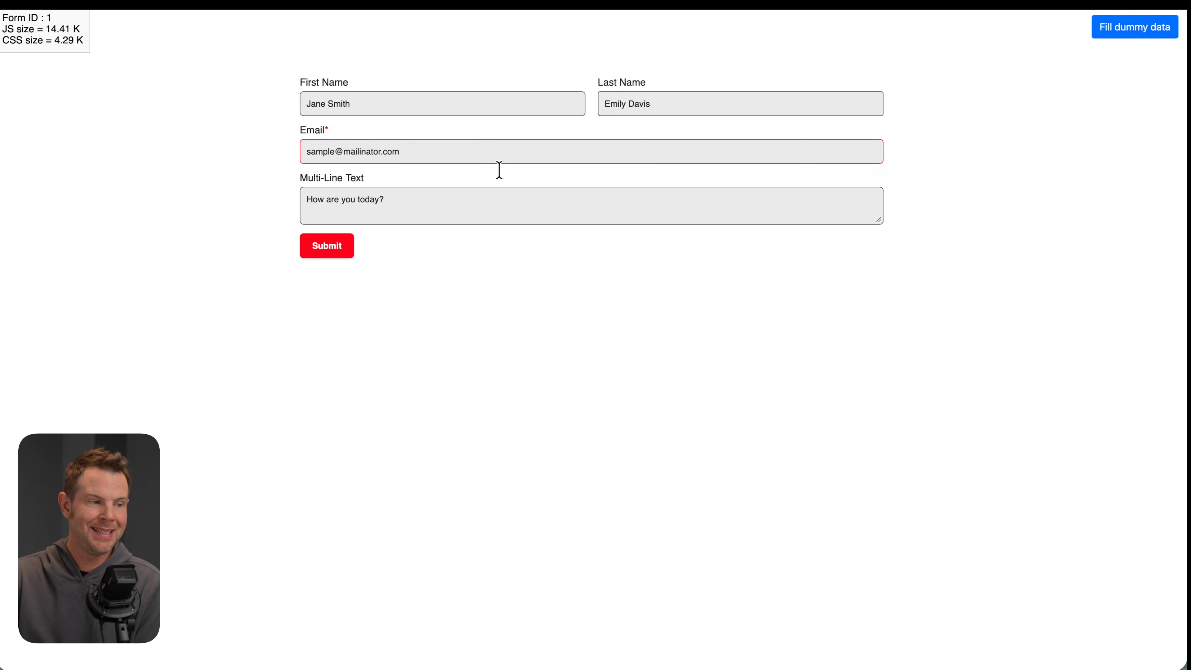
left_click(341, 254)
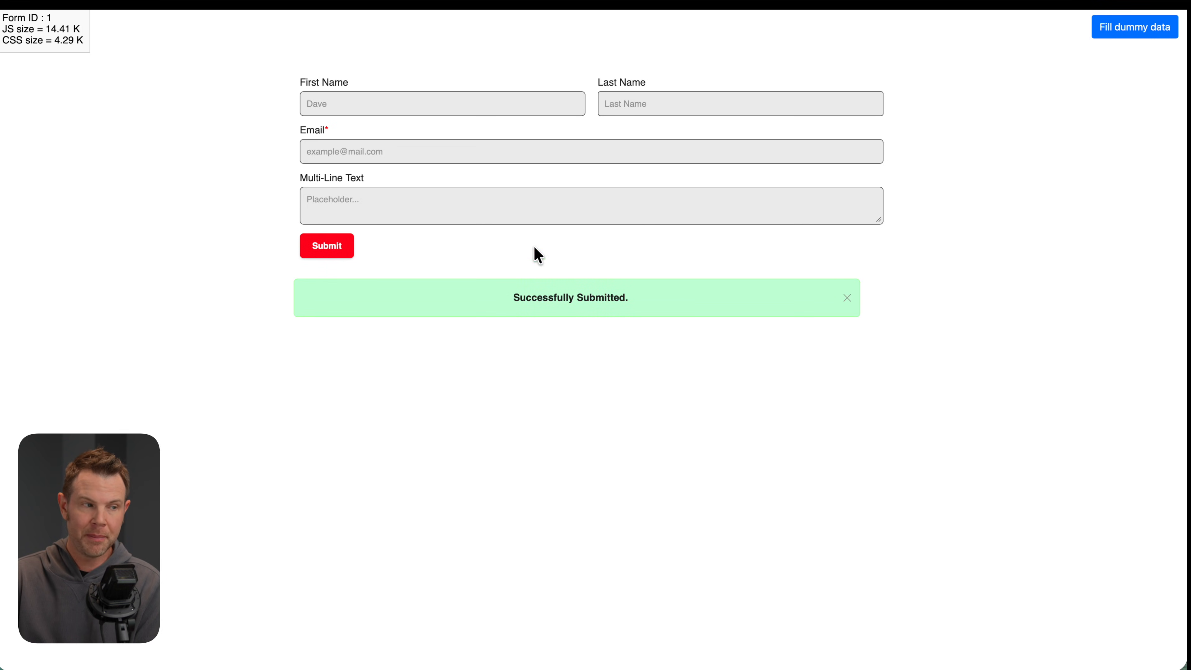
mouse_move(1181, 660)
left_mouse_down()
mouse_move(699, 633)
mouse_move(385, 639)
mouse_move(356, 640)
mouse_move(351, 660)
mouse_move(373, 658)
mouse_move(315, 659)
mouse_move(1181, 661)
left_mouse_up()
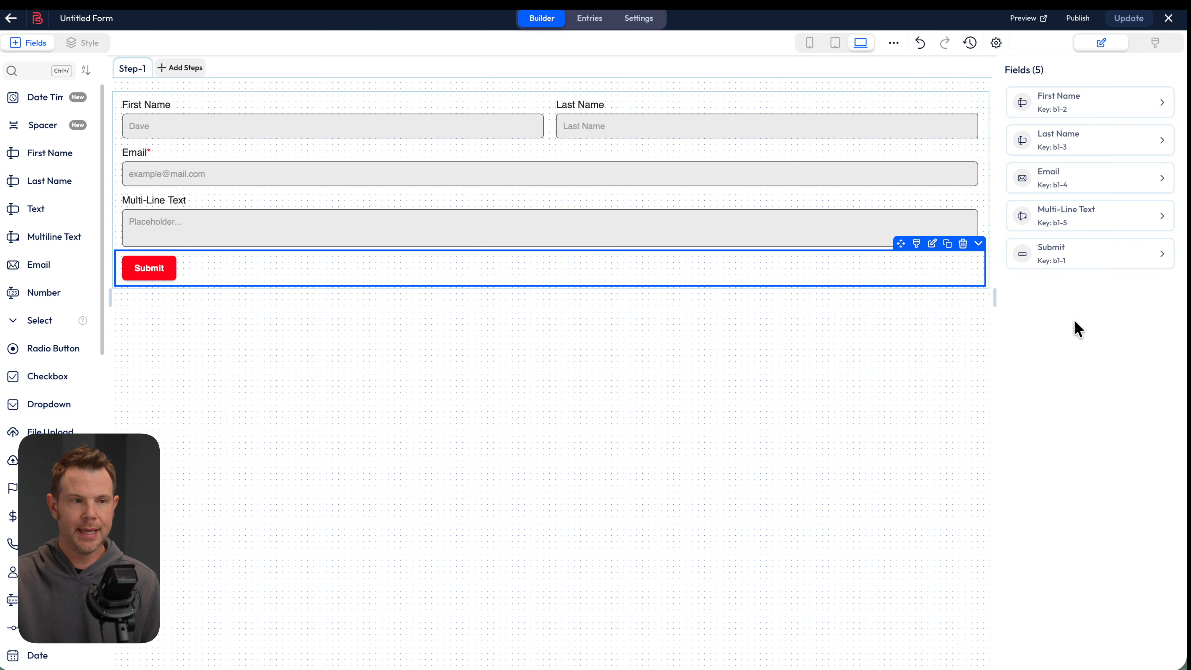
Copy the shortcode [bitform id='1'] from the Publish popup
left_click(1077, 19)
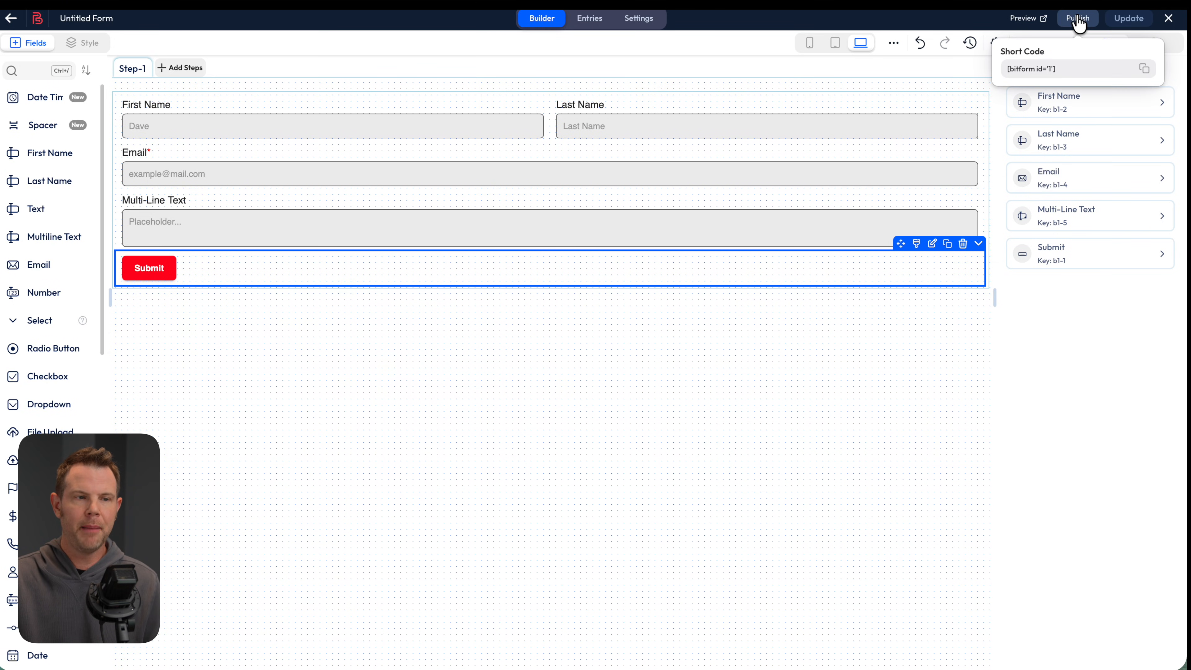
left_click(1145, 68)
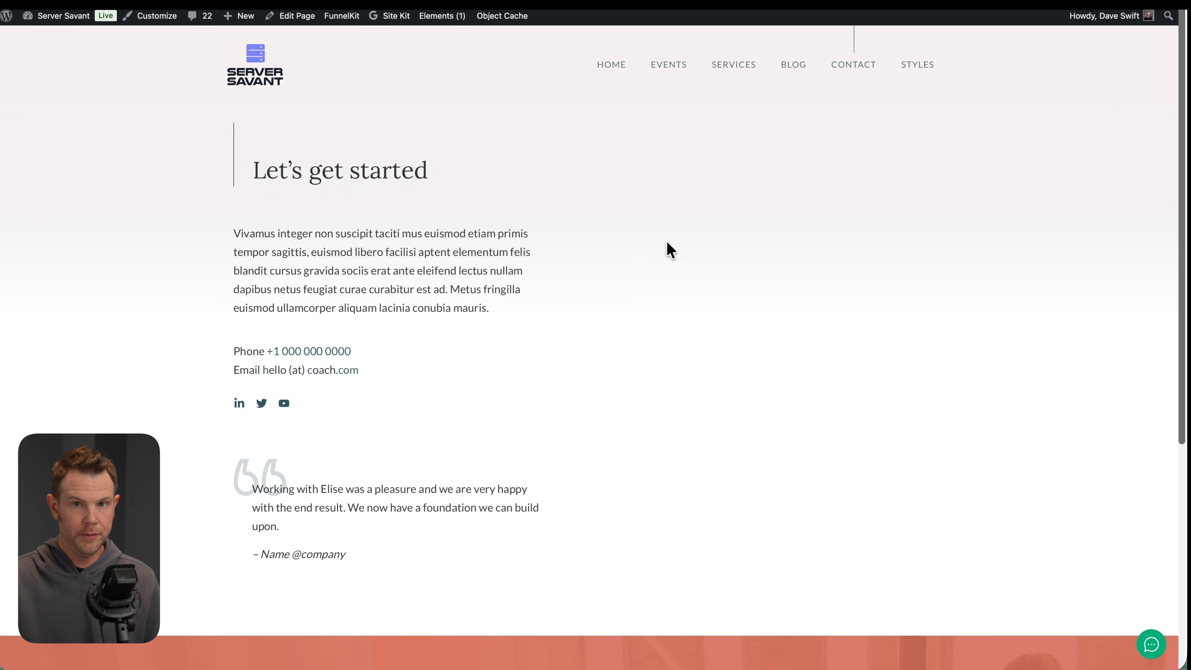
Add a Shortcode block containing [bitform id='1'] to the Contact page's empty container
left_click(294, 21)
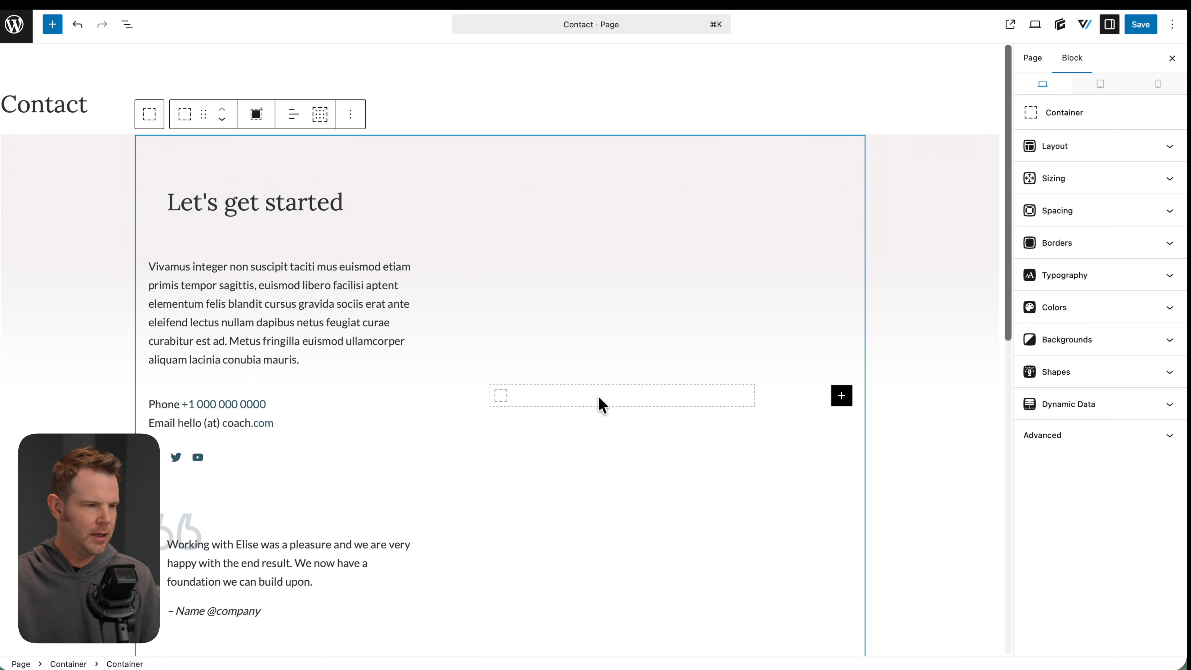
left_click(562, 398)
left_click(549, 386)
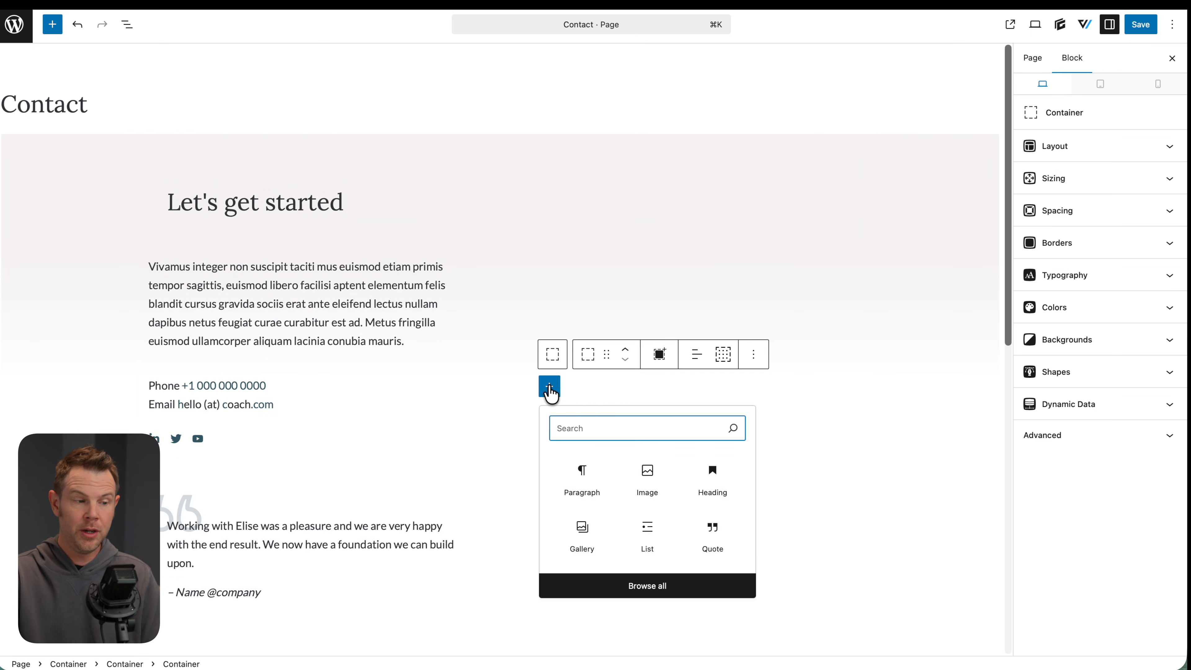
type("short")
left_click(605, 458)
key("super+v")
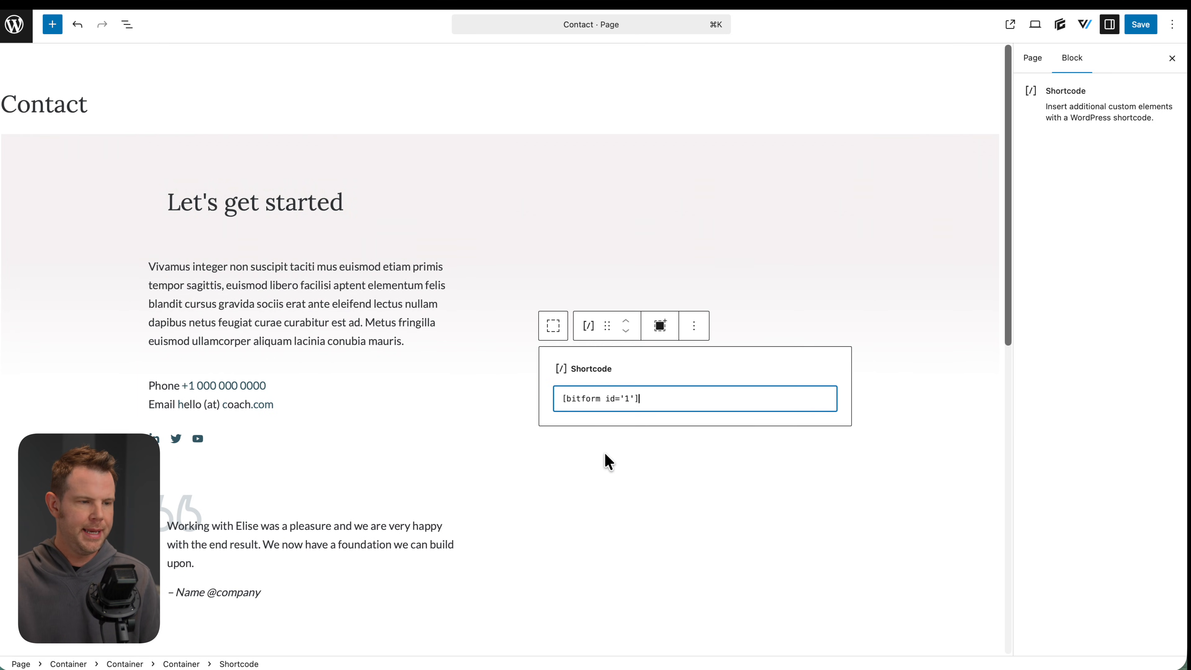
Save the updated Contact page and view it live
left_click(654, 488)
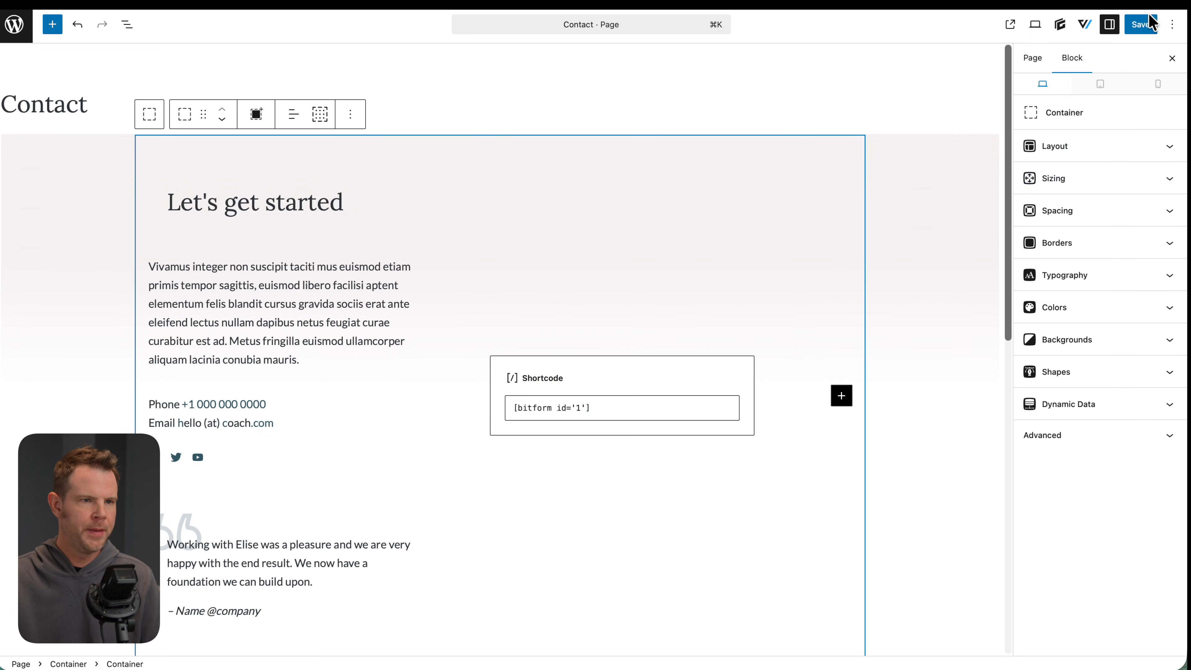
left_click(1148, 25)
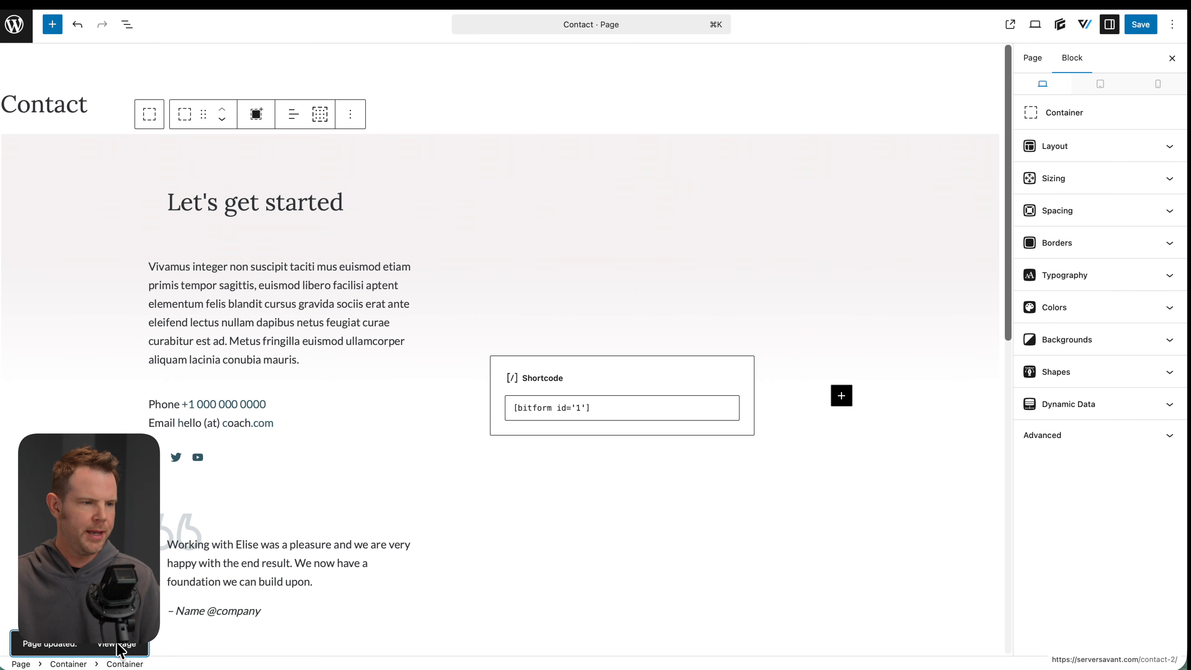
left_click(120, 655)
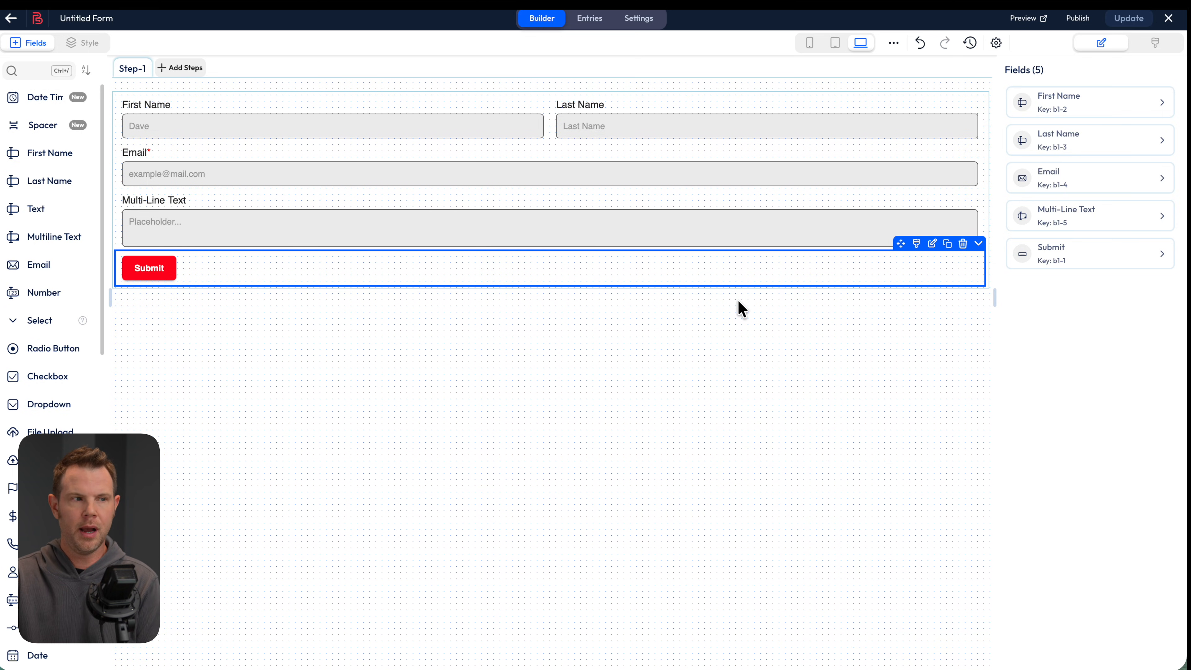
In Entries, open Entry Details #1 so it's marked Read, then close the panel
left_click(583, 26)
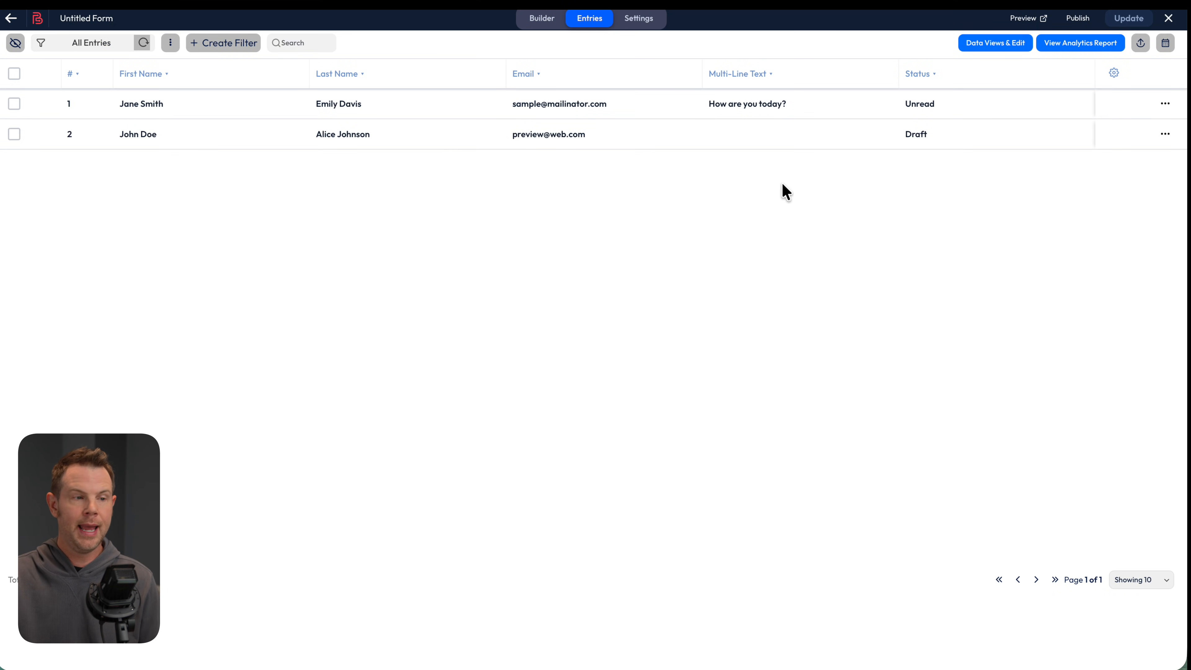
left_click(165, 104)
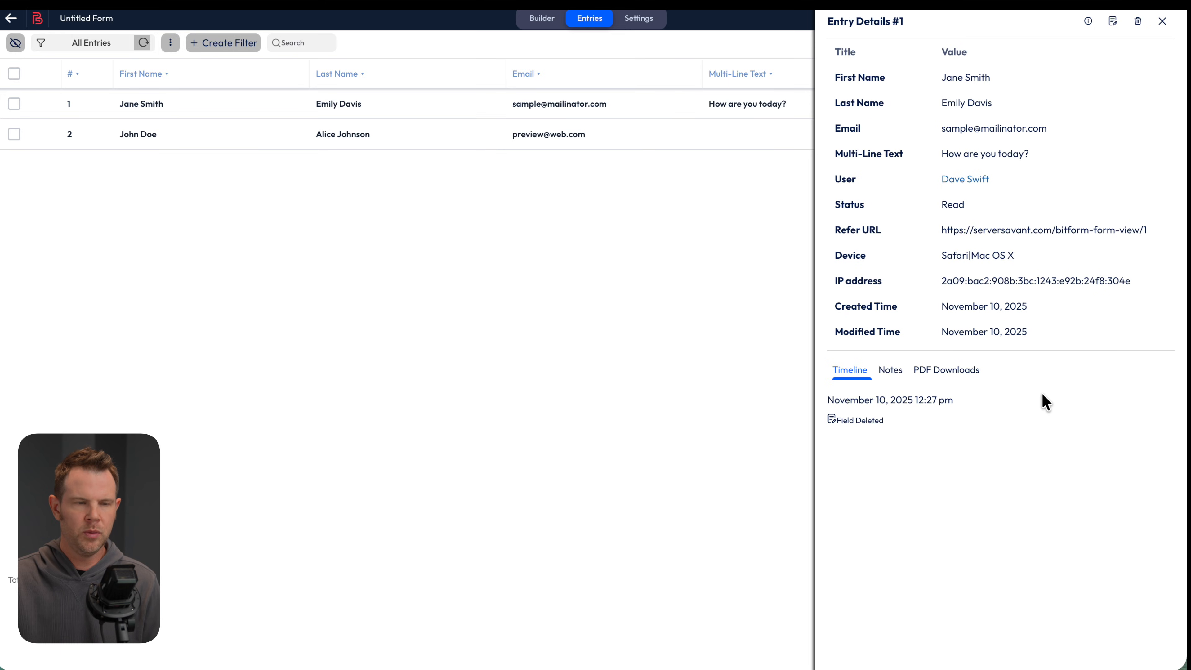
left_click(1162, 21)
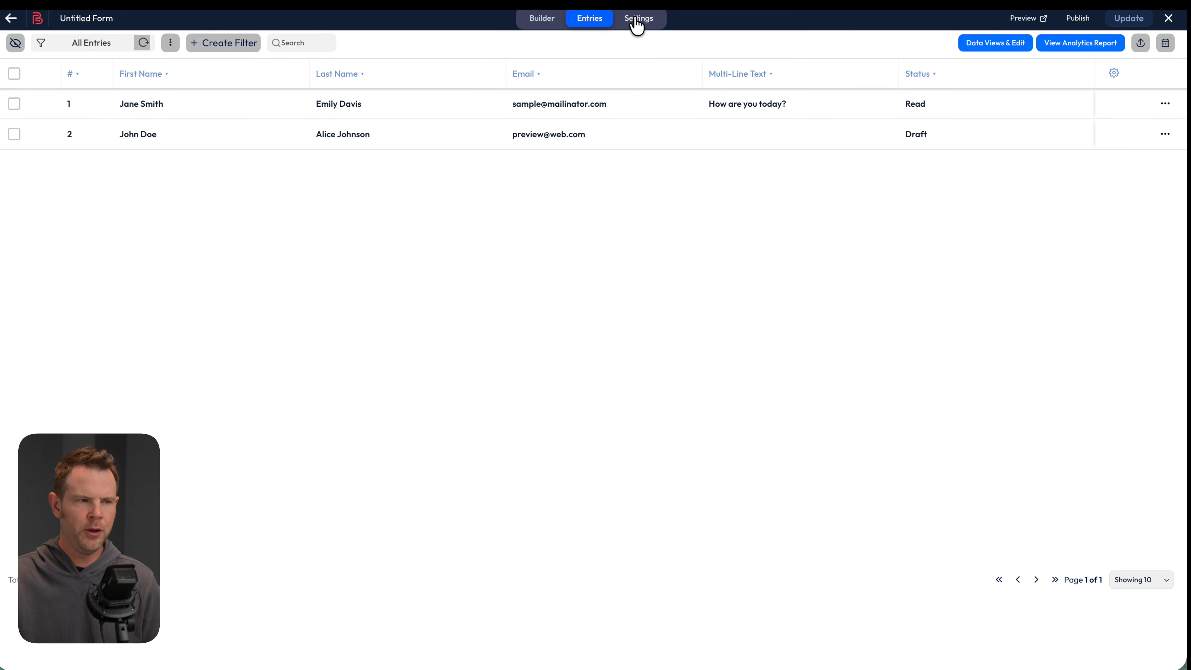
Create an email template named Admin Notification with subject New Form Submission
left_click(650, 28)
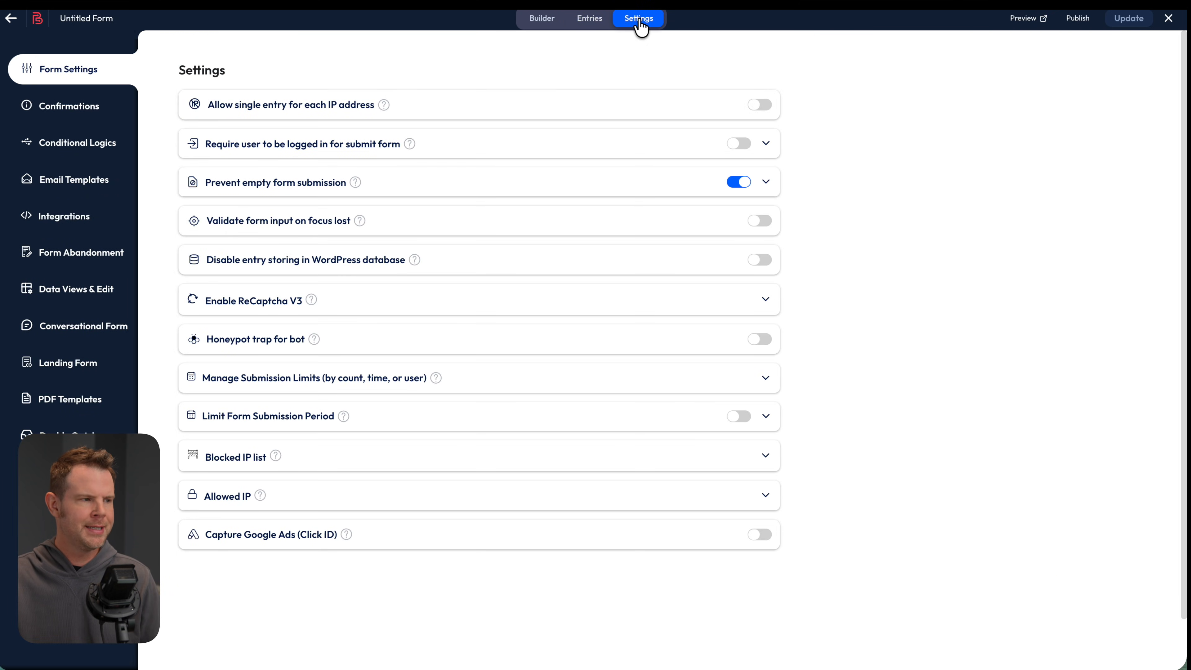
left_click(85, 188)
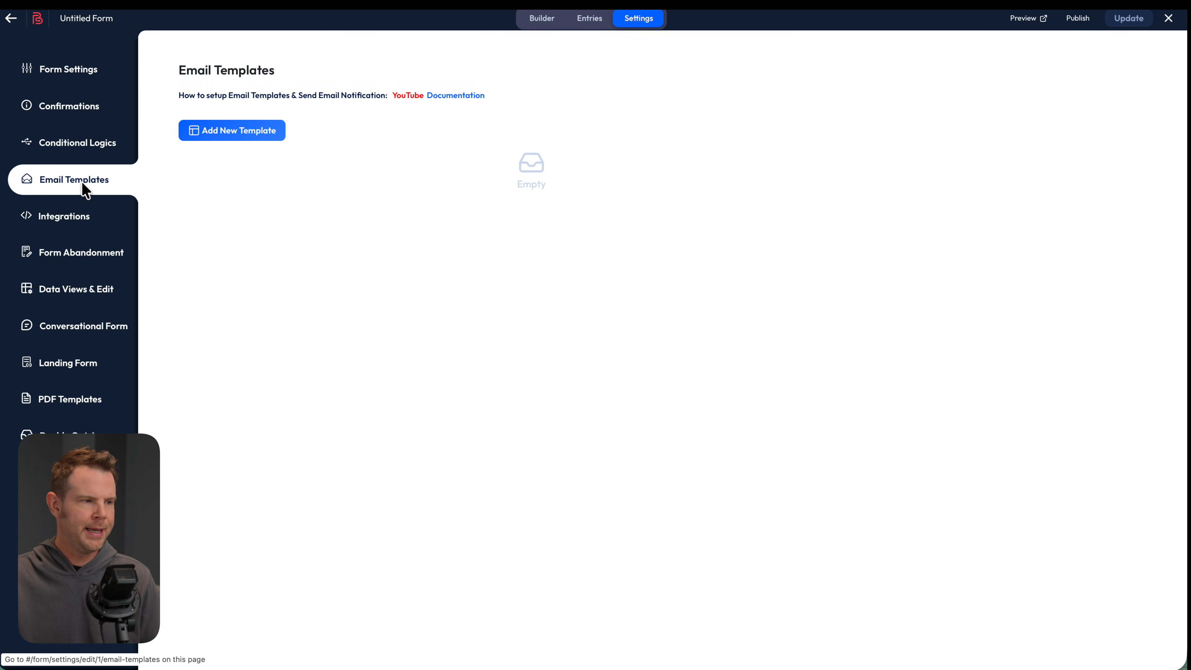
left_click(228, 136)
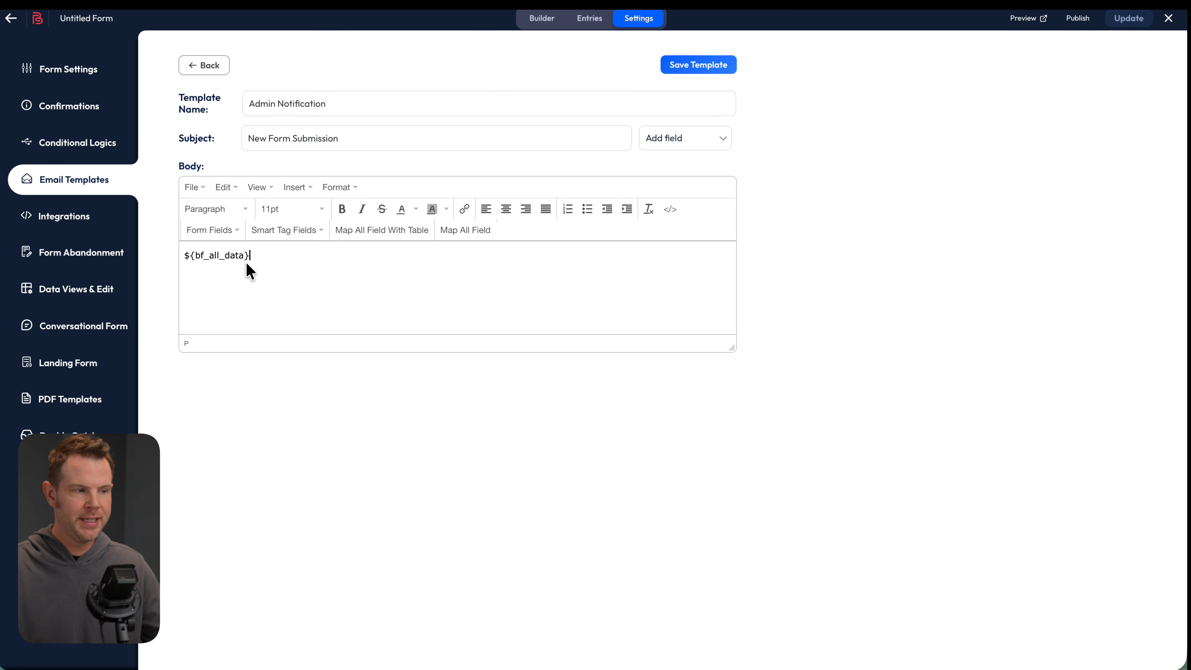
Keep only the ${bf_all_data} body, save the template, and go to Conditional Logics
key("Return")
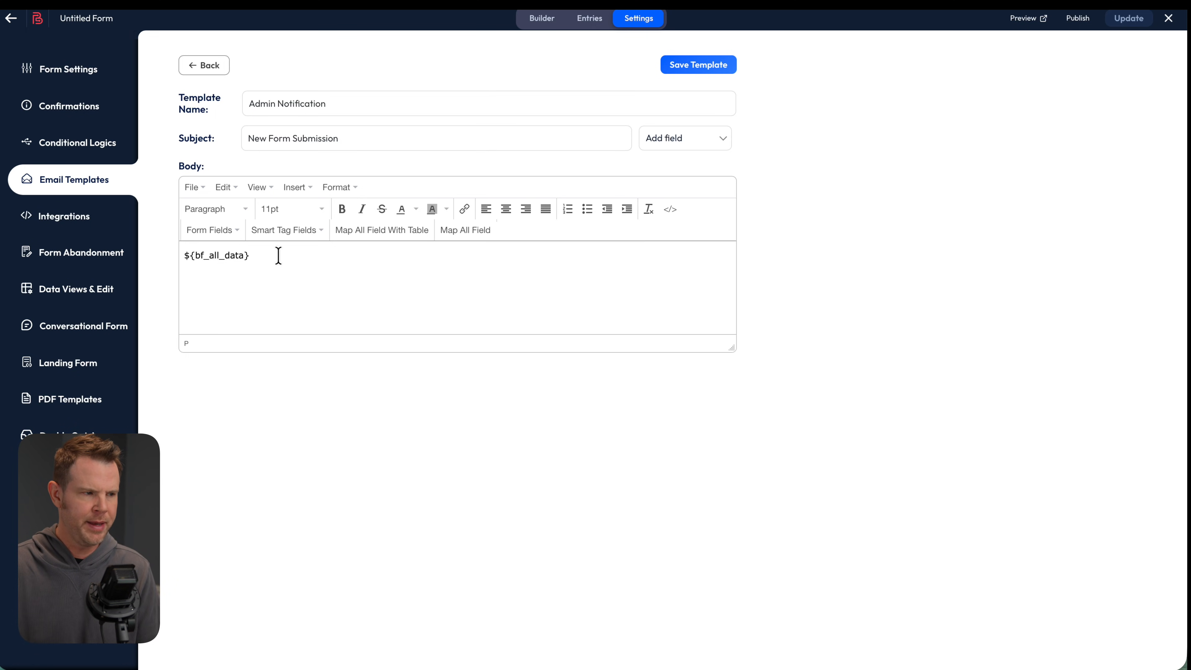
left_click(234, 230)
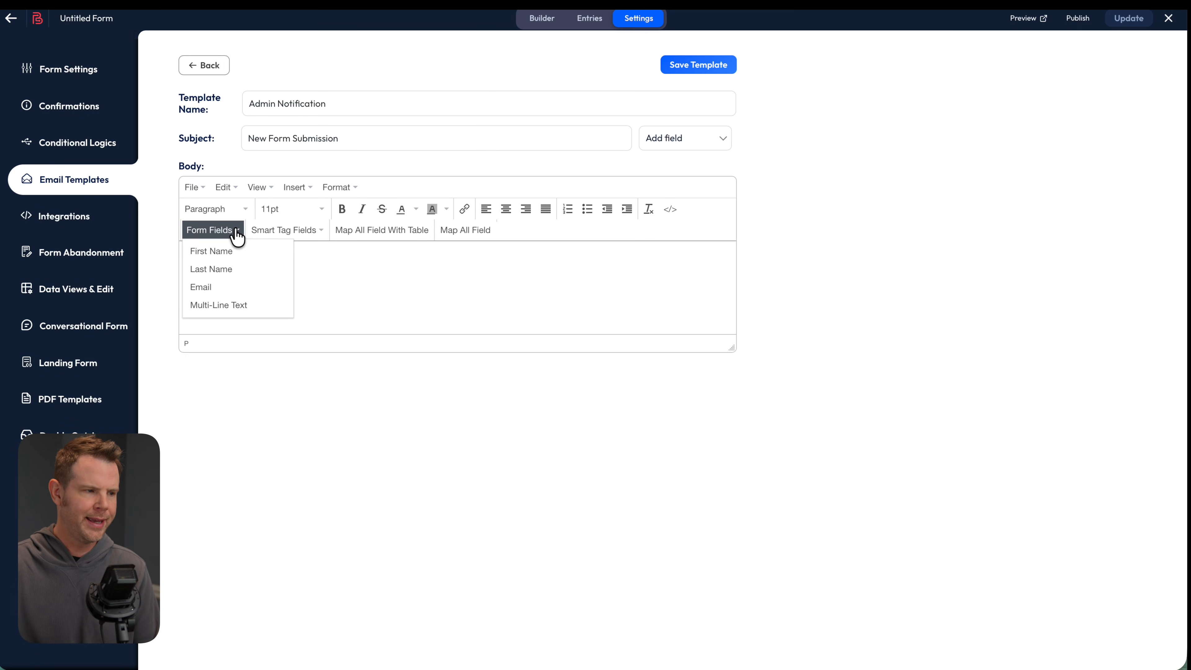
left_click(227, 288)
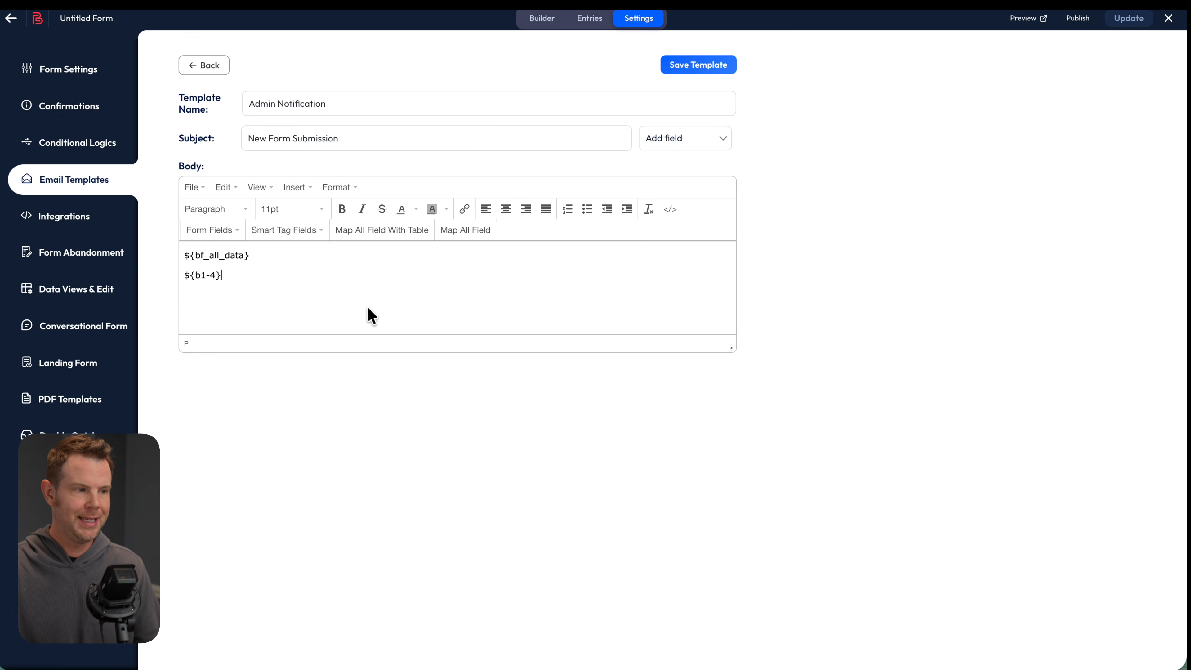
left_click_drag(301, 274, 148, 276)
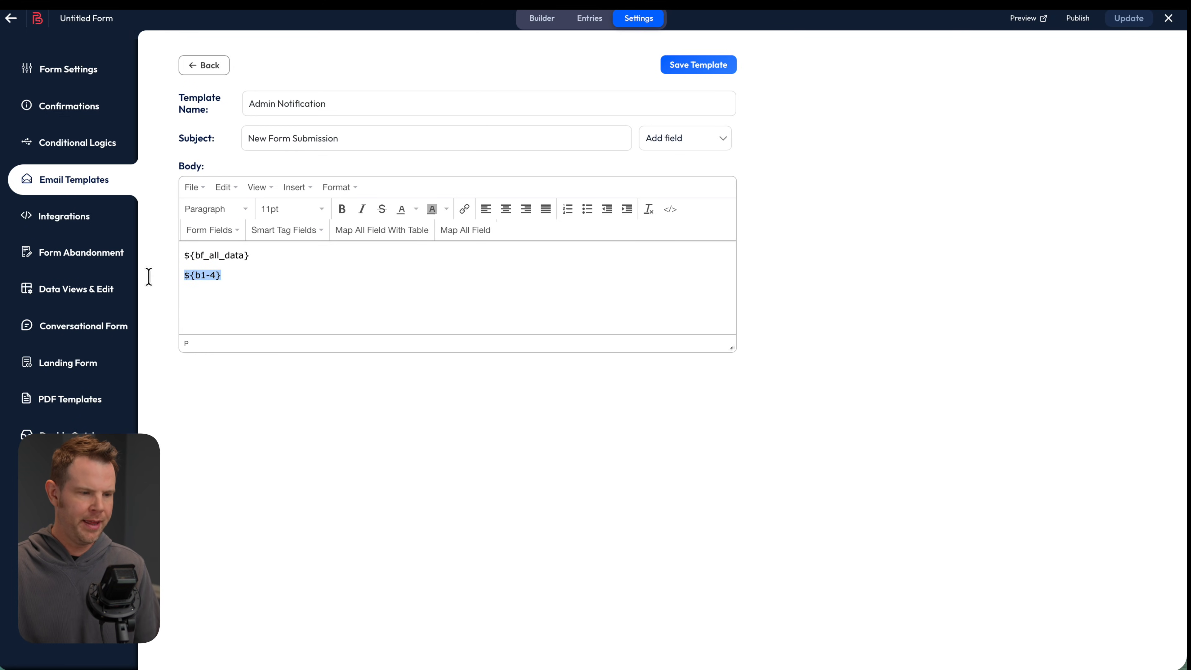
key("BackSpace")
key("BackSpace")
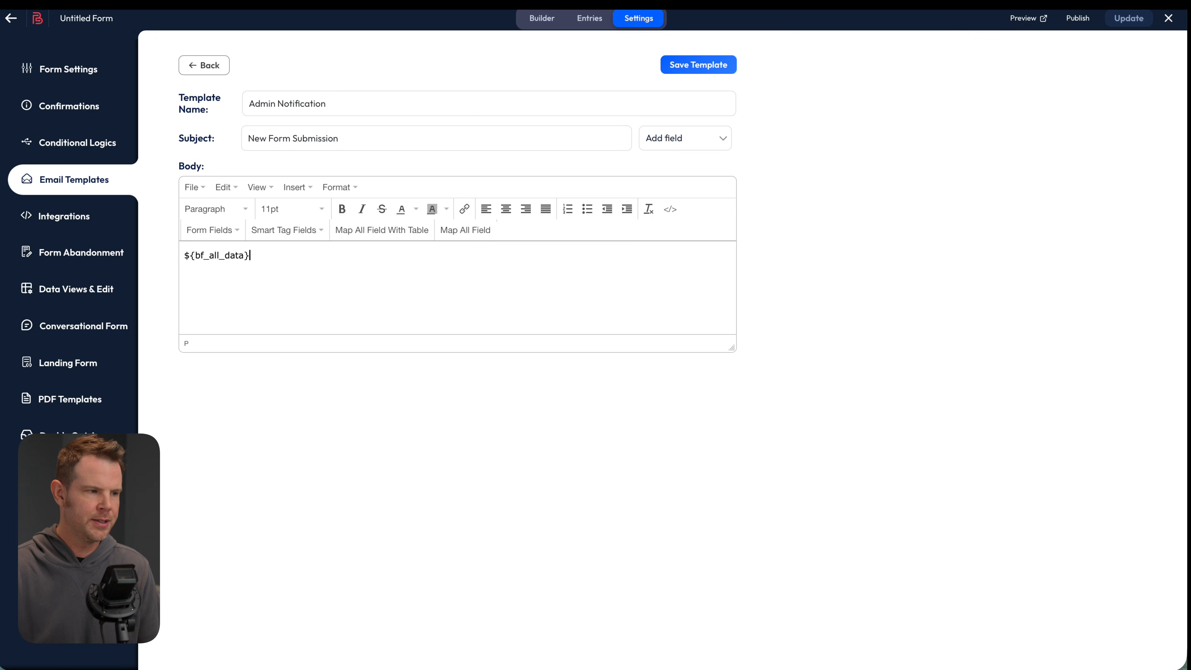
left_click(688, 69)
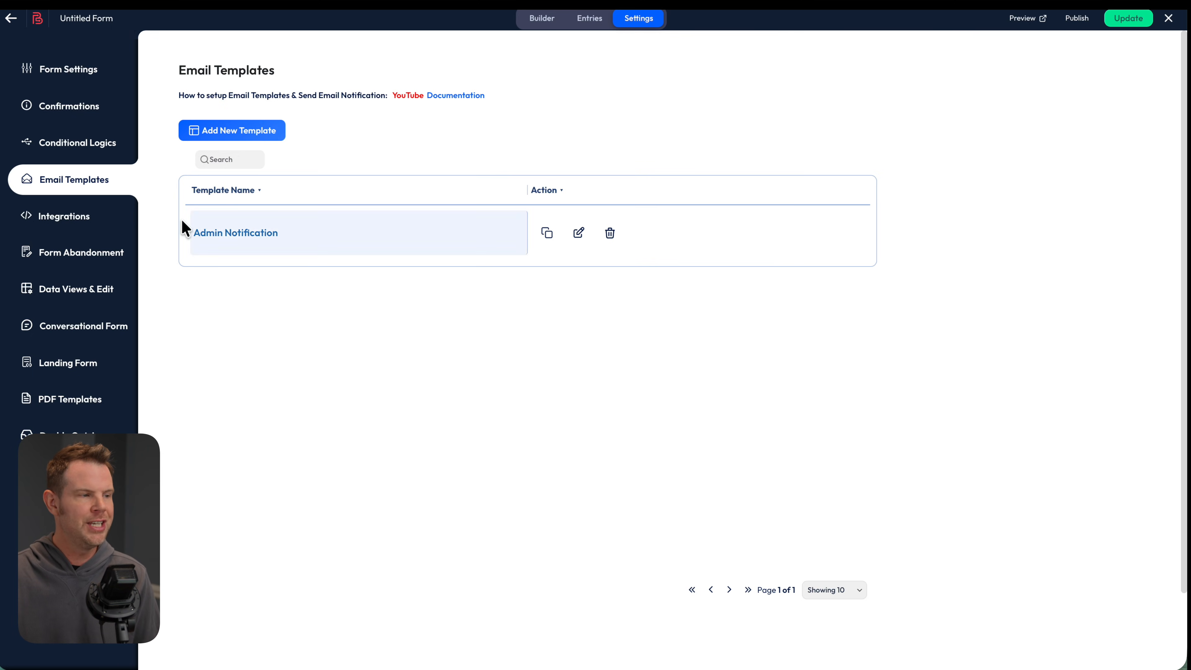
left_click(79, 133)
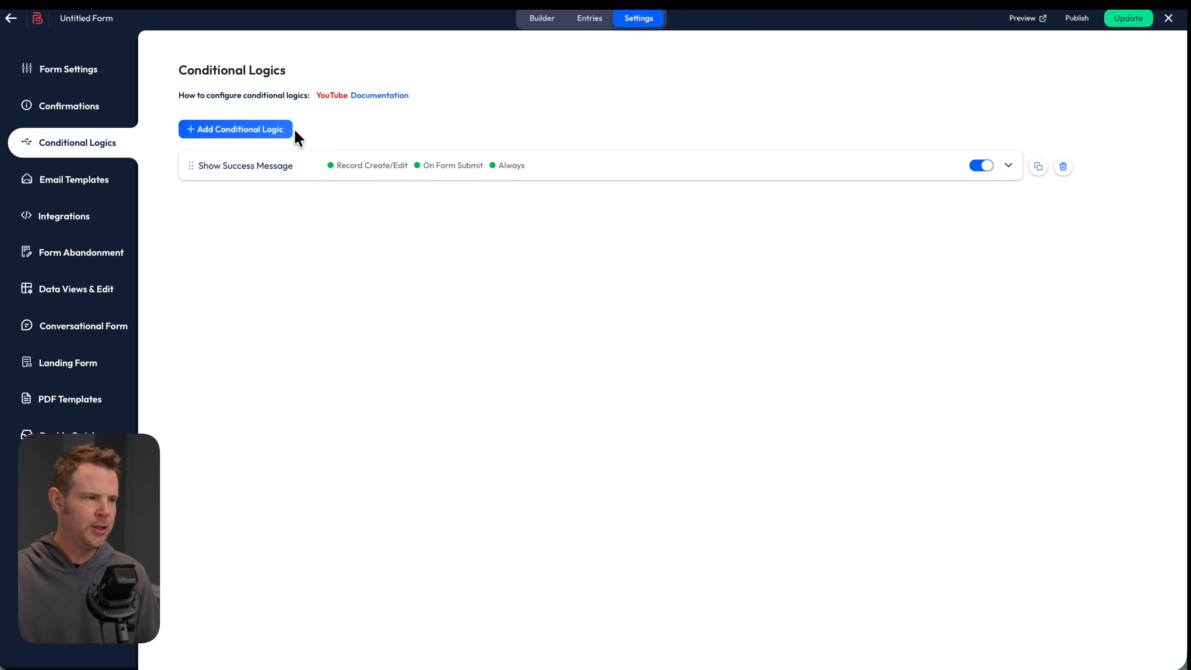
Add a new conditional logic rule named Send Email to Admin
left_click(267, 132)
left_click(252, 162)
key("super+a")
type("Send Email to Admin")
key("Return")
Make the rule always run On Form Submit with Email Notification on and success message off
left_click(1008, 166)
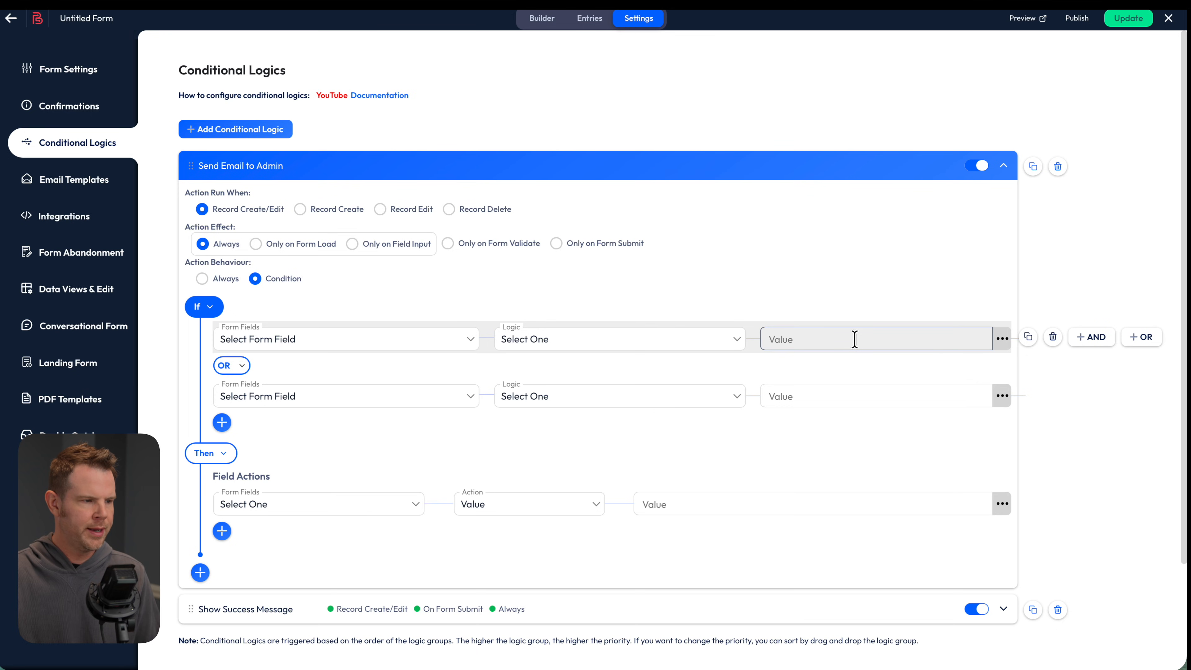
scroll(505, 250, "down", 1)
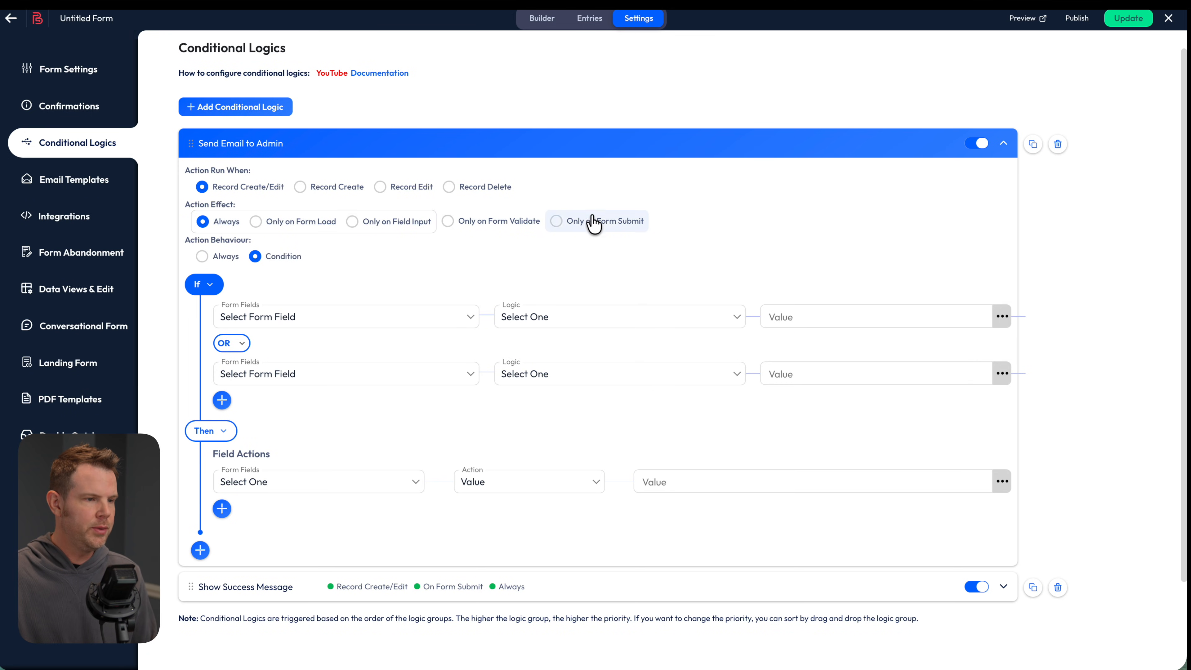
left_click(559, 223)
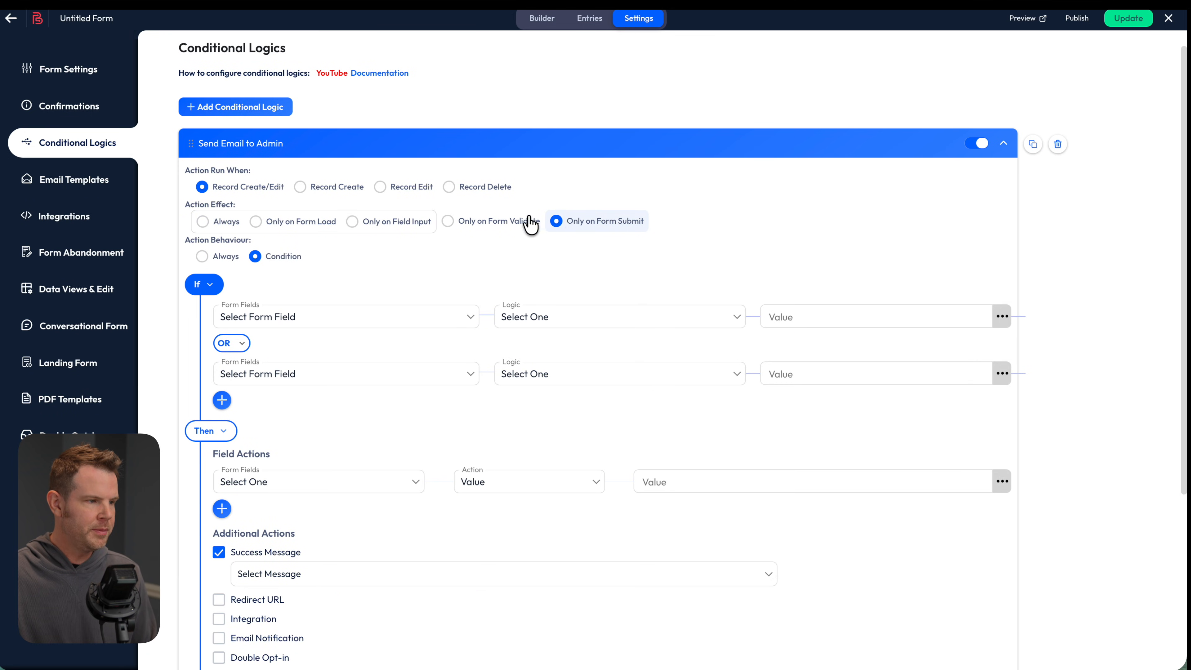
left_click(203, 259)
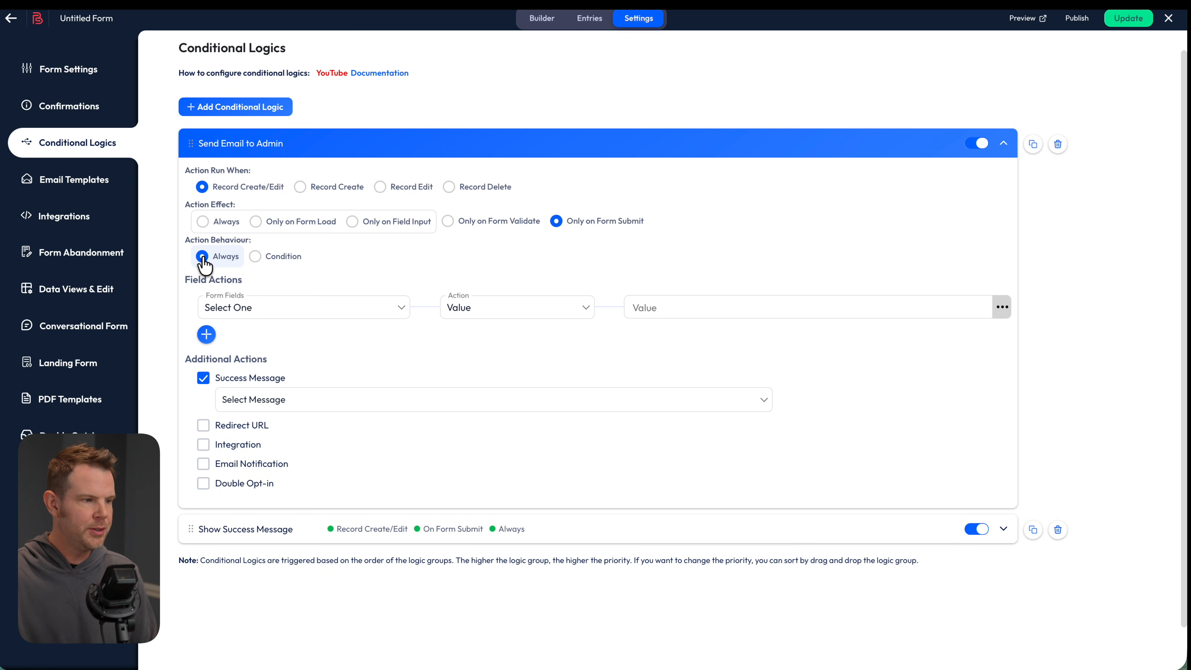
left_click(204, 465)
left_click(203, 378)
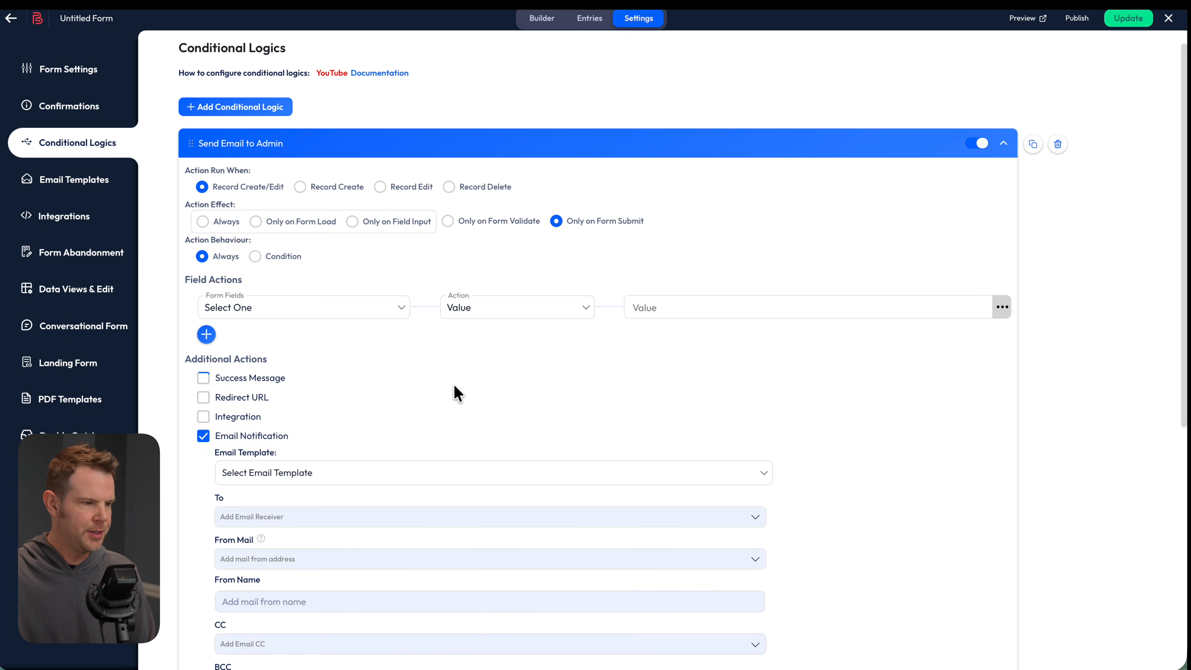
Use the Admin Notification template and send it to the site user
scroll(423, 404, "down", 3)
left_click(305, 307)
left_click(305, 312)
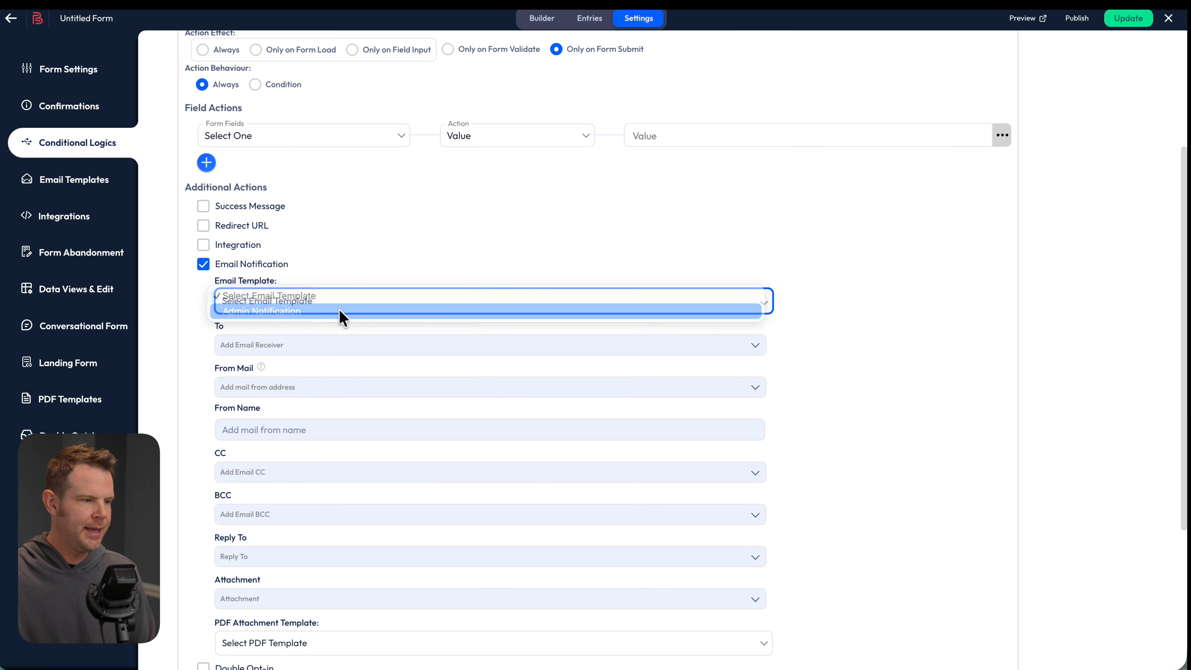
left_click(286, 346)
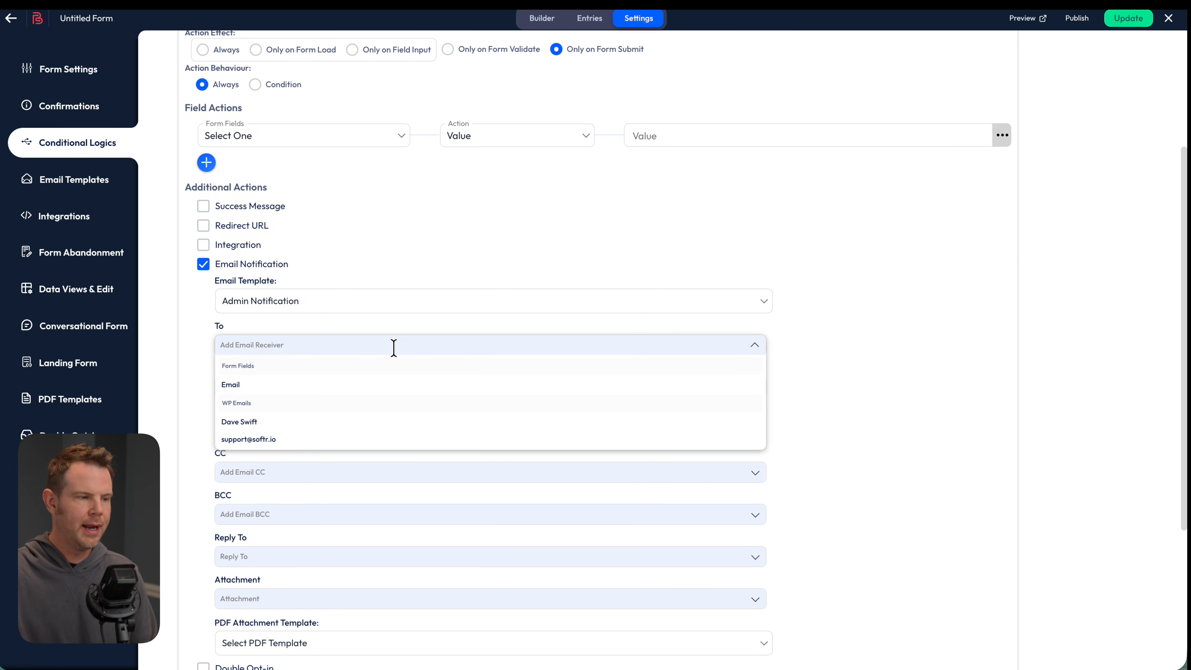
left_click(295, 422)
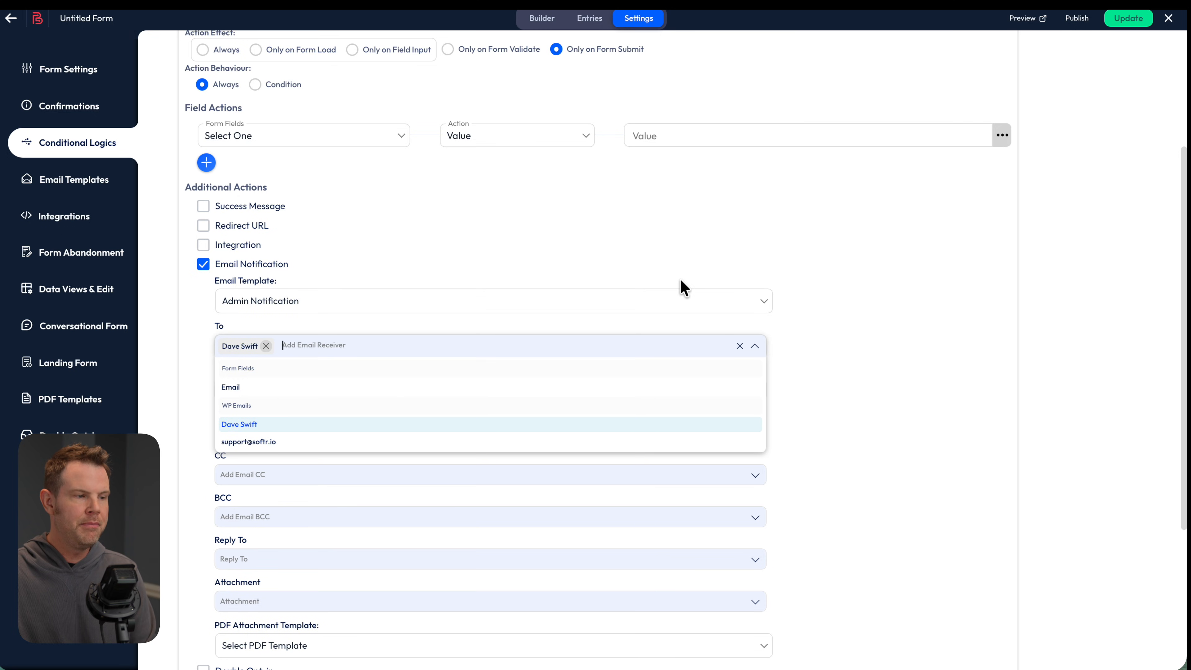
left_click(823, 382)
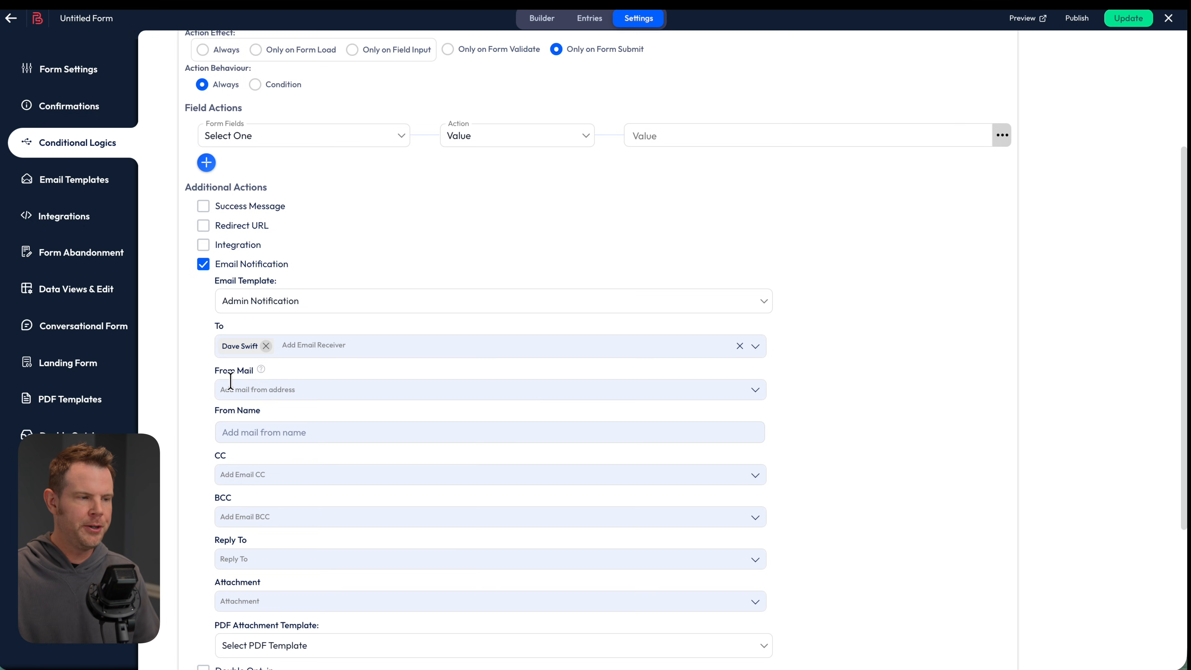
Send from the site user's address with replies going to the Email field
left_click(242, 392)
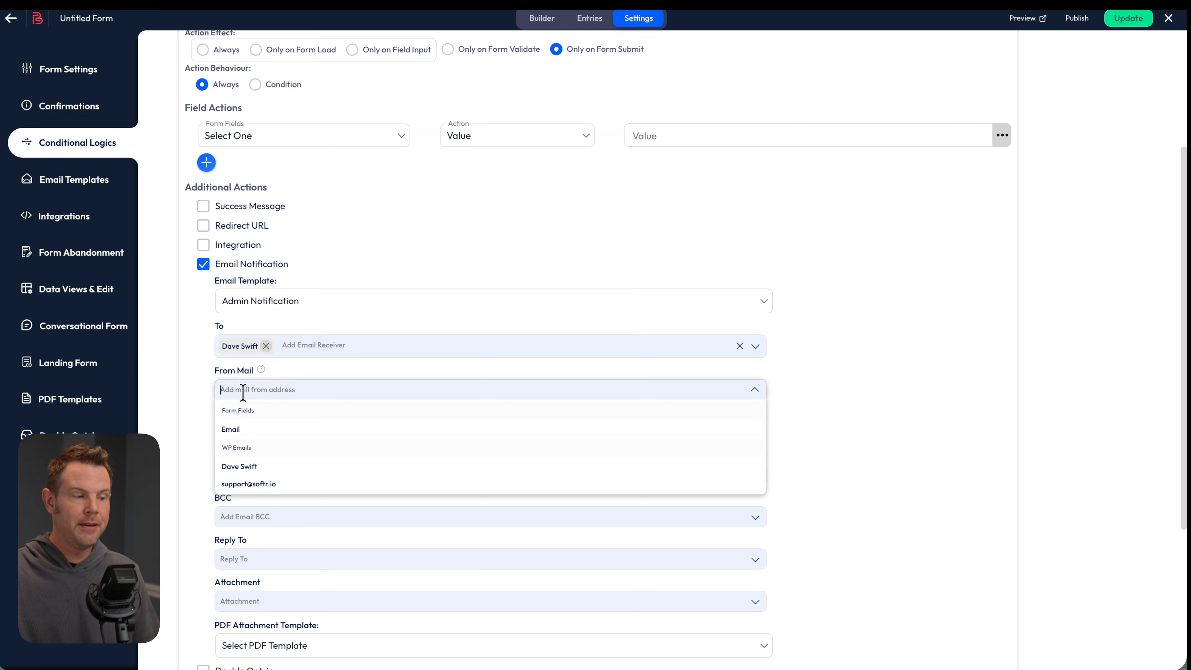
left_click(255, 466)
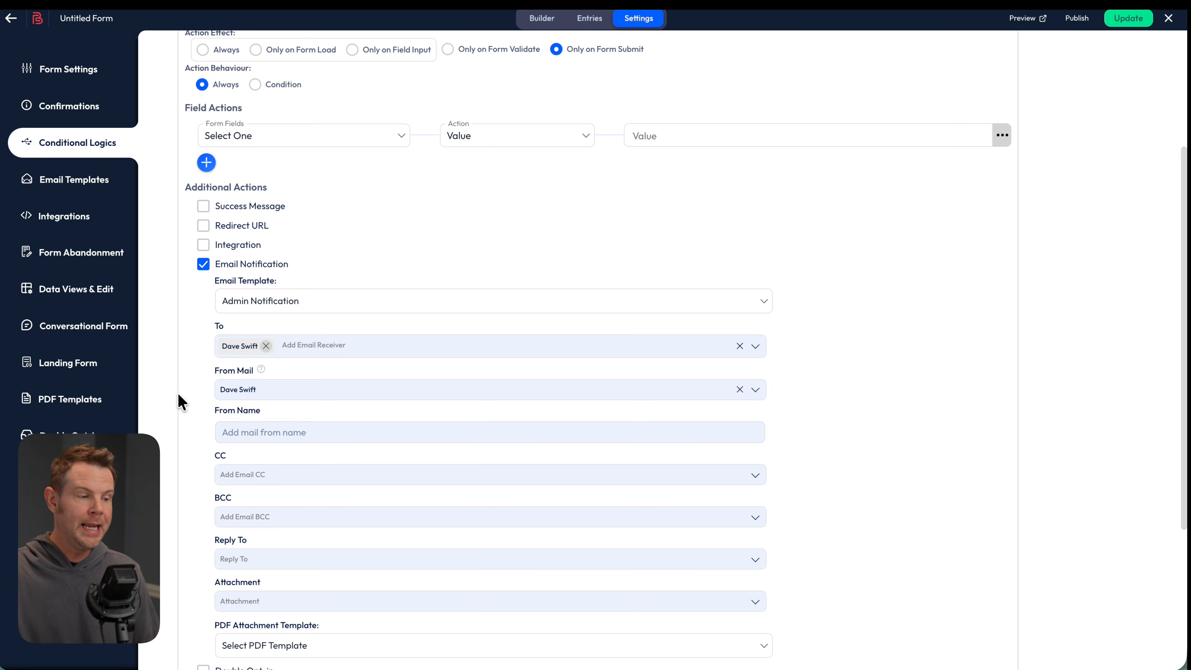
left_click(264, 559)
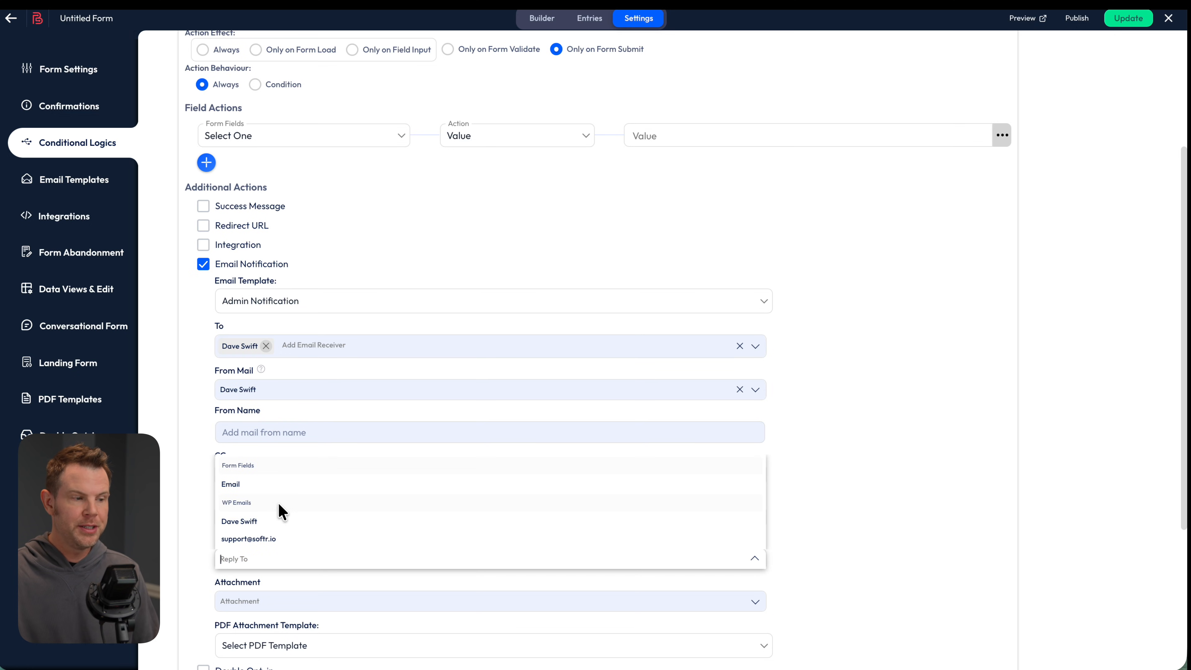
left_click(275, 486)
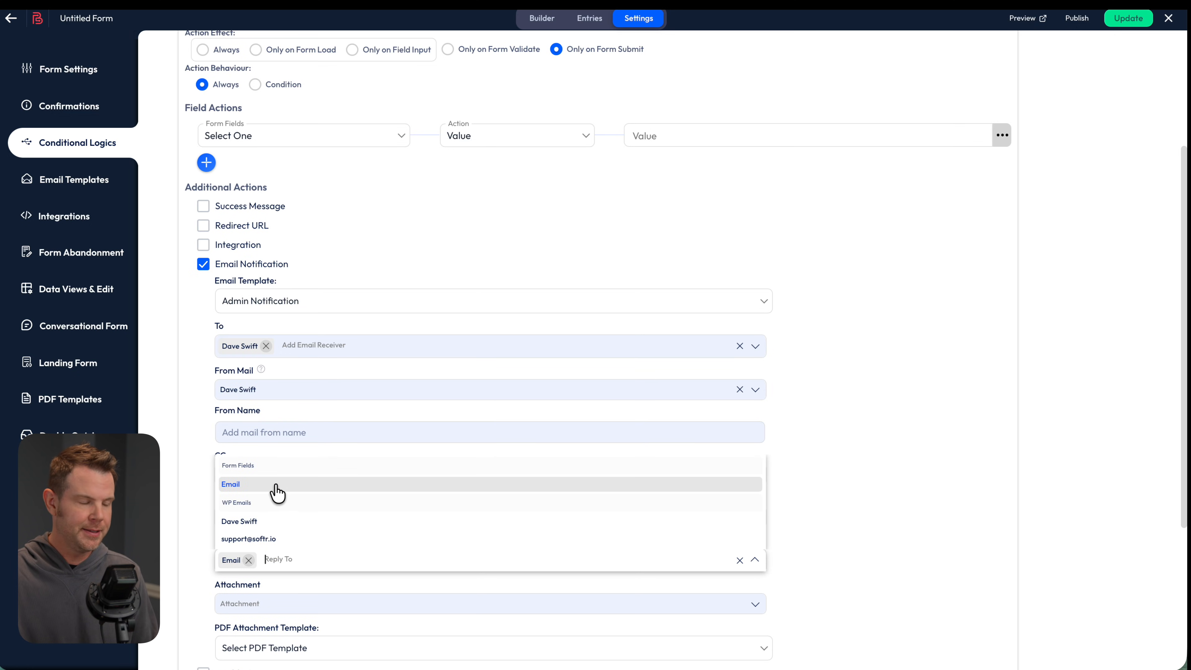
left_click(434, 583)
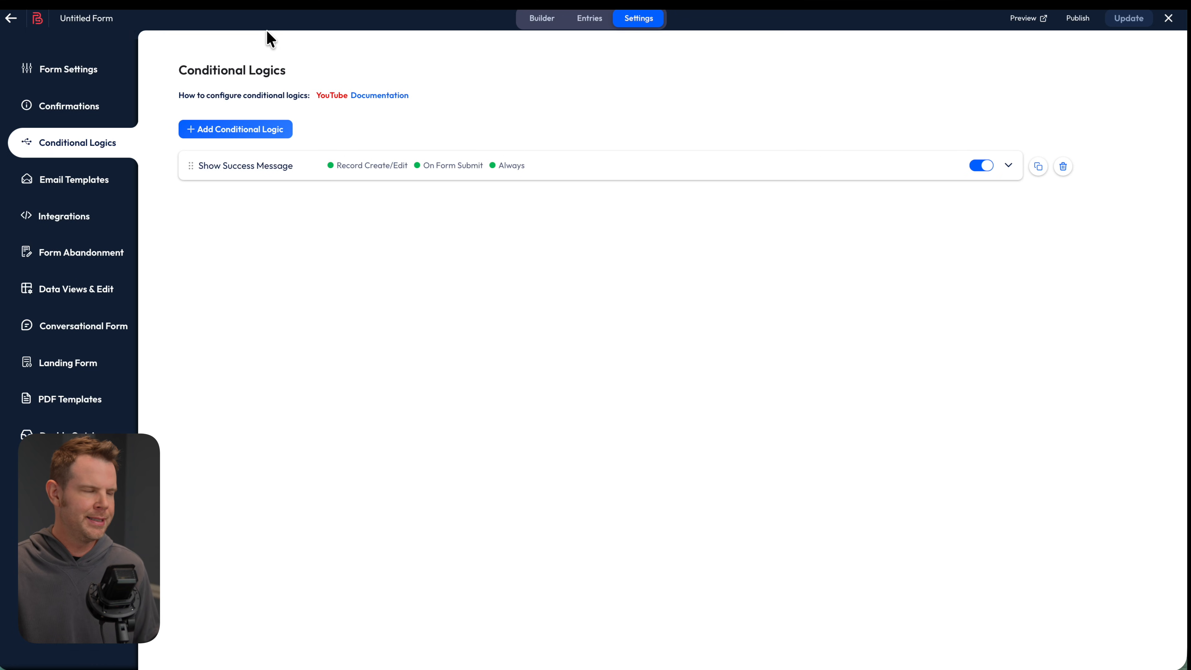
Expand Manage Submission Limits and set the submission count limit period to Per Month
left_click(93, 71)
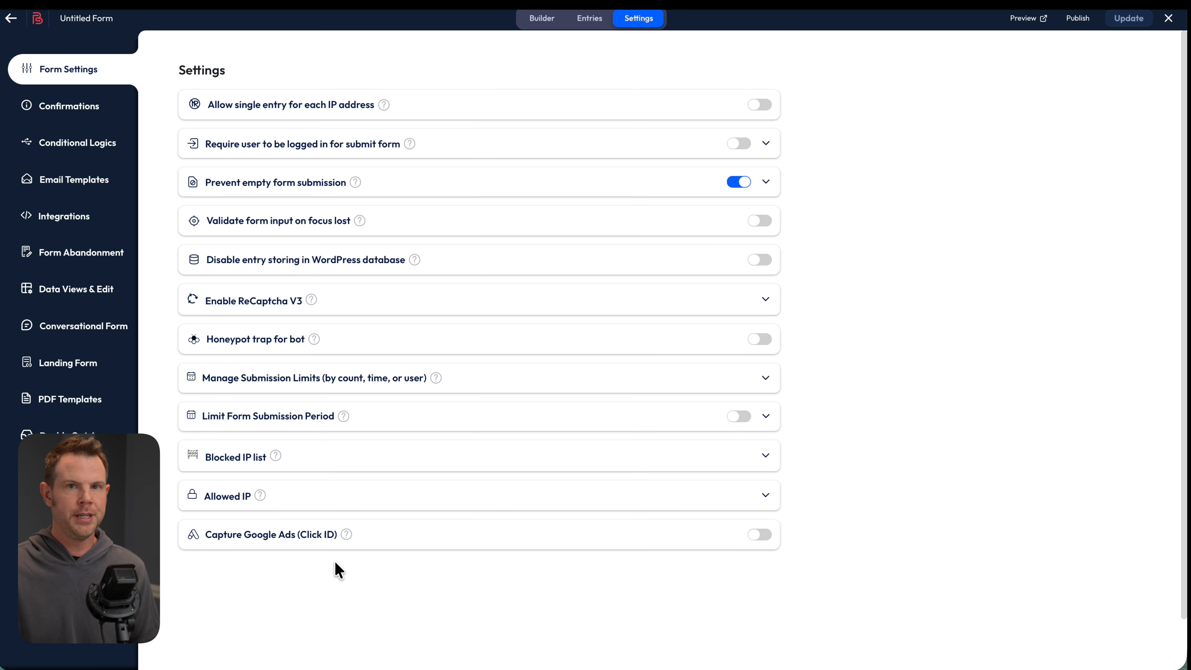
left_click(765, 417)
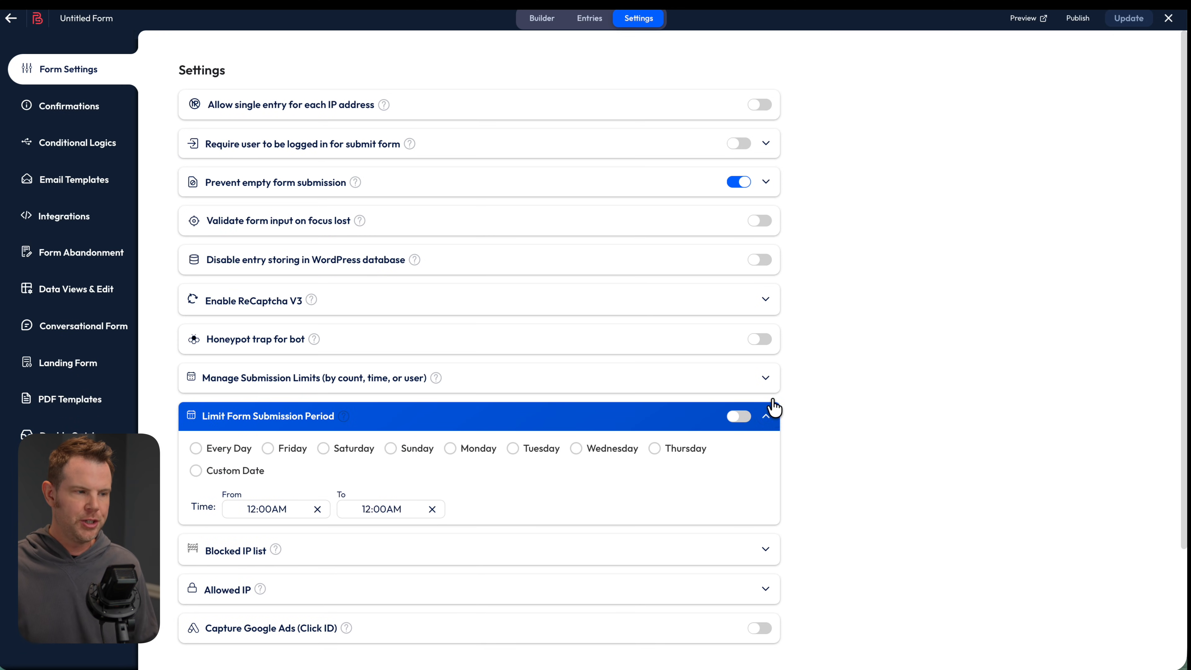
left_click(765, 378)
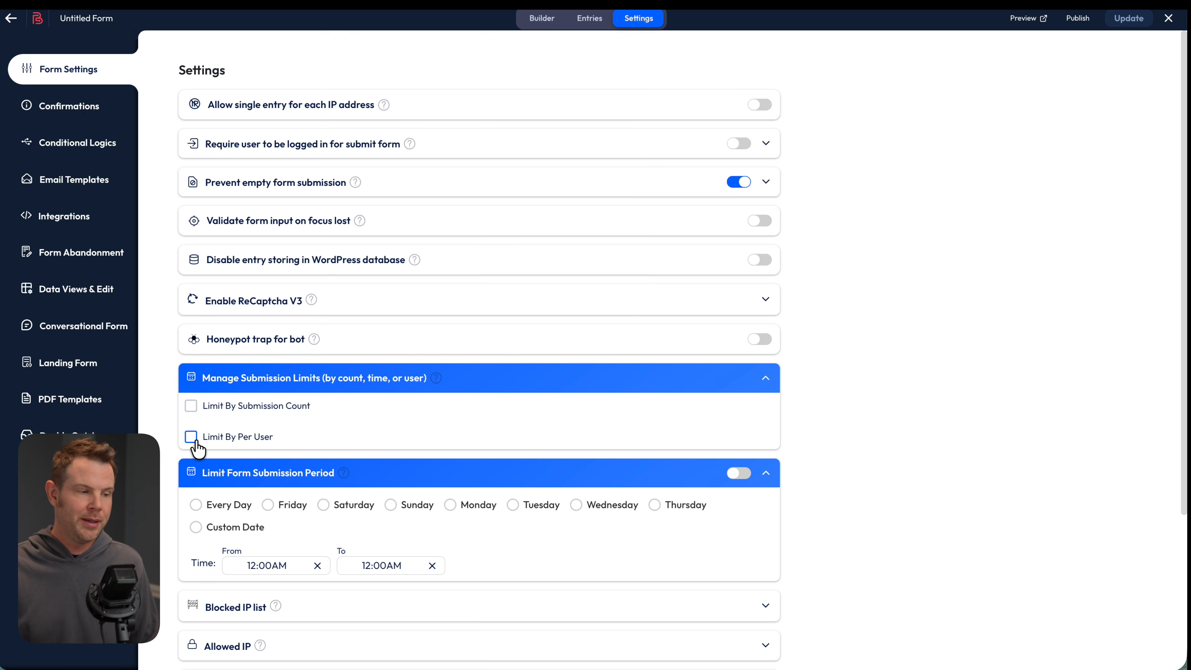
left_click(191, 406)
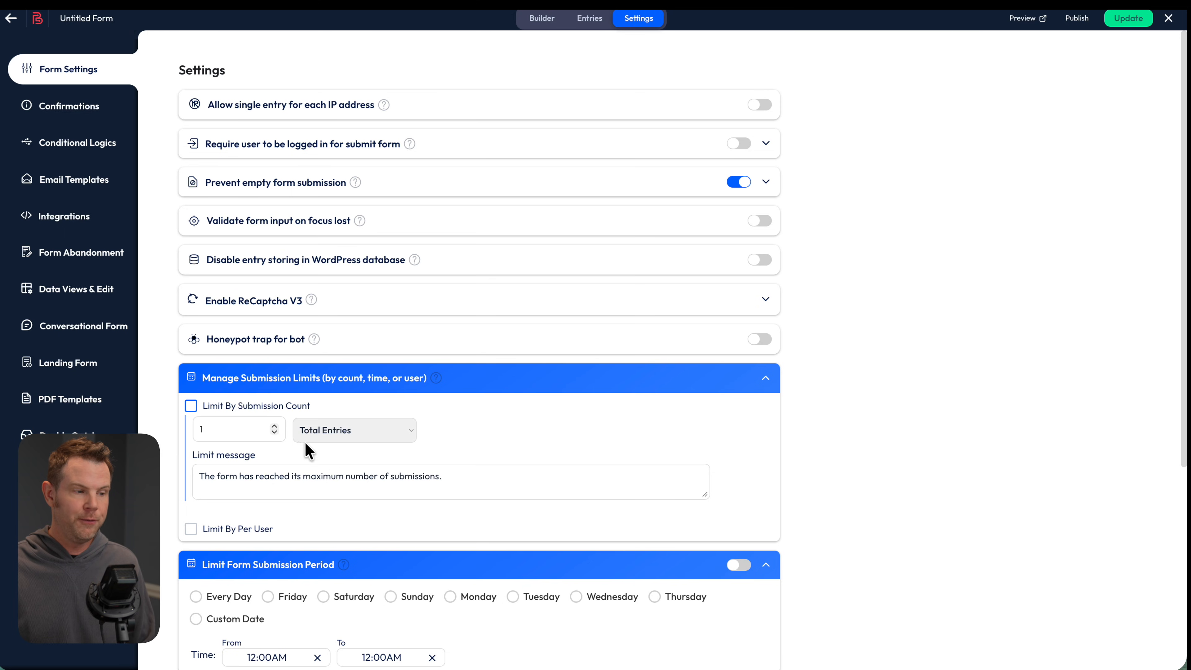
left_click_drag(232, 431, 172, 430)
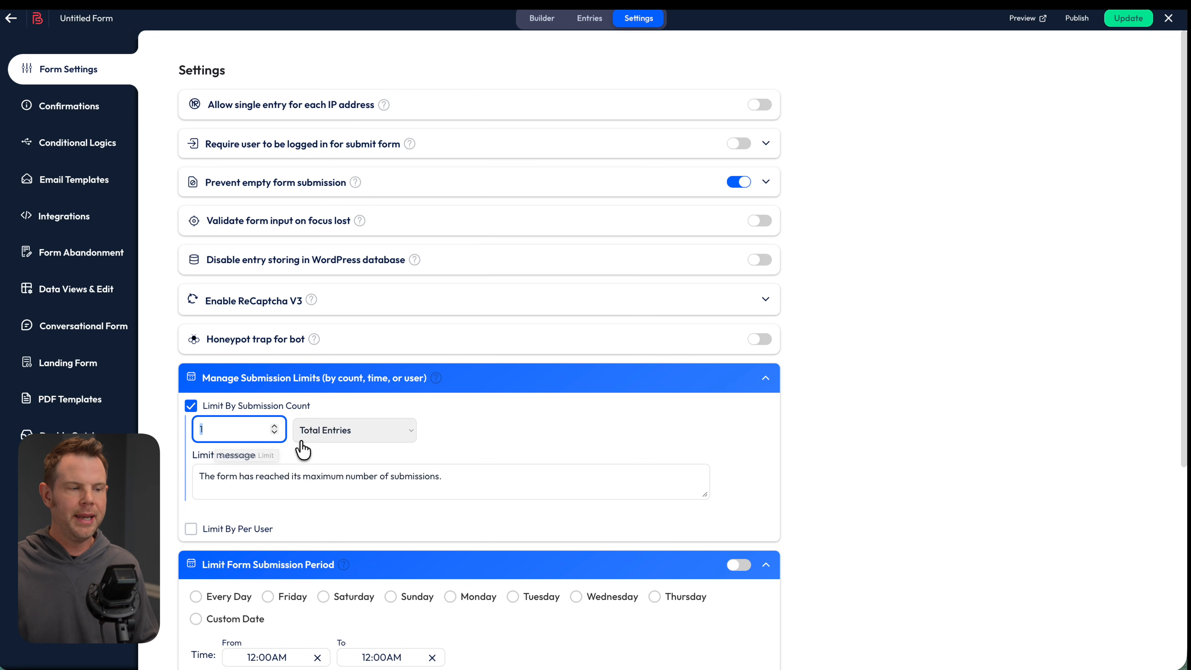
left_click(384, 437)
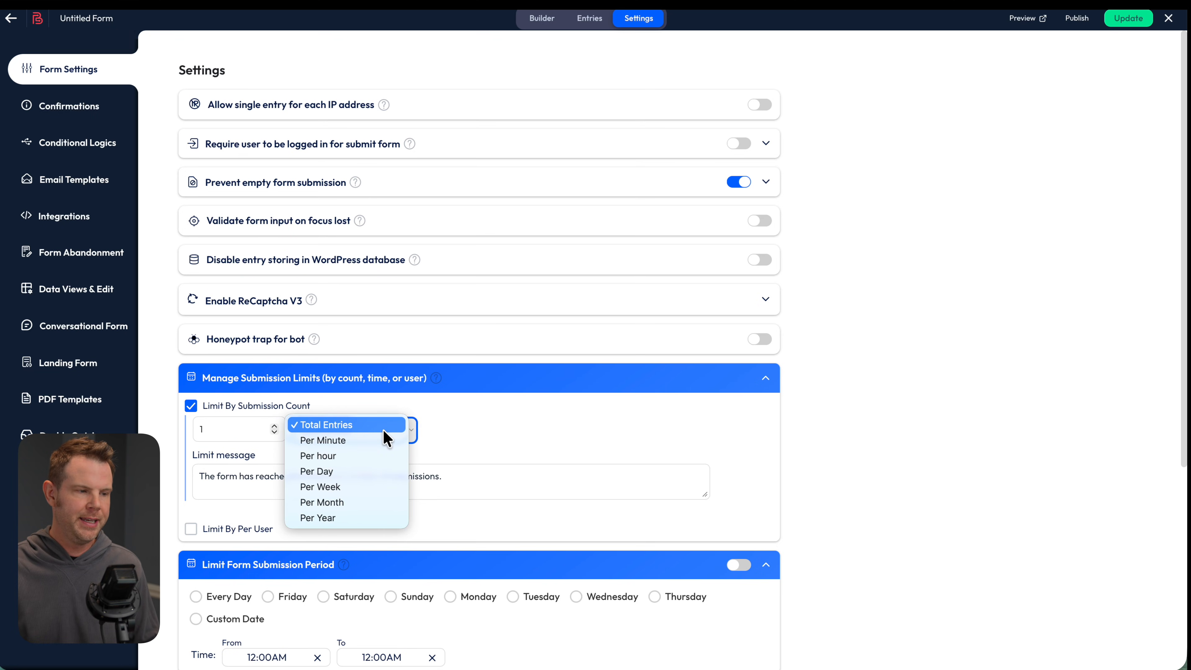
left_click(352, 502)
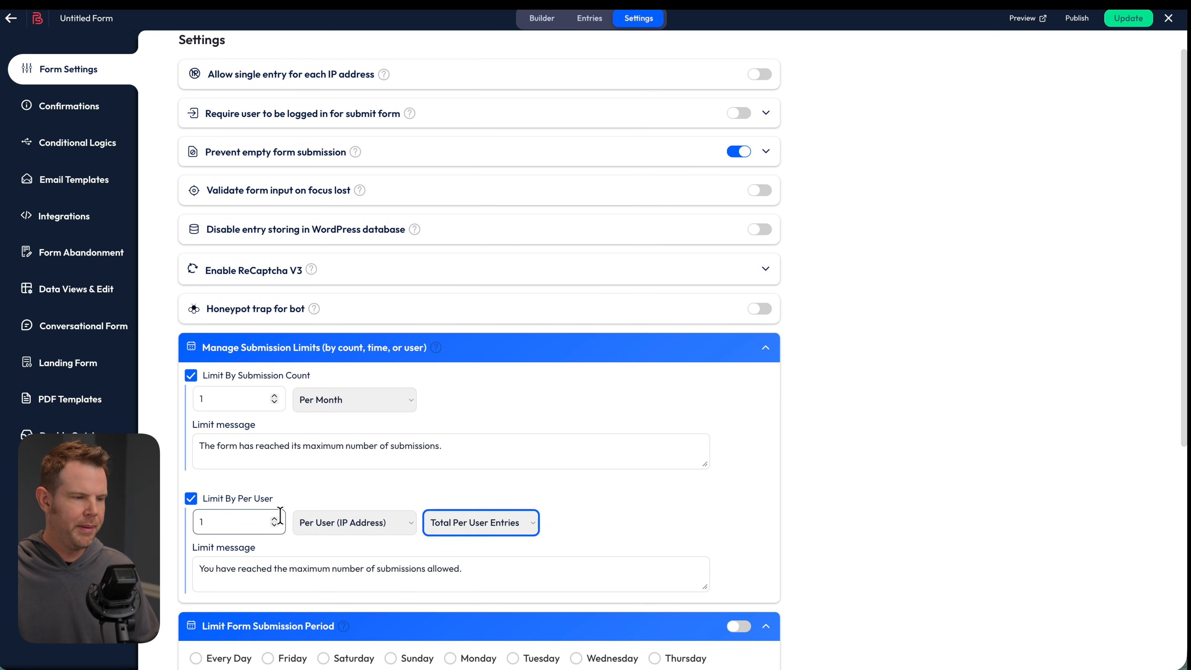
Limit each user to 1 submission Per Month and turn off the Submission Count limit
left_click(467, 524)
left_click(230, 402)
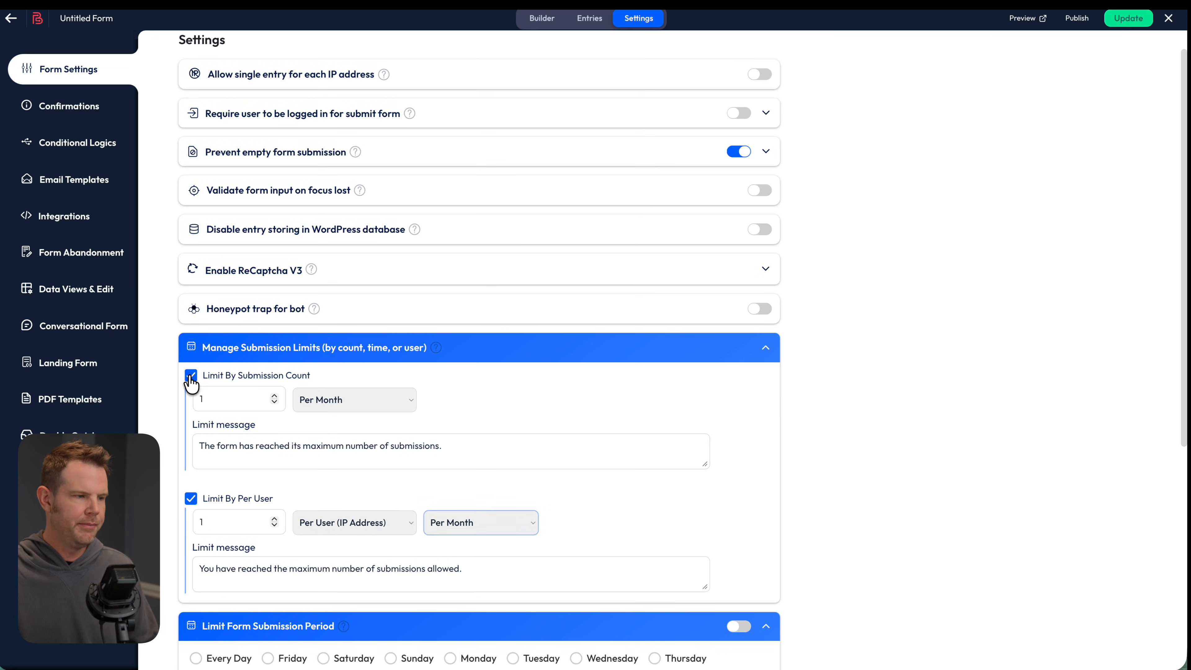
left_click(190, 376)
left_click(319, 477)
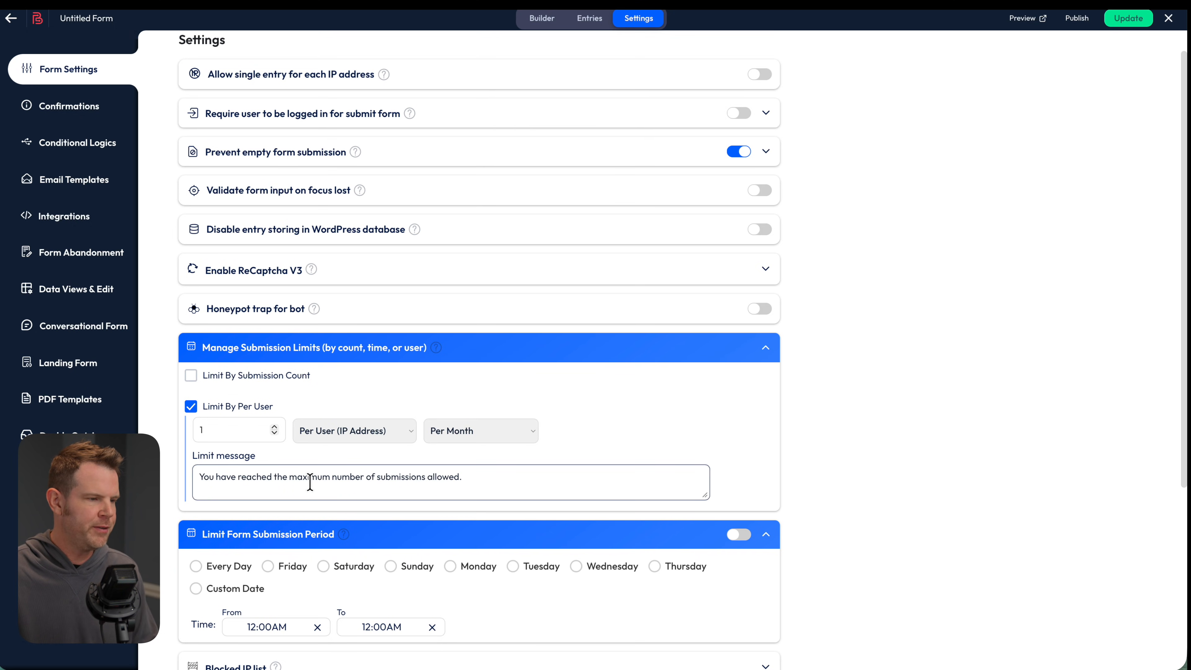
left_click(52, 78)
left_click(78, 108)
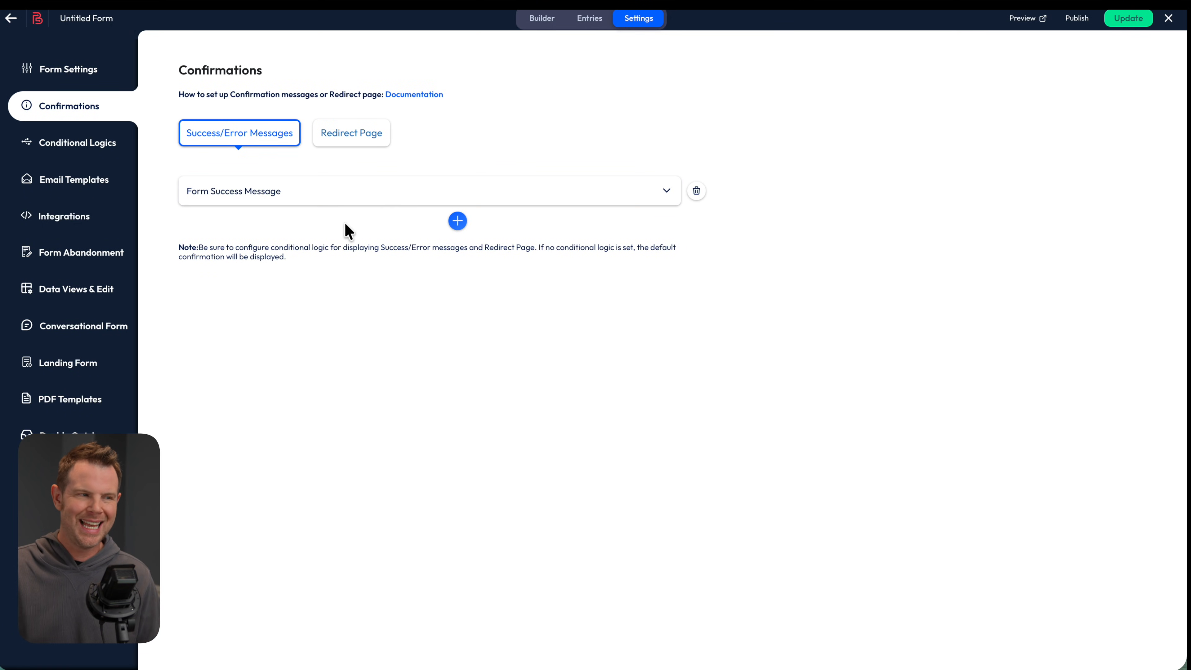
Check the Redirect Page confirmations, then bring up the Integrations gallery
left_click(356, 140)
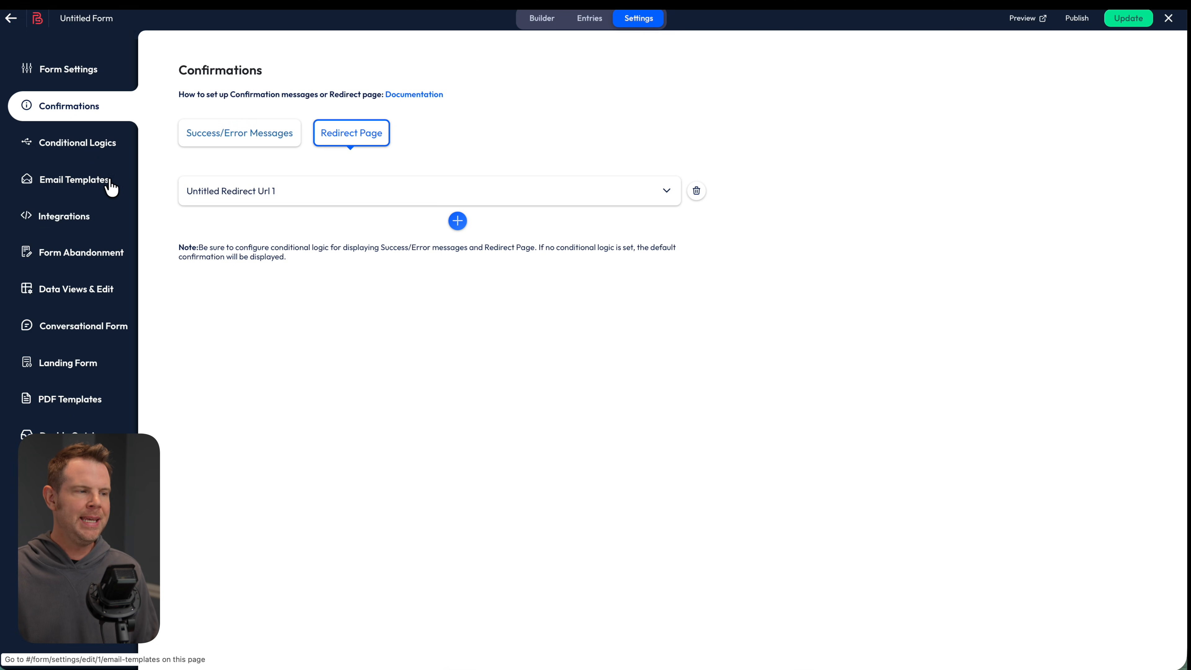
left_click(76, 219)
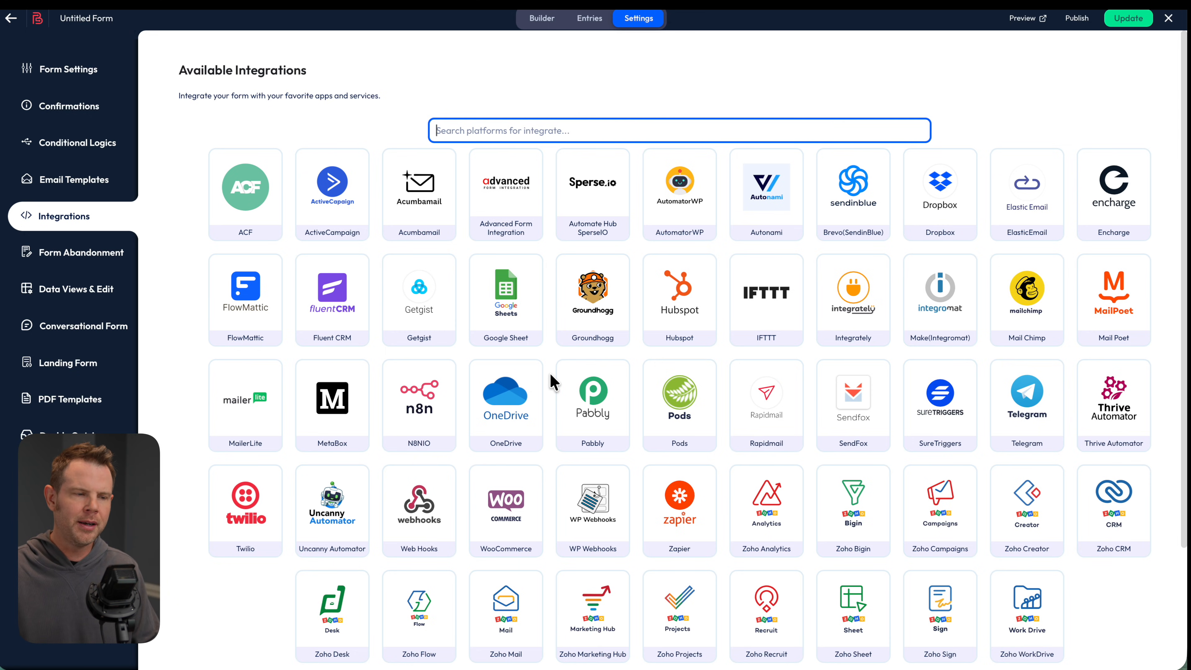
Scroll through the Available Integrations grid
scroll(554, 383, "down", 1)
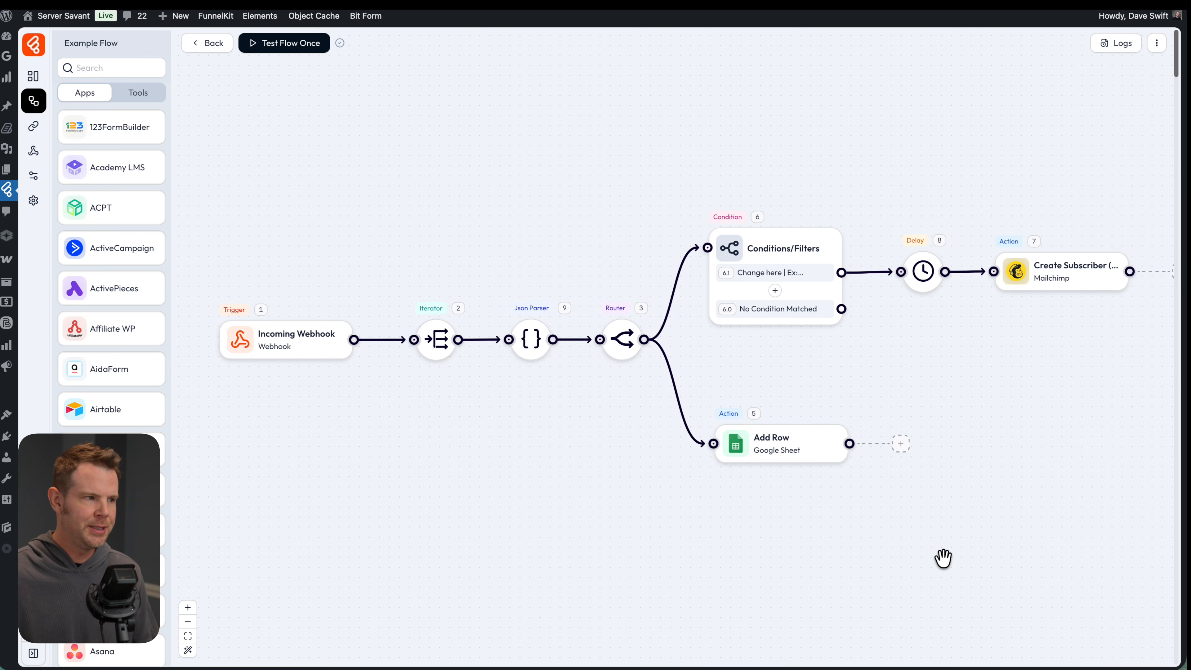
Scroll through the Apps list in the Bit Flow example flow's sidebar
scroll(124, 487, "down", 9)
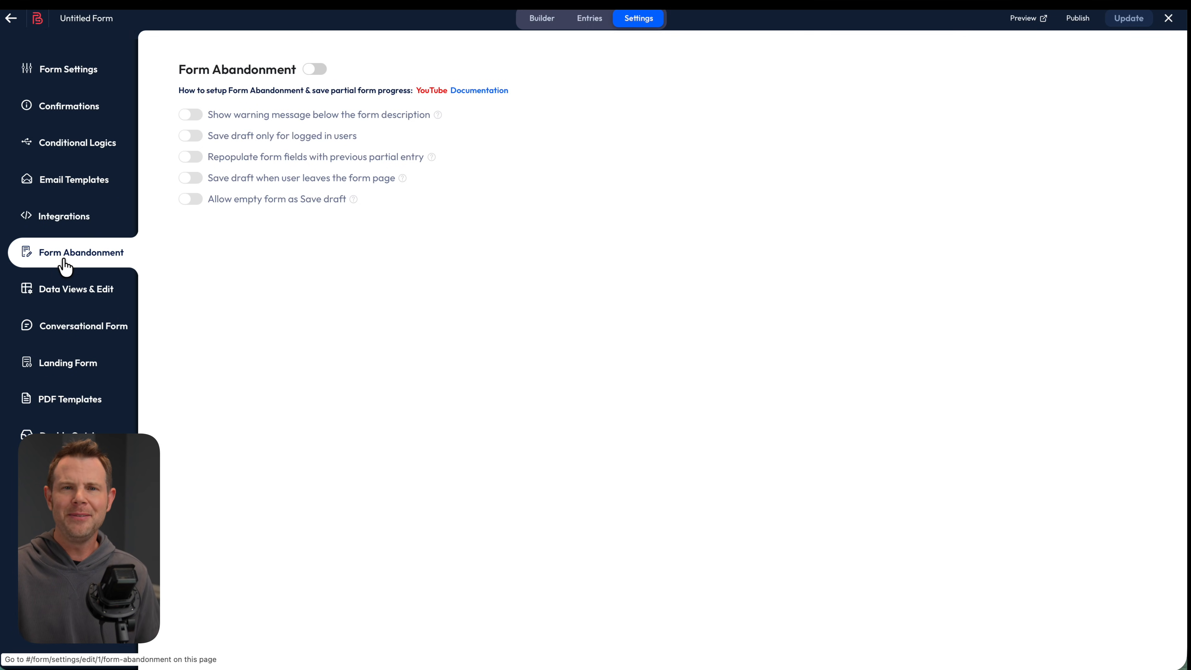
Switch on Form Abandonment and Show warning message, then go to Data Views & Edit
left_click(313, 71)
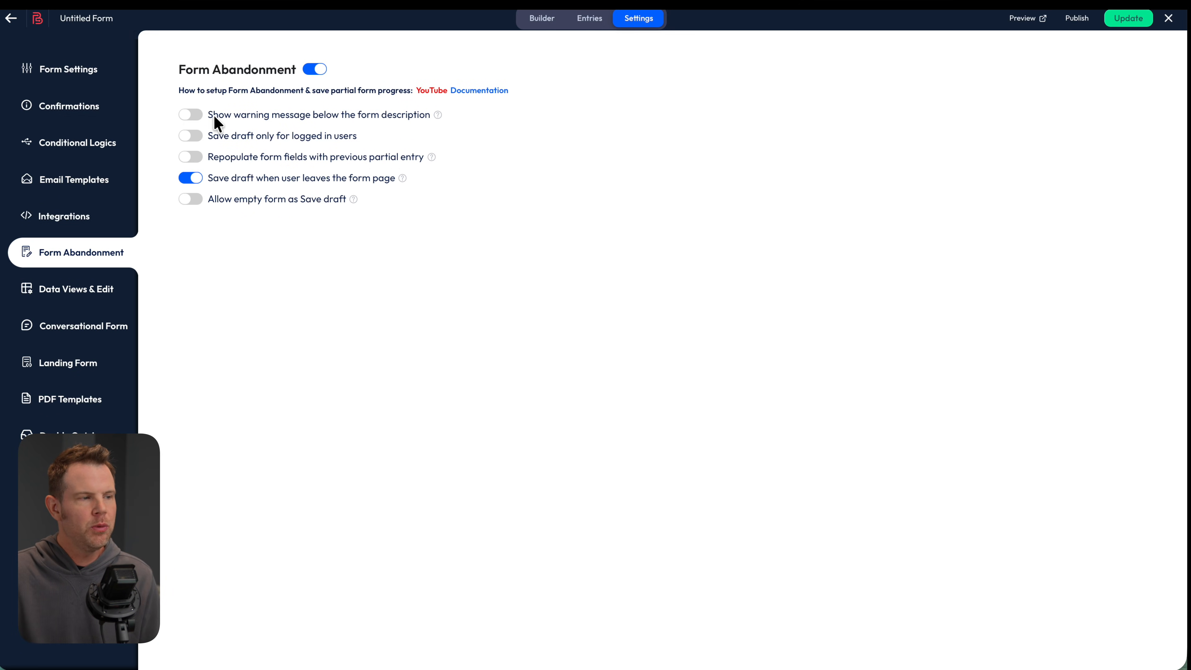
left_click(190, 117)
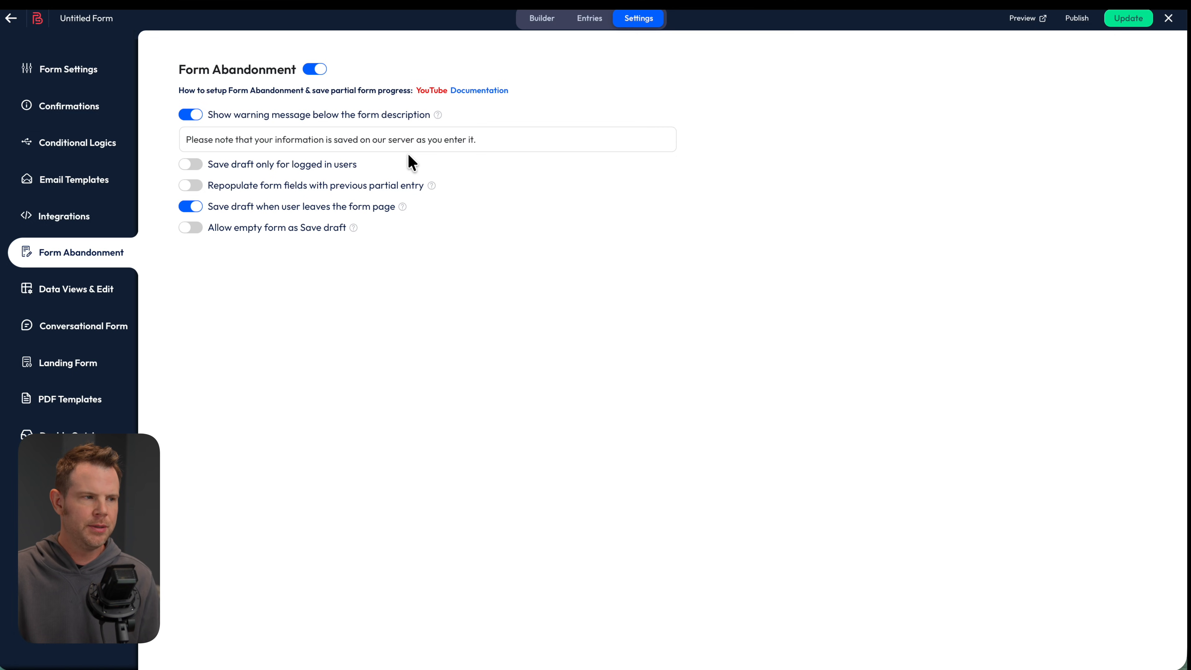
left_click(46, 300)
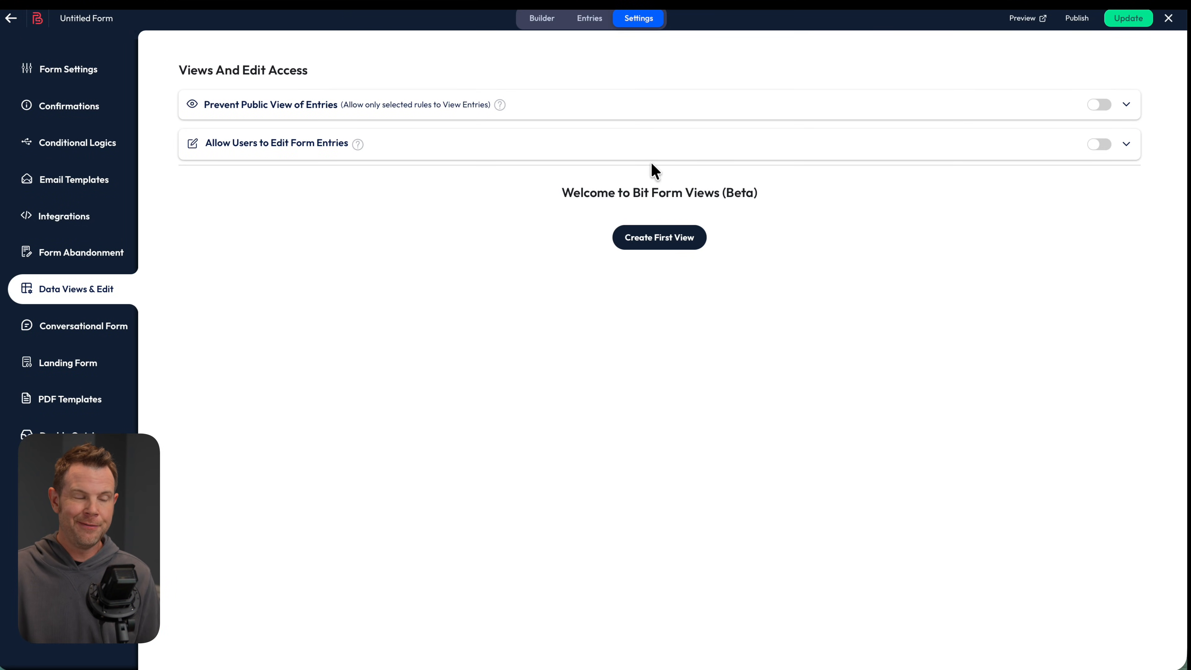
Let All Logged In Users view others' entries, enable Prevent Public View, and expand Allow Users to Edit
left_click(1130, 113)
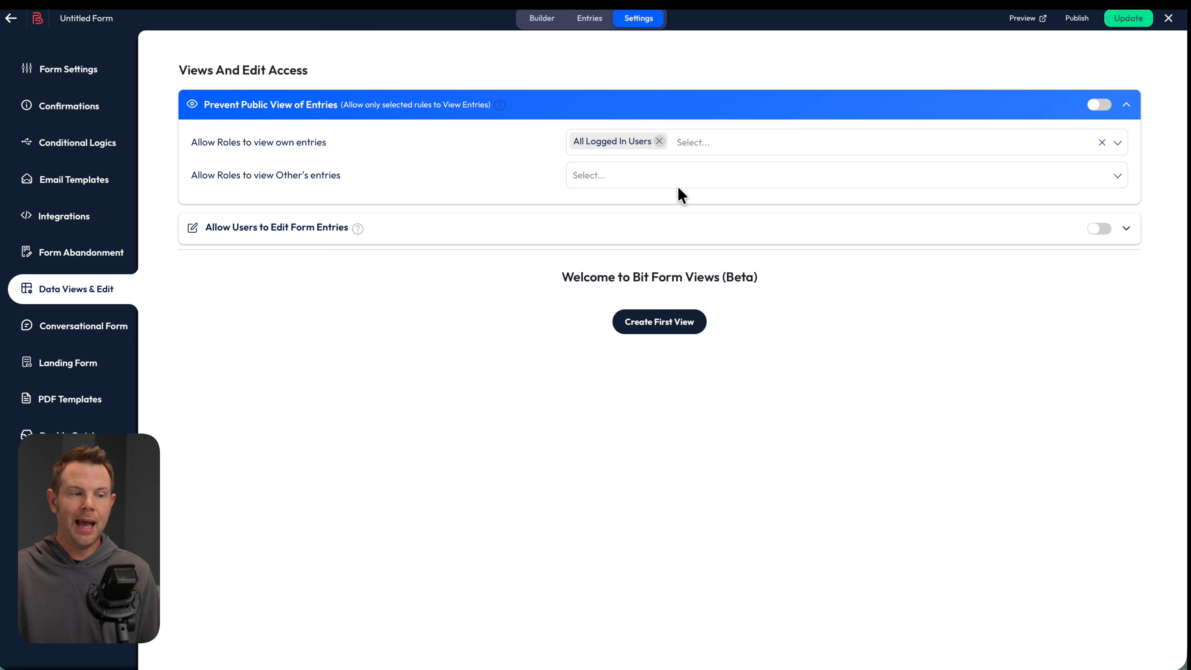
left_click(663, 176)
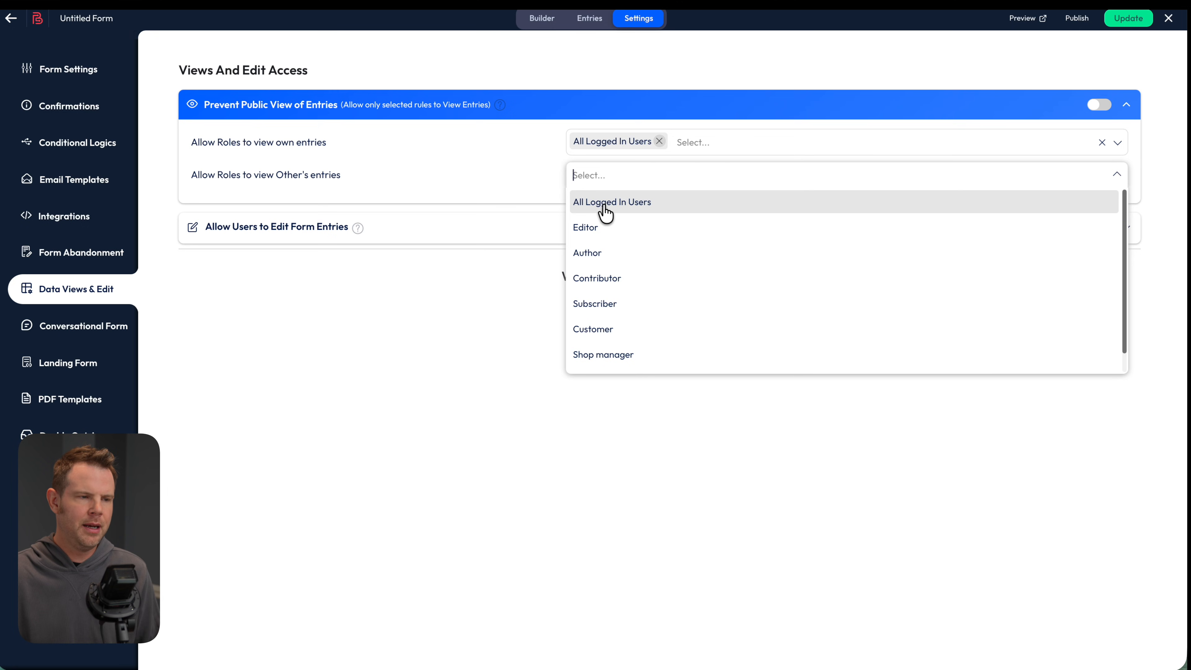
left_click(630, 202)
left_click(478, 178)
left_click(1097, 105)
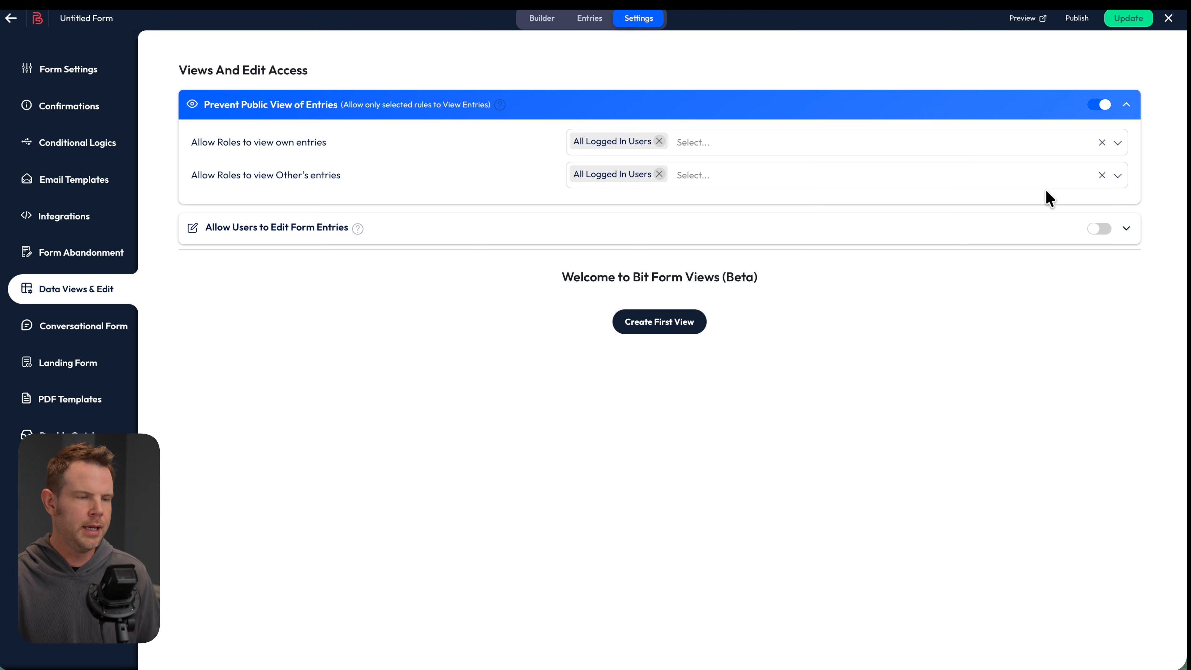
left_click(1046, 228)
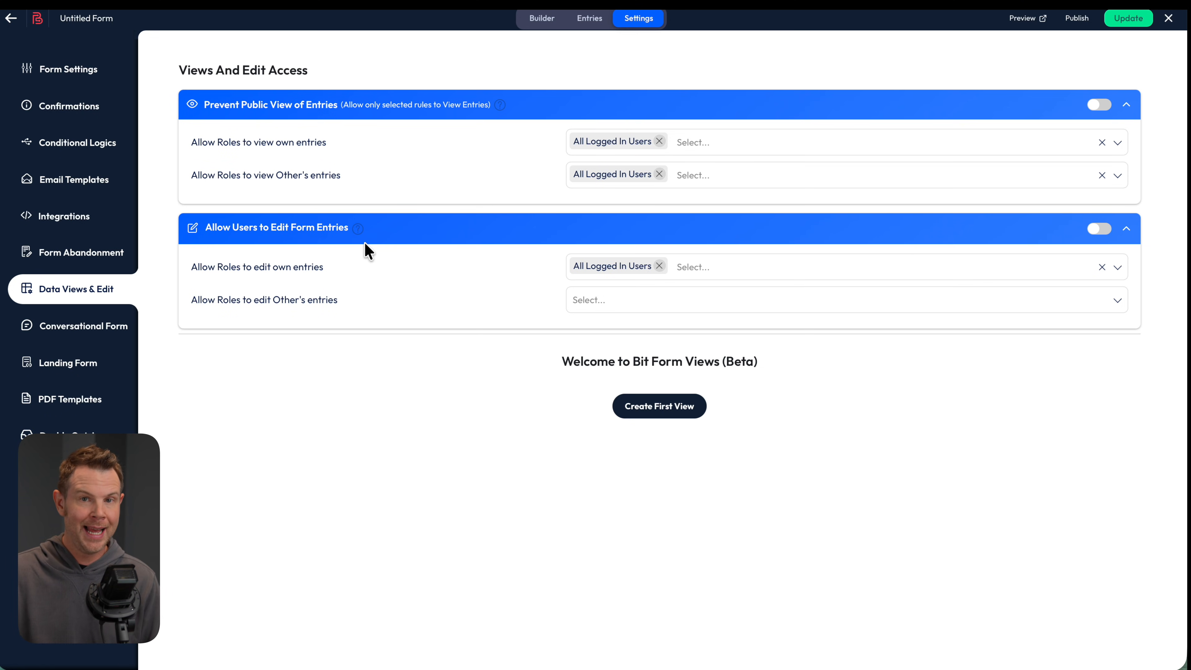
left_click(46, 339)
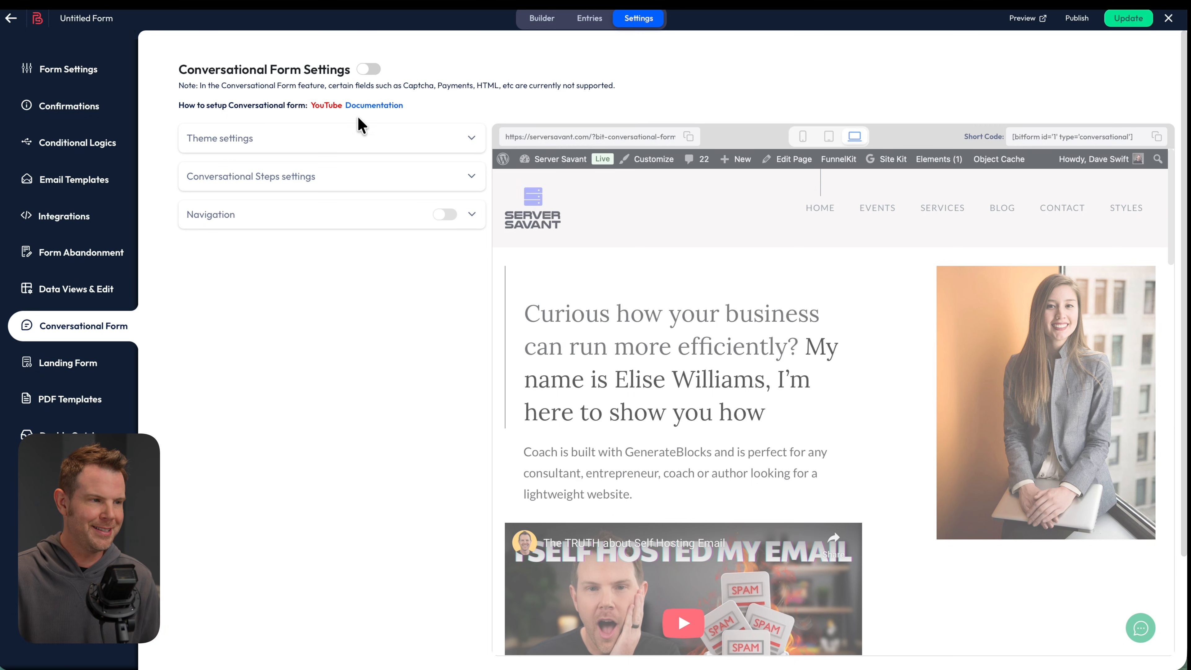
Switch the form to conversational mode and expand its Theme settings colour options
left_click(370, 71)
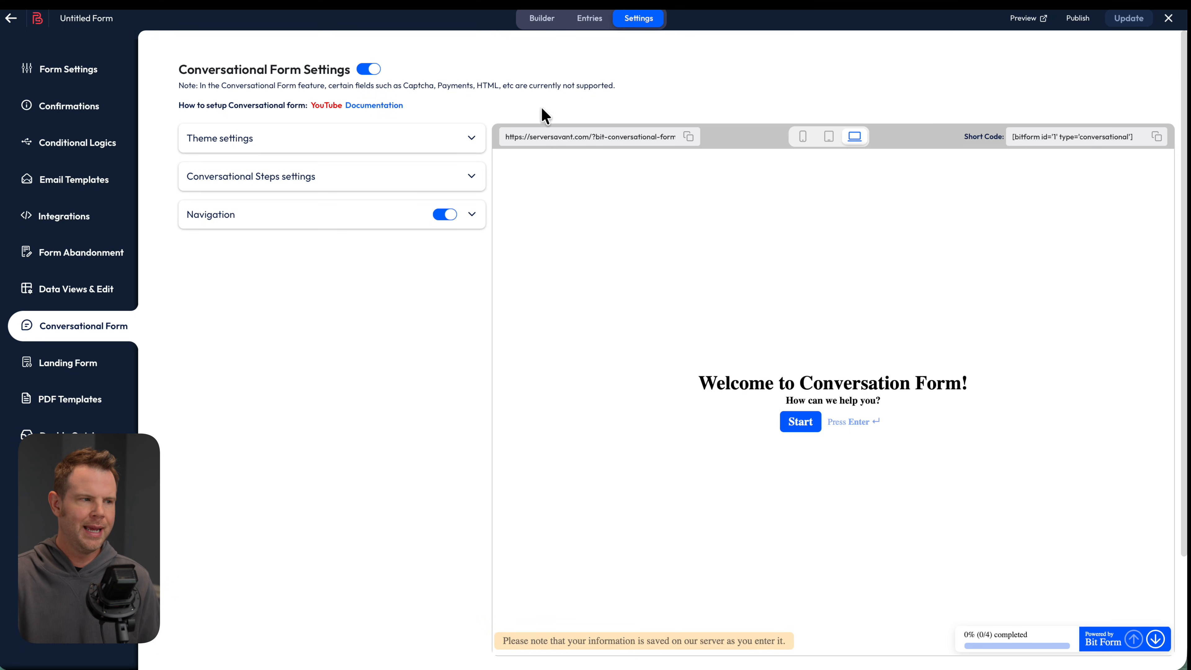
left_click(458, 141)
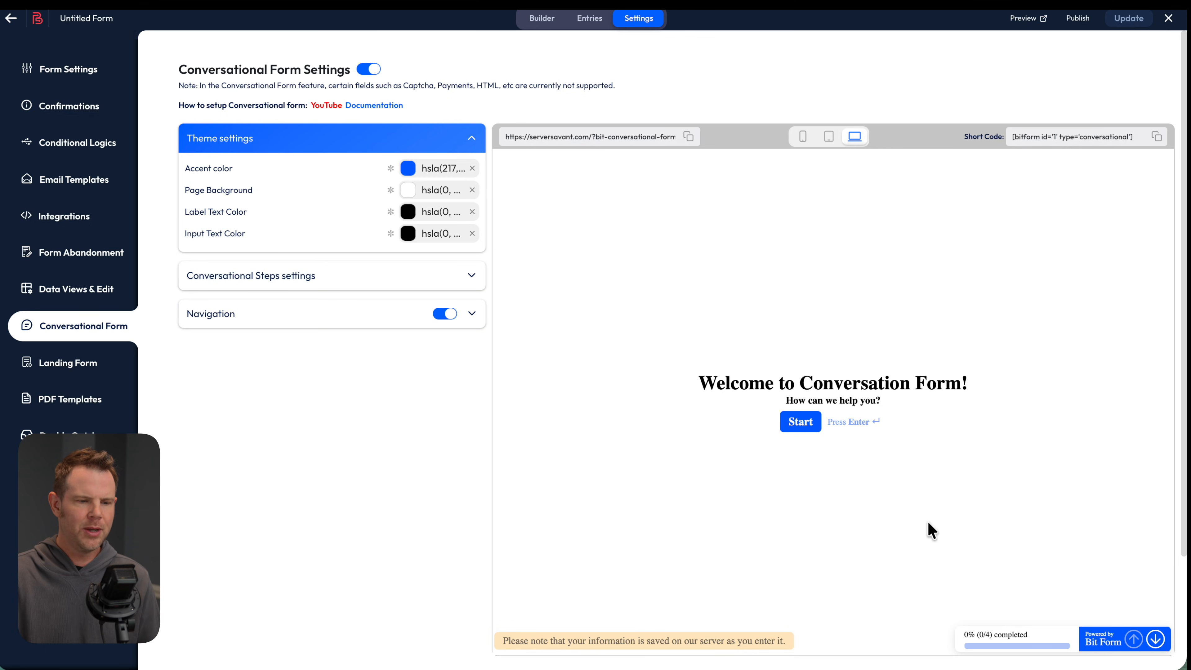
Start the conversational preview, enter a first name, last name and email, then answer 'This is a good looking form.'
scroll(892, 551, "down", 1)
left_click(802, 385)
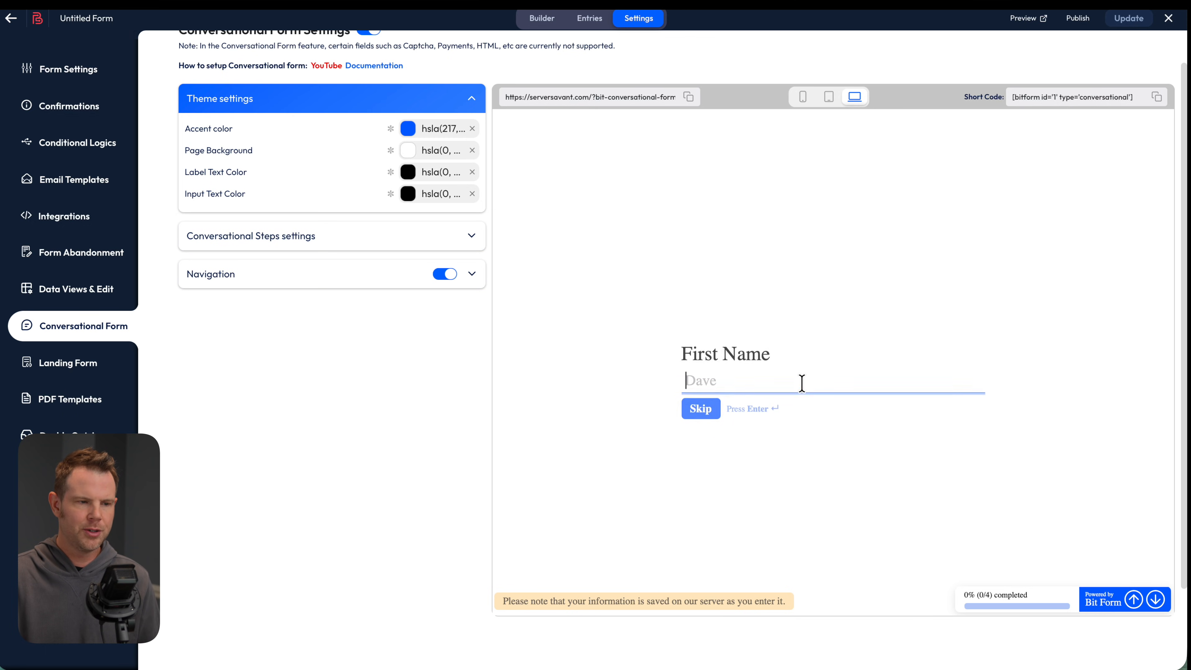
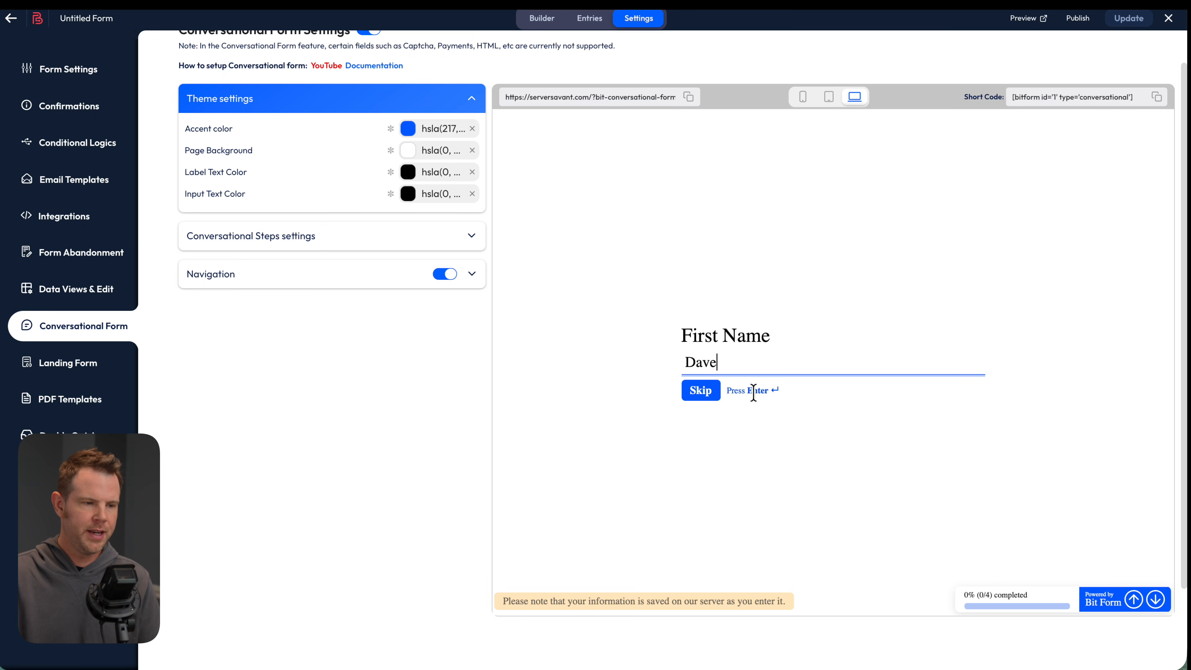
key("Return")
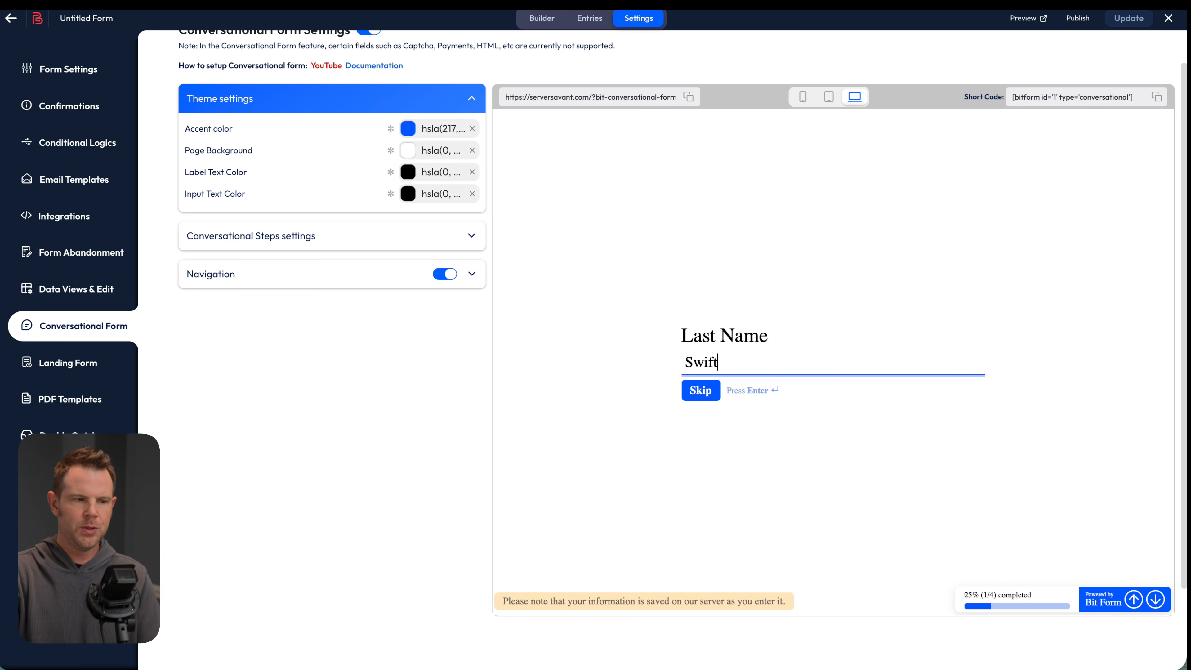
key("Return")
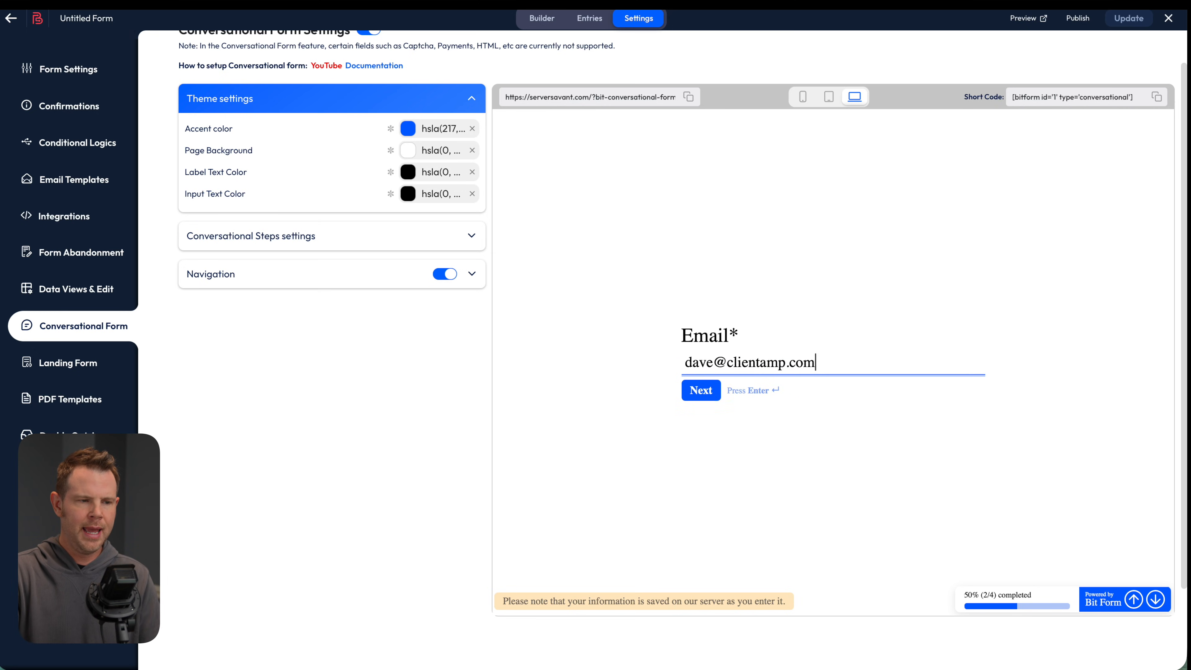
key("Return")
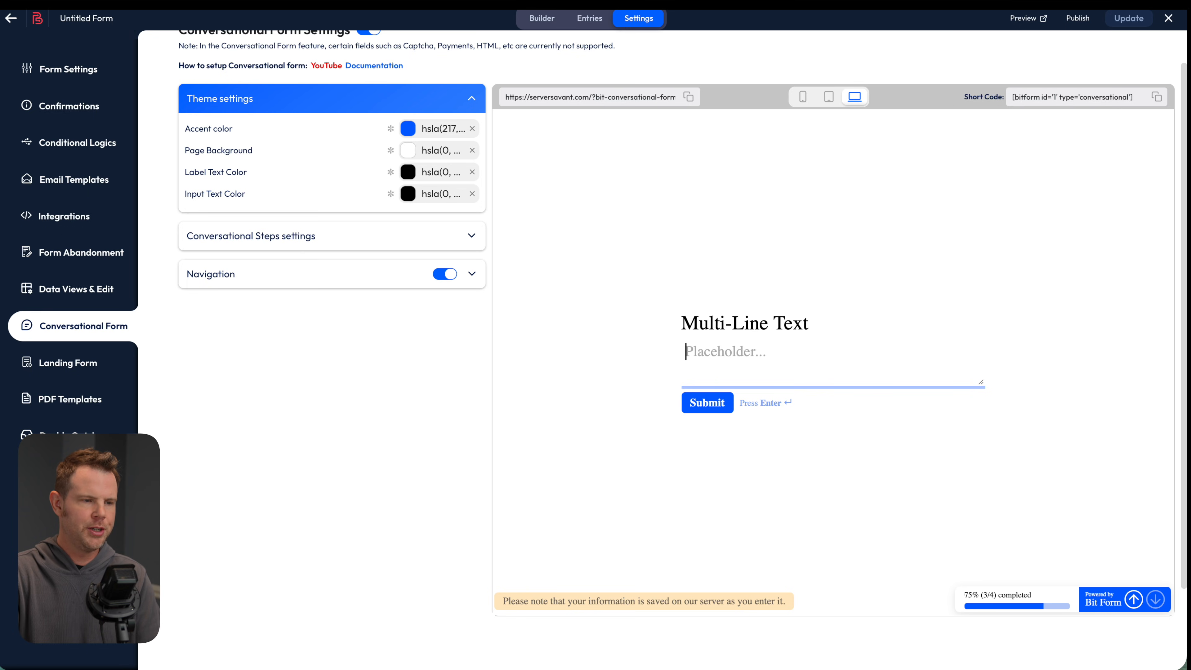
type("This is a good looking form.")
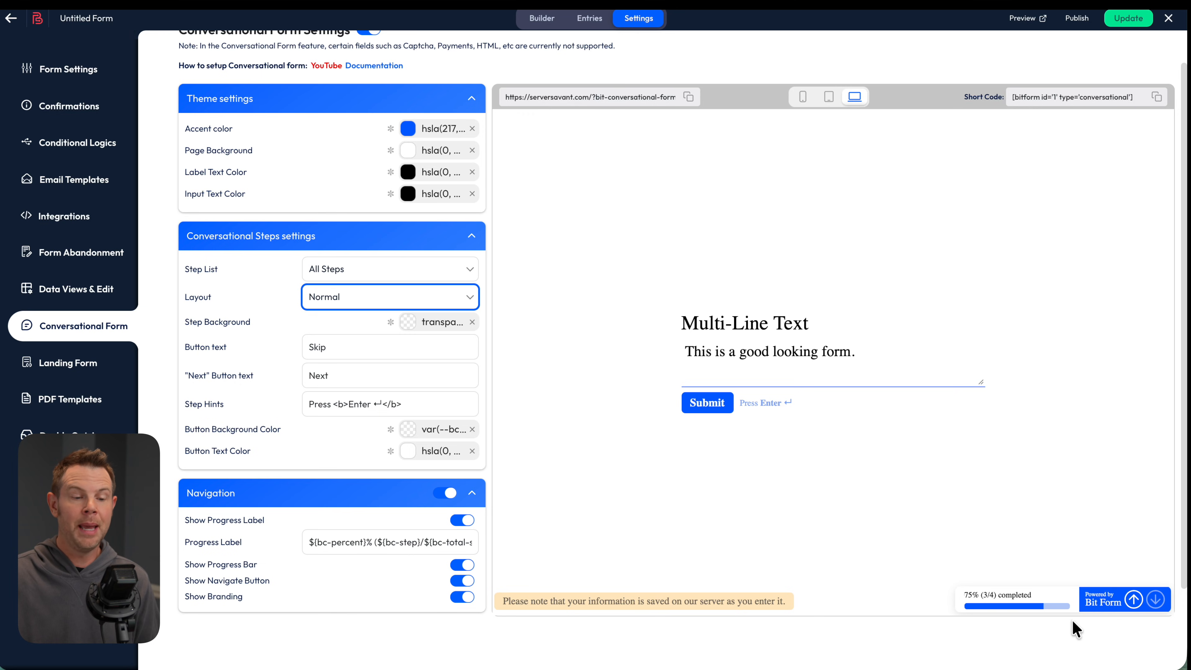
Turn off branding, change the accent colour to red, save both, and copy the form's link
left_click(455, 597)
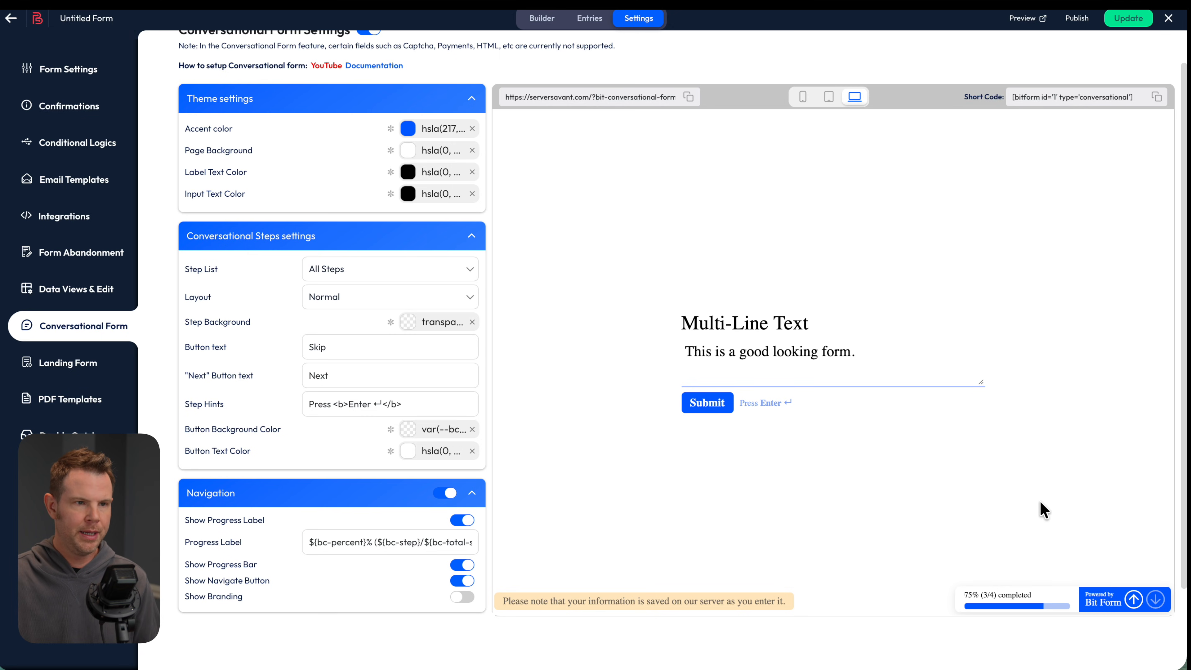
left_click(1128, 19)
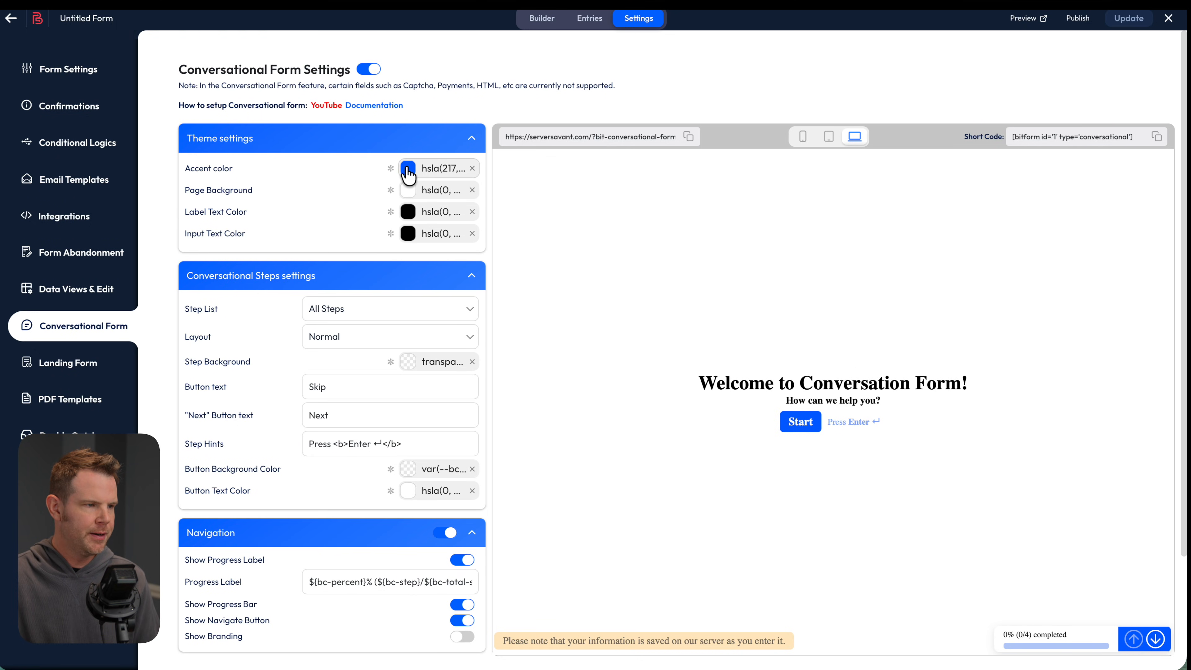
left_click(406, 169)
left_click_drag(451, 279, 497, 262)
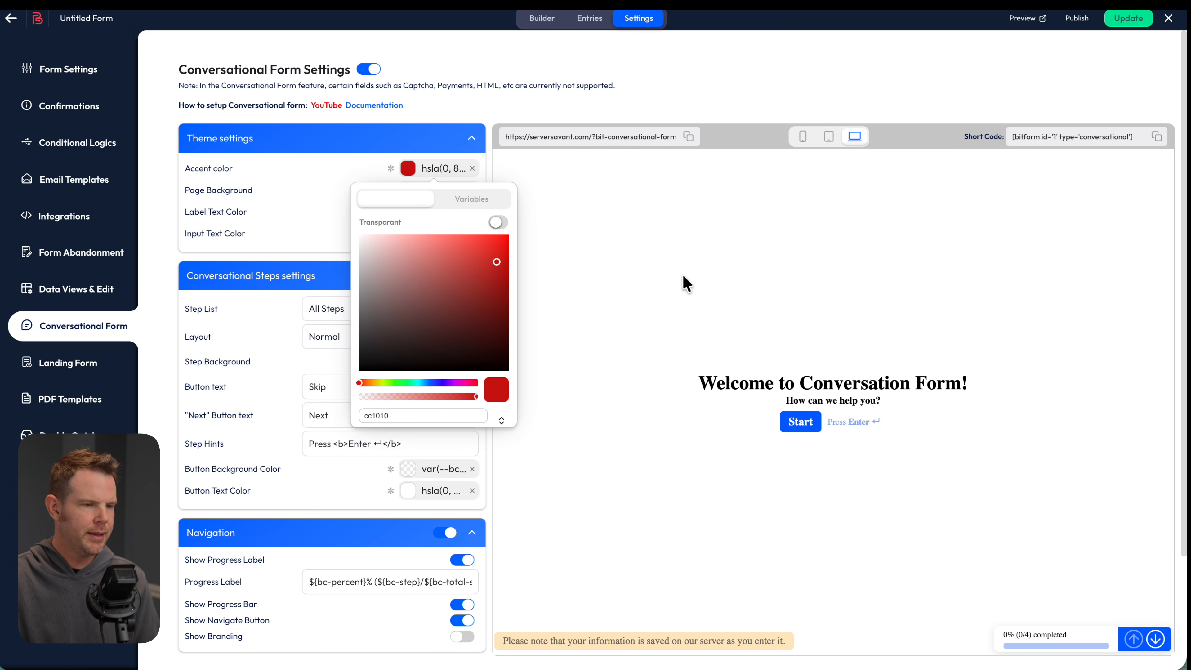
left_click(1128, 19)
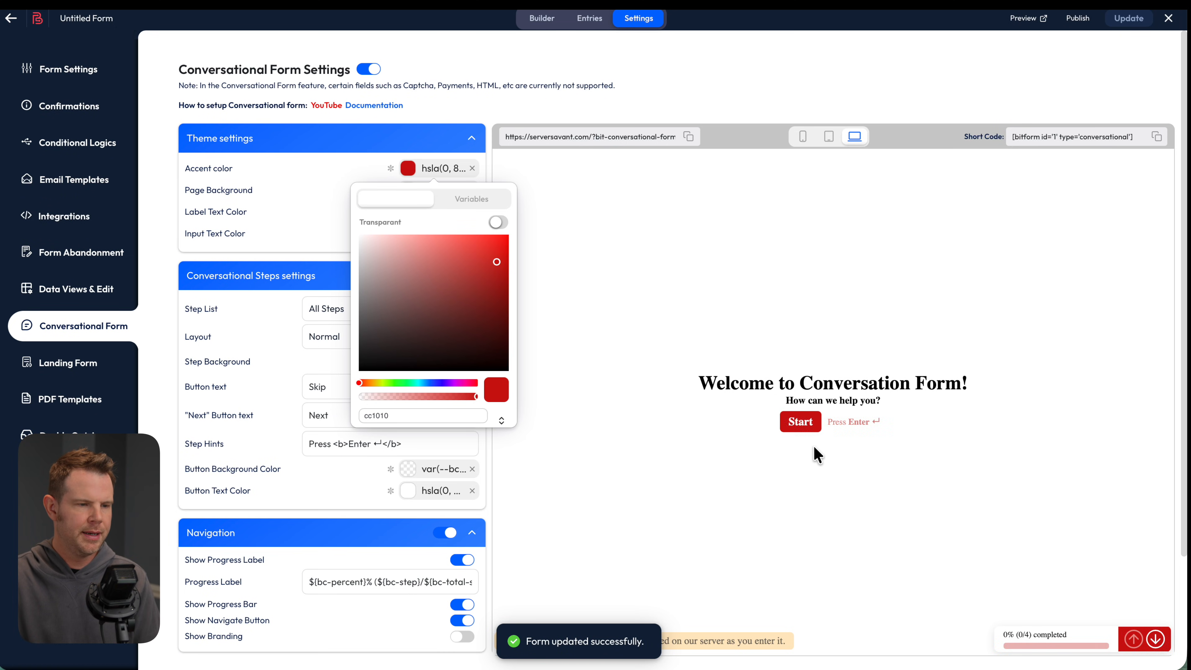
left_click(802, 443)
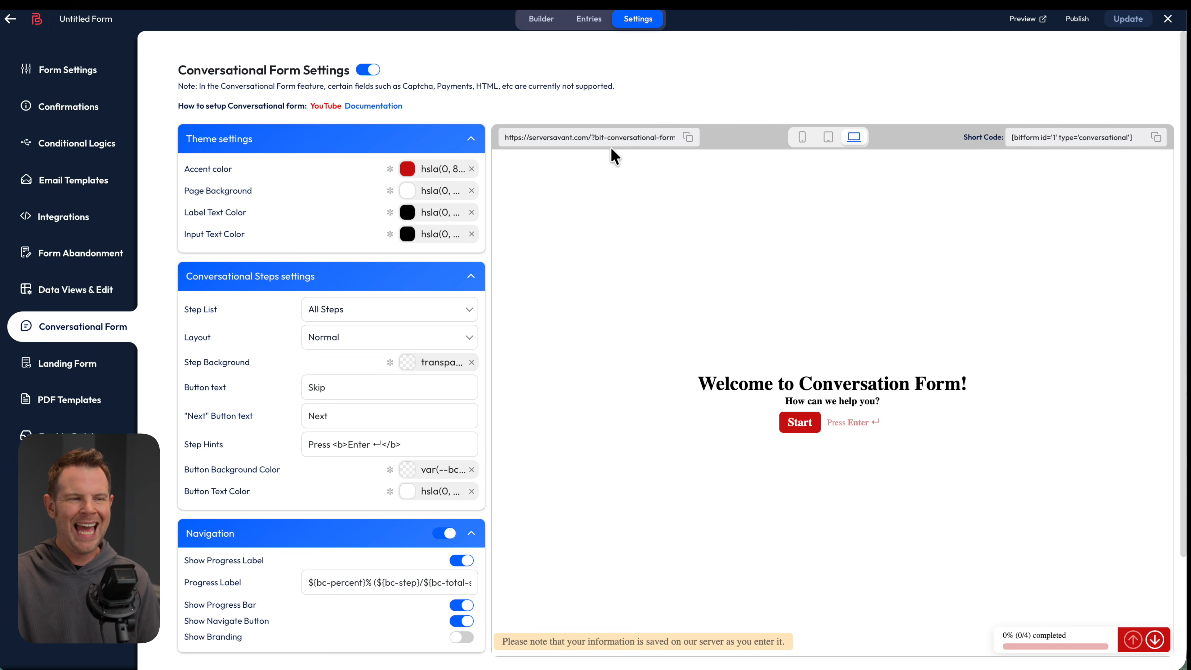
left_click(688, 137)
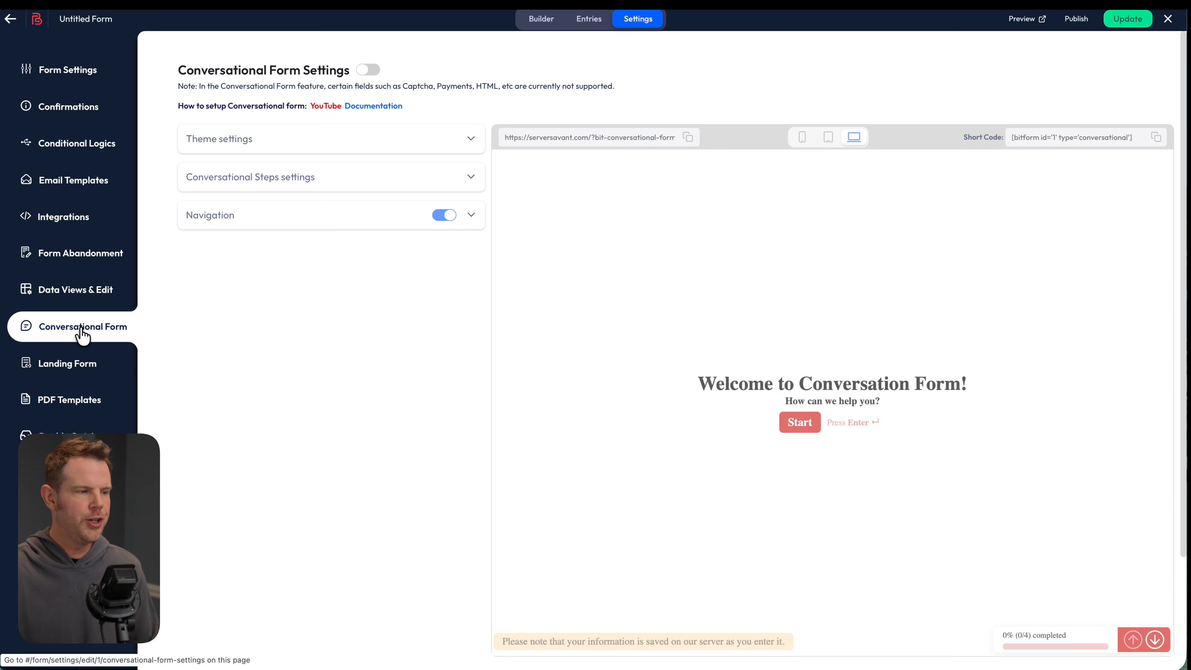
Enable the Landing Page toggle in the form's Landing Form settings
left_click(47, 370)
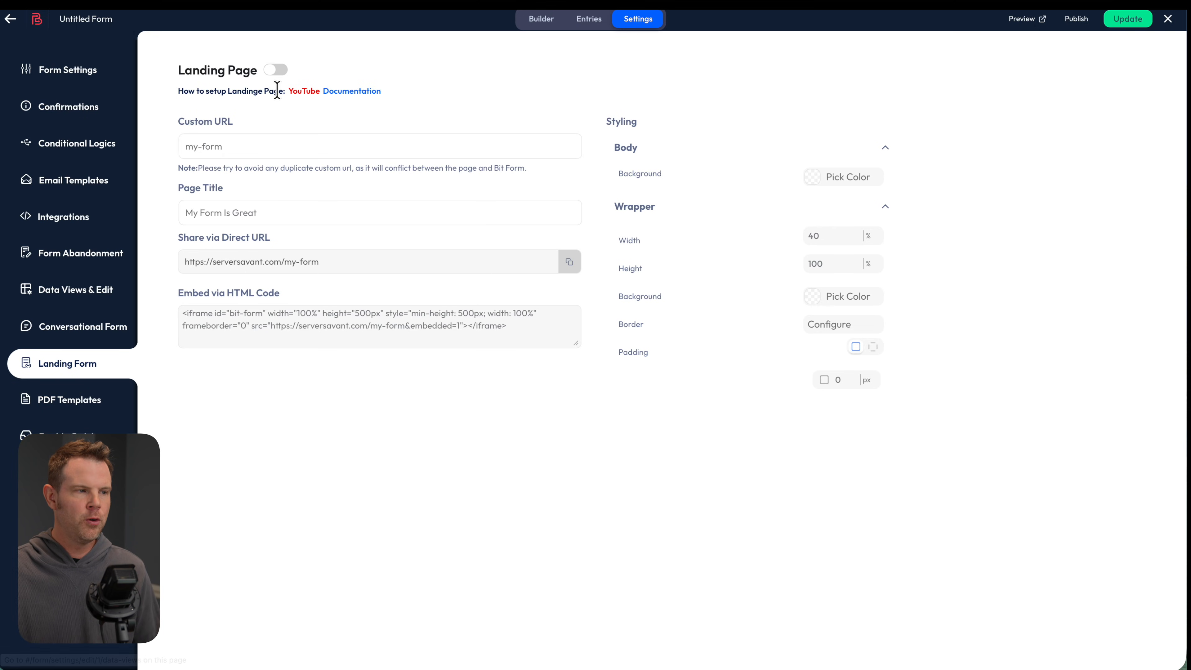
left_click(278, 70)
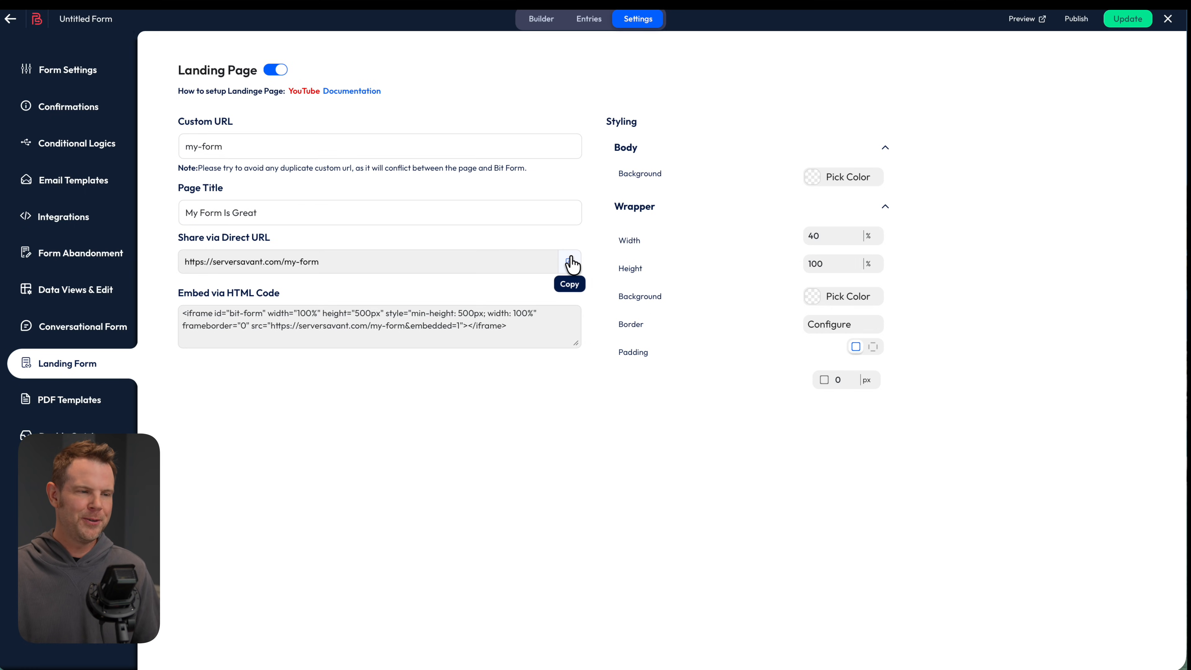
Copy the landing page's direct URL and try the standalone form's Last Name field
left_click(570, 261)
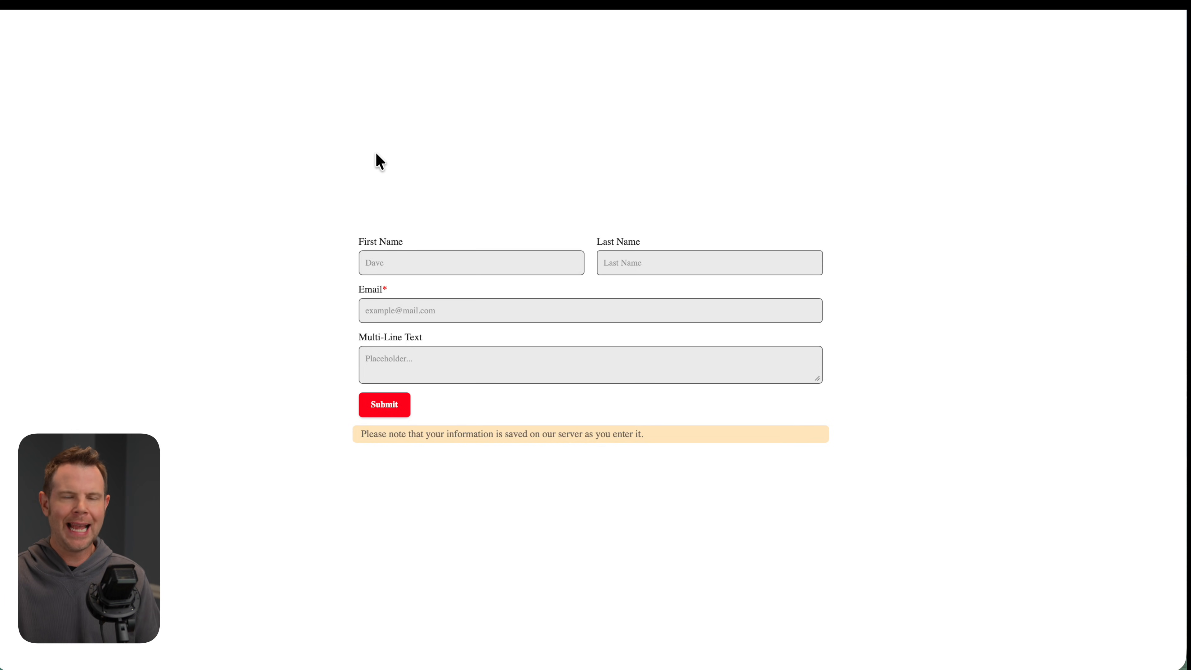
left_click(810, 254)
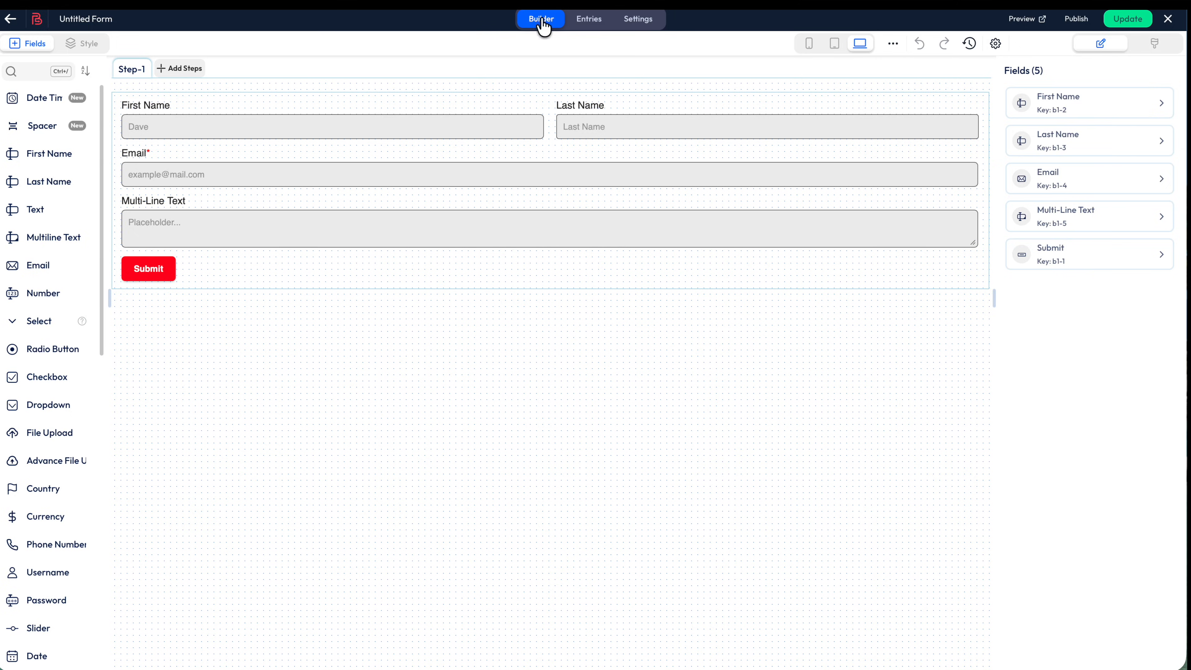
Add a title block at the top of the form and change its layout direction
scroll(48, 489, "down", 10)
left_click_drag(45, 469, 420, 123)
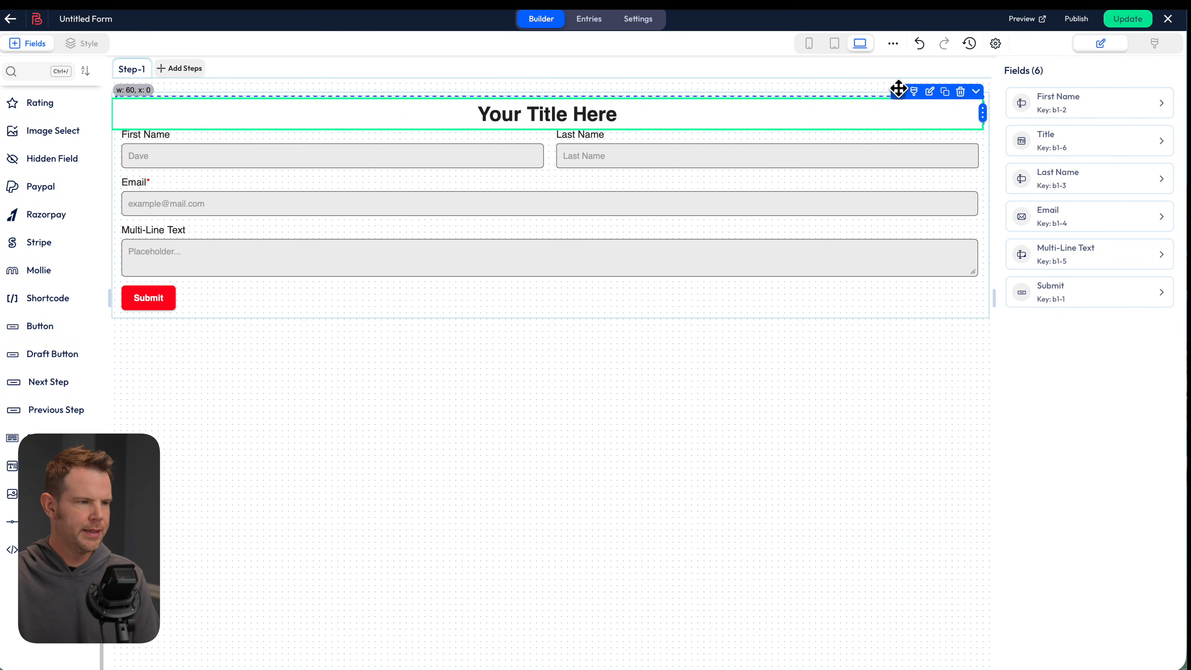
left_click(867, 100)
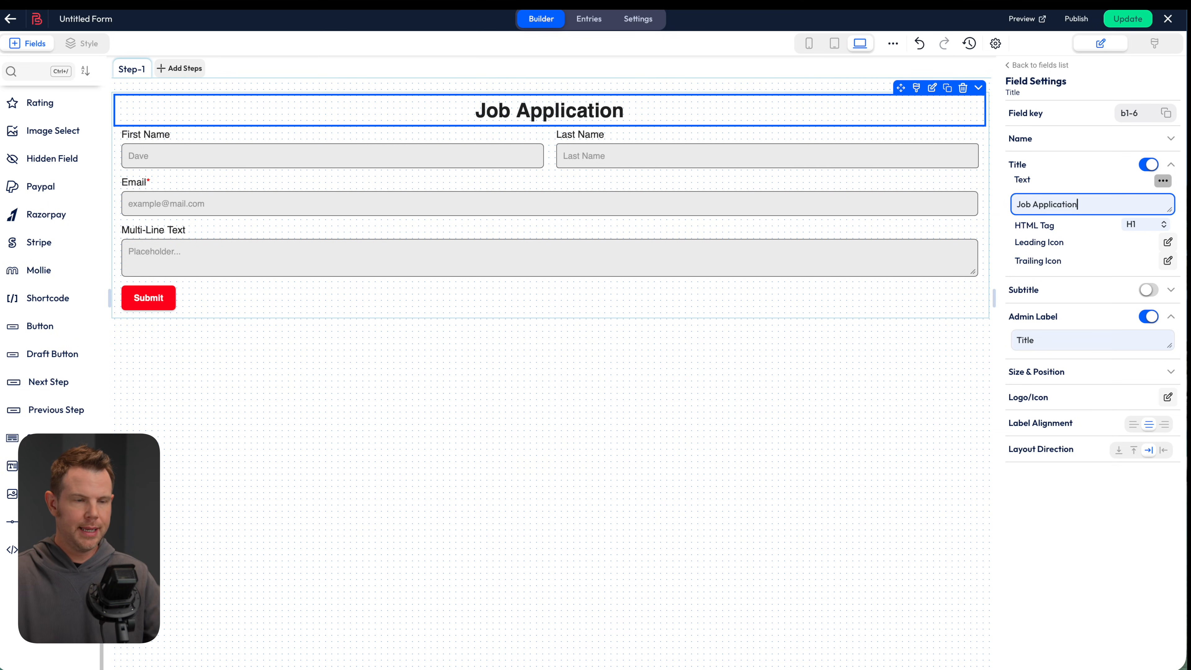
left_click(1119, 450)
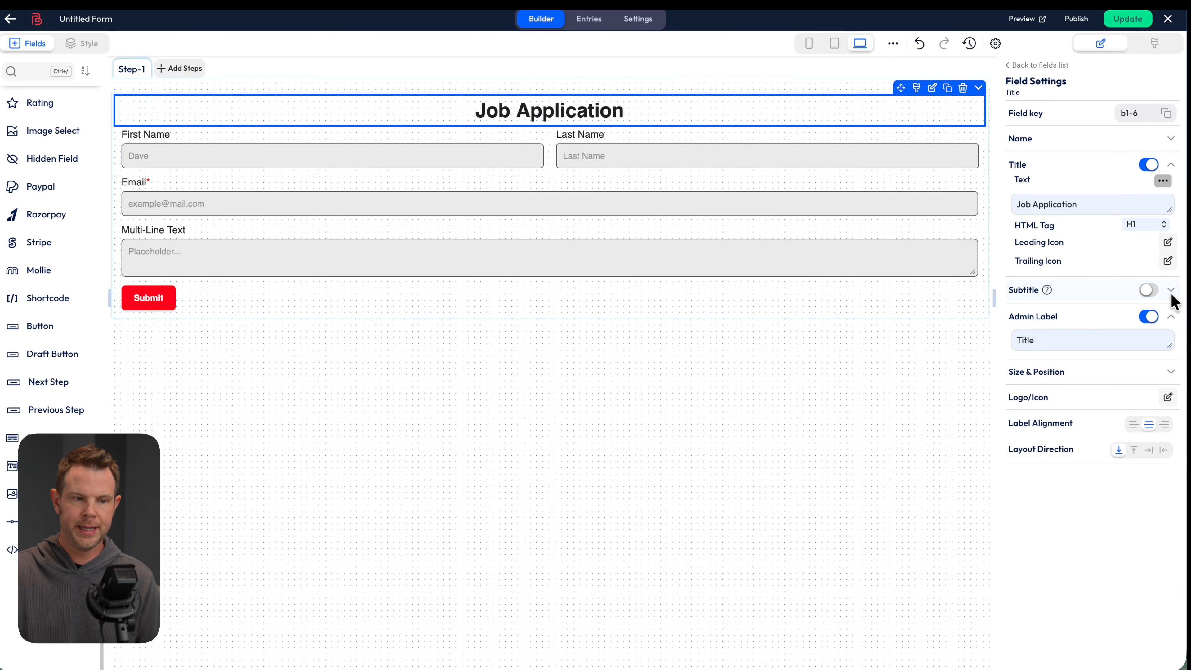
Add the subtitle 'This is my subtitle.' aligned left, then drop a second title block below
left_click(1148, 290)
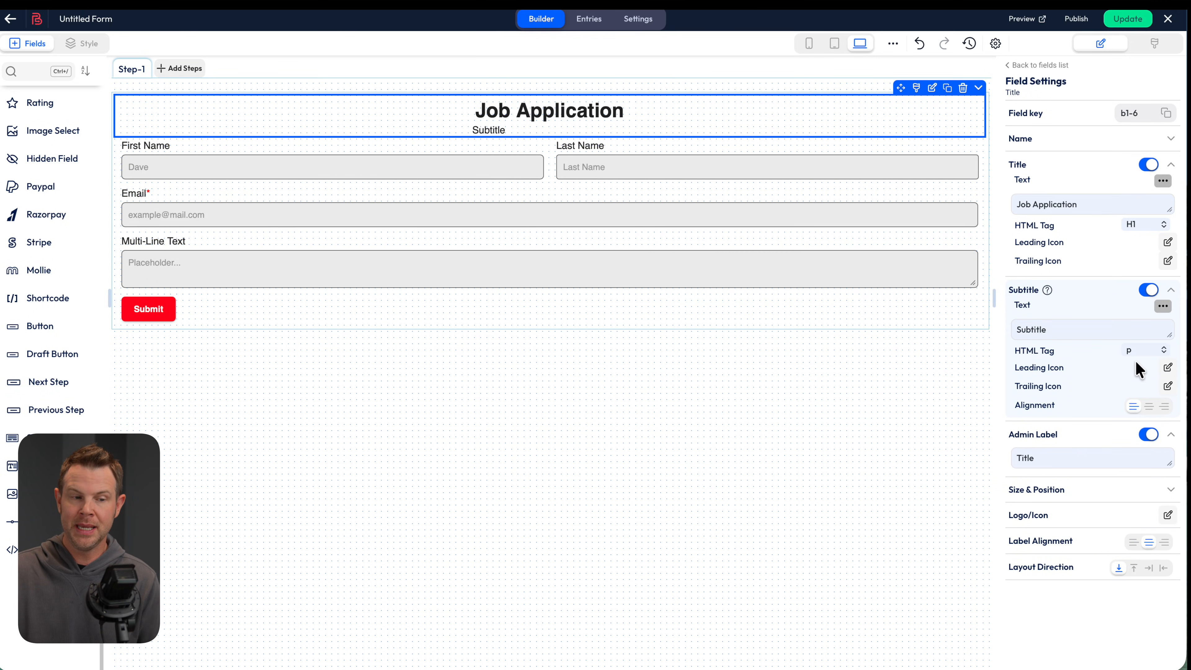
double_click(1024, 328)
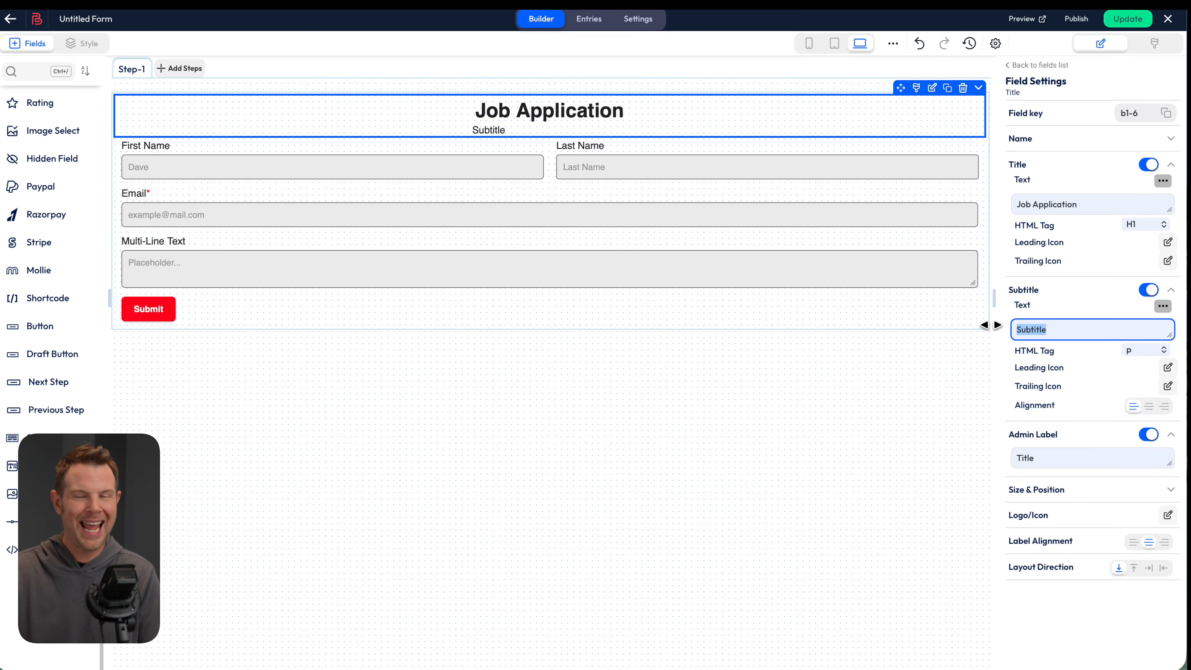
key("ctrl+v")
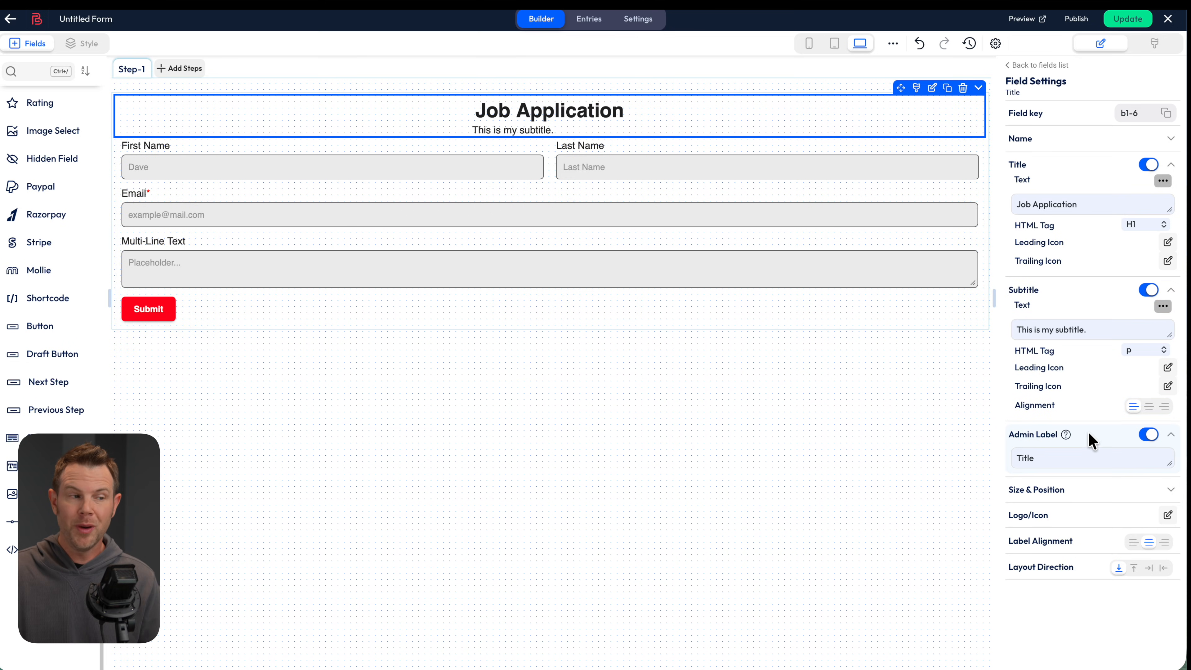
left_click(1149, 406)
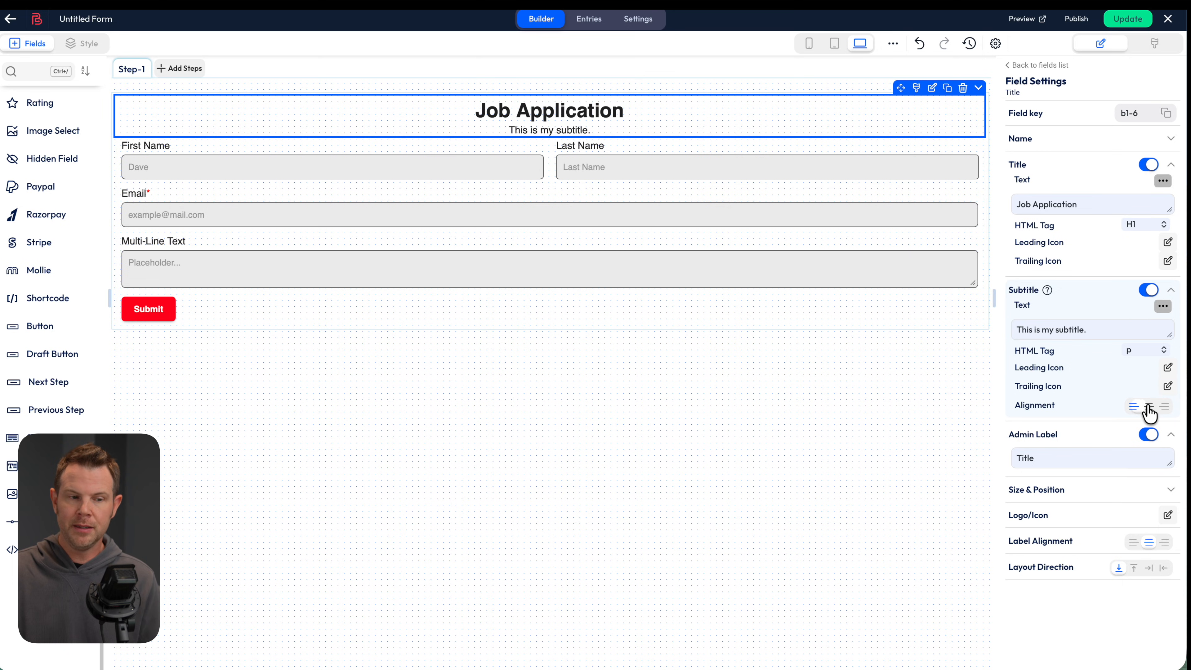
left_click(1165, 406)
left_click(1134, 406)
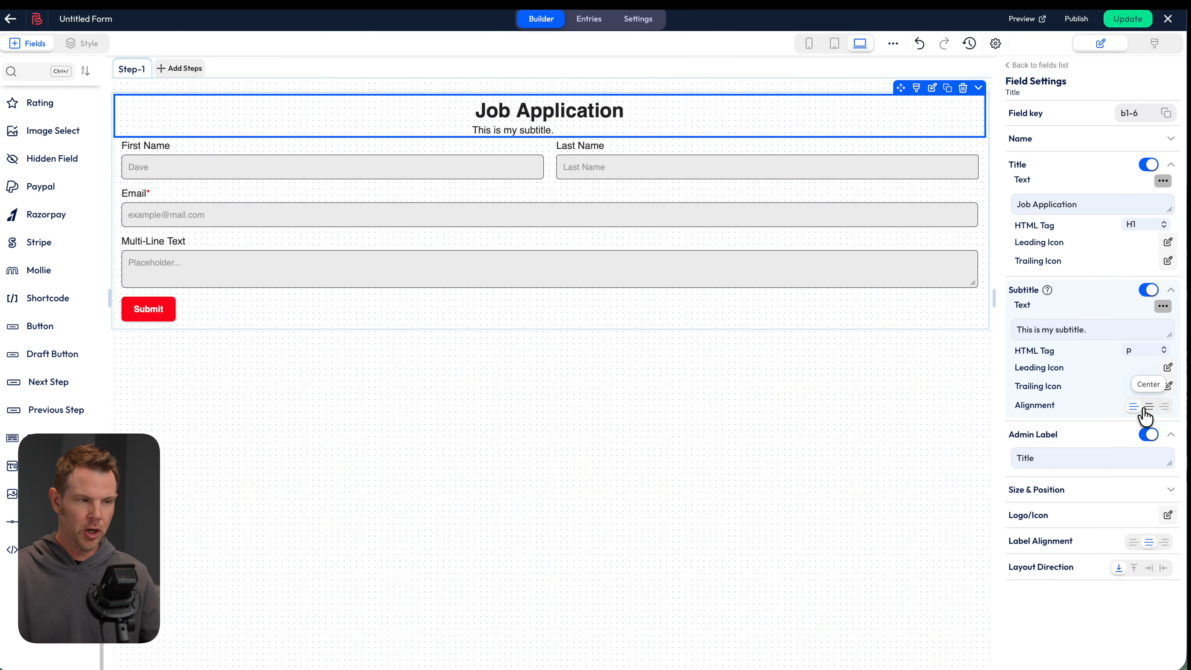
left_click_drag(48, 466, 539, 148)
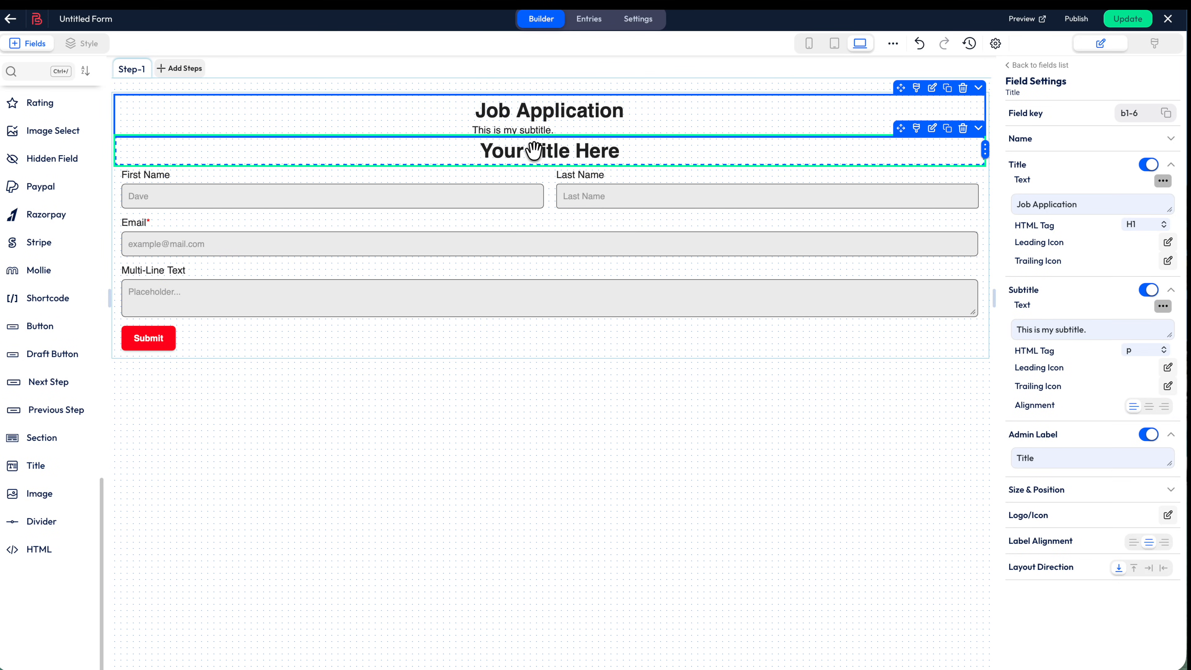
Switch off the heading's subtitle and set the second title's HTML tag to p
left_click(1146, 290)
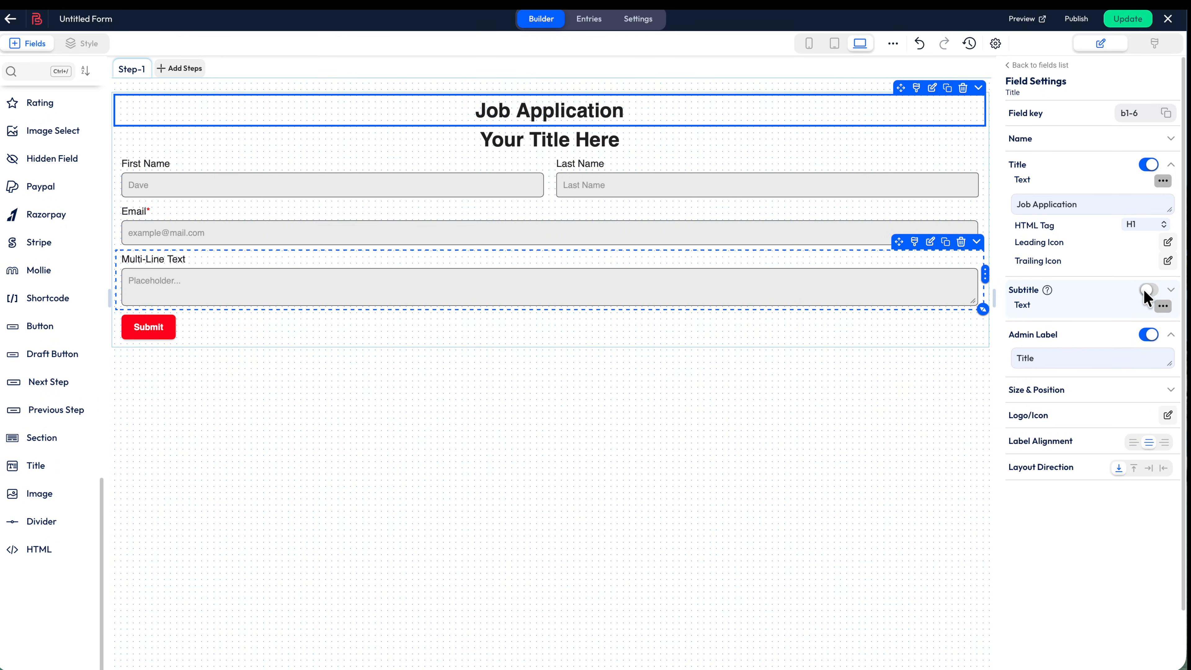
left_click(647, 141)
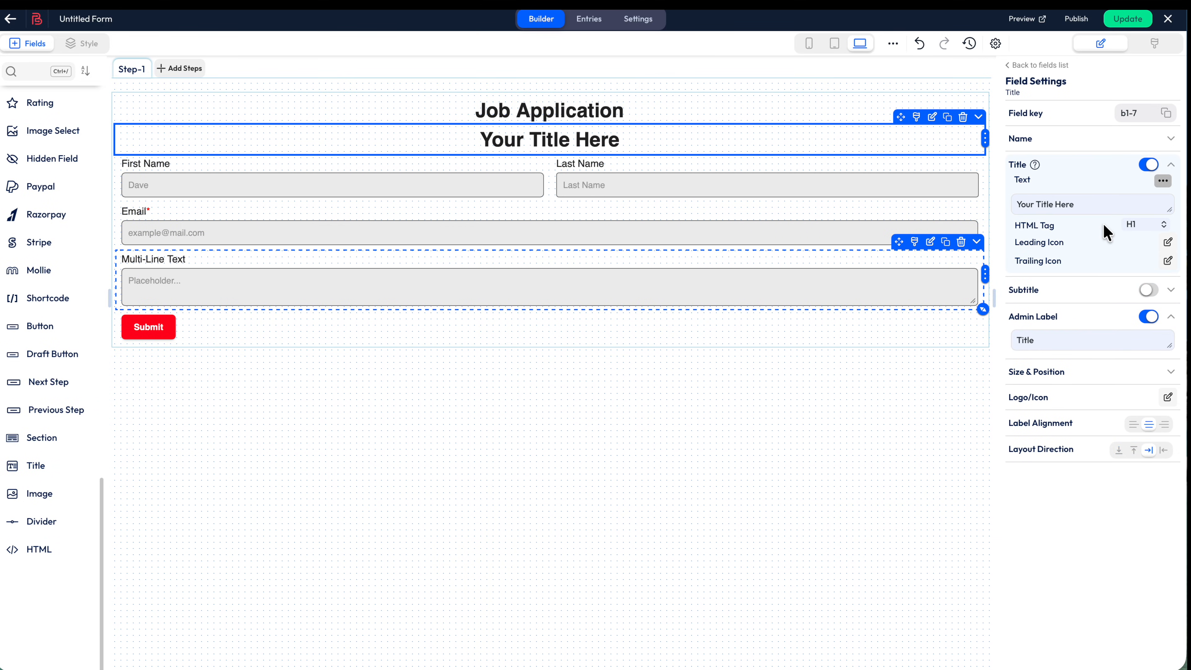
left_click(1144, 225)
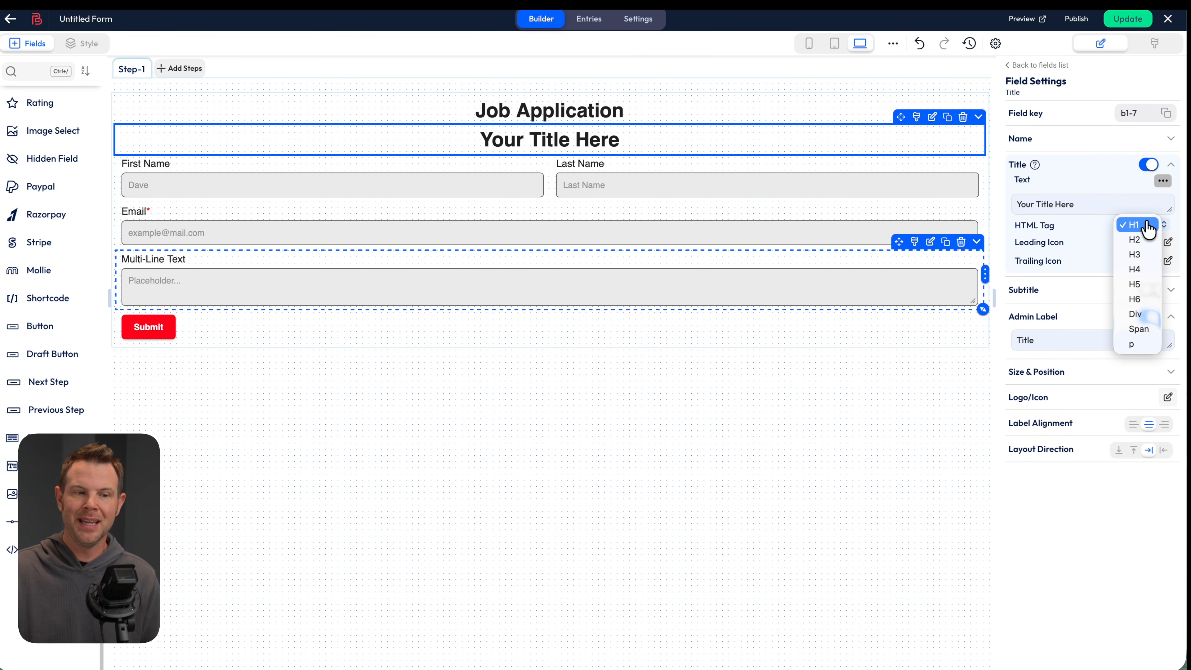
left_click(1146, 346)
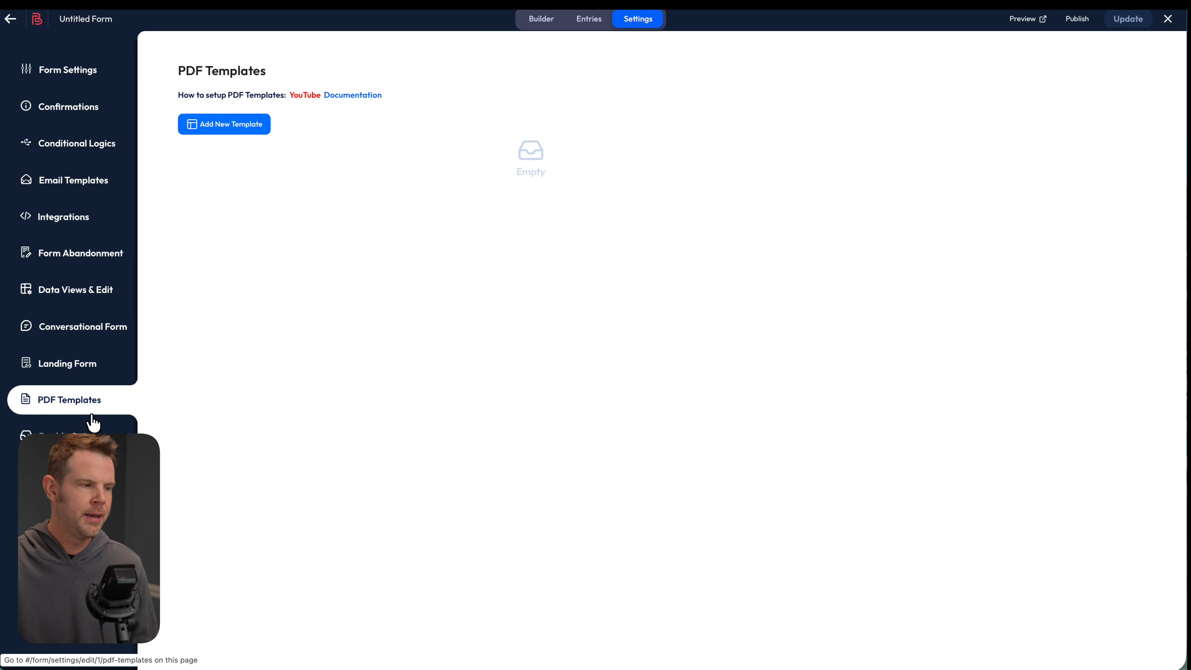
Create a new PDF template and add a blank line above ${bf_all_data} in its body
left_click(227, 127)
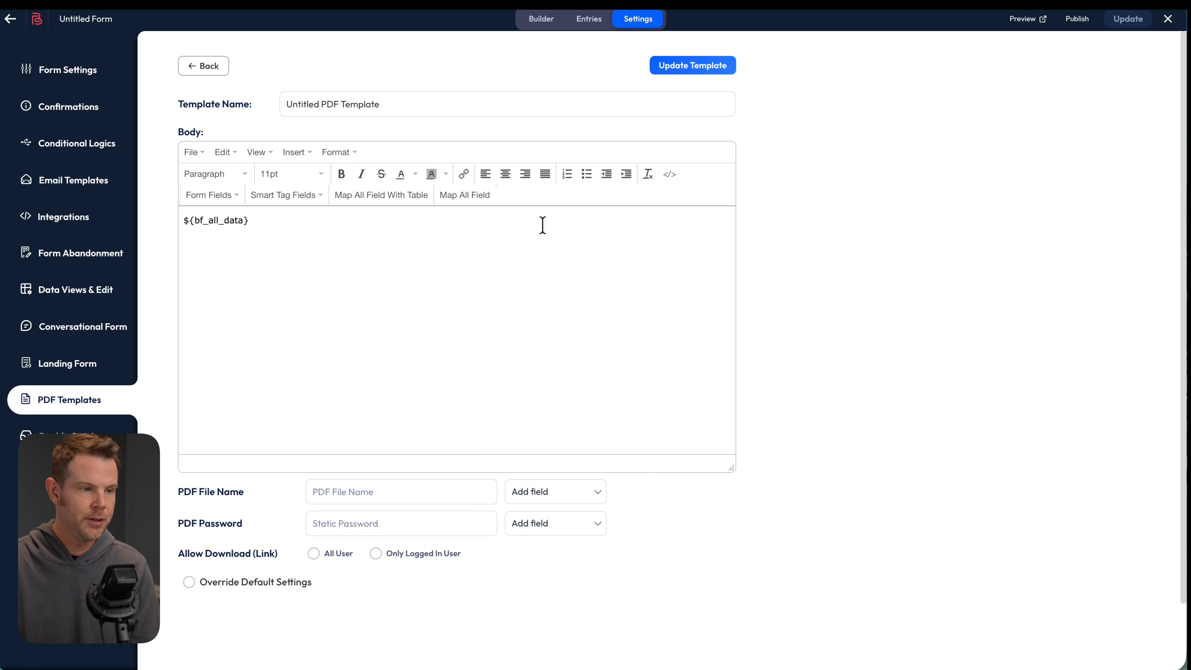
key("Return")
left_click(296, 154)
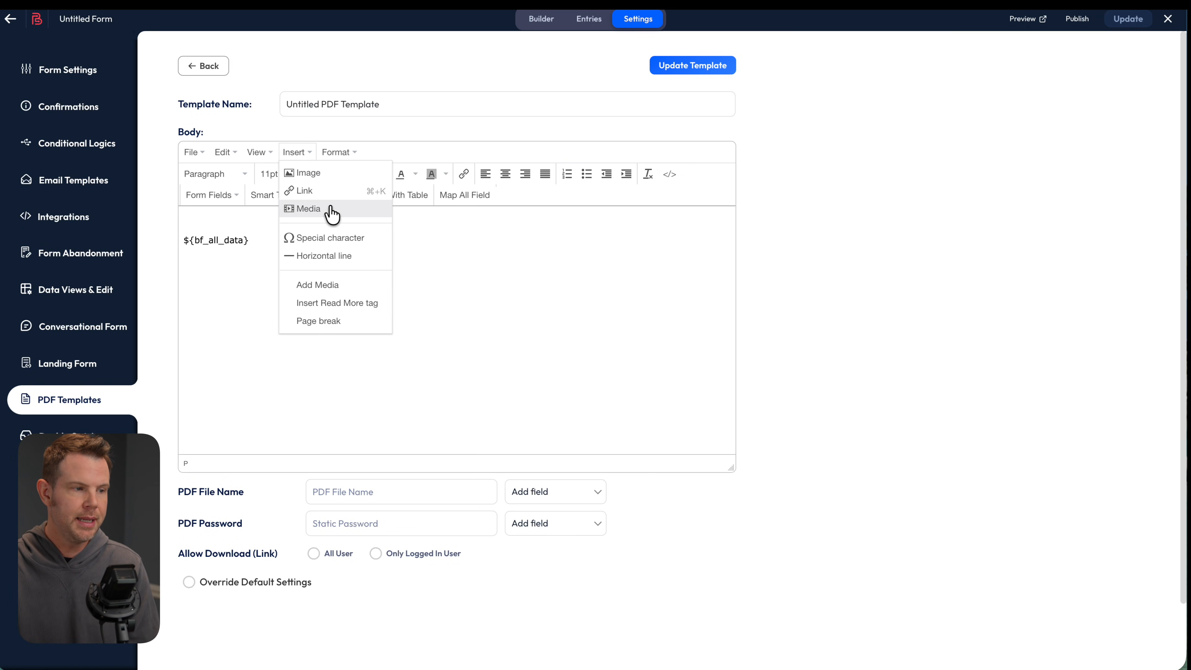
Insert the Server Savant logo above ${bf_all_data}, shrink it and centre it
left_click(352, 295)
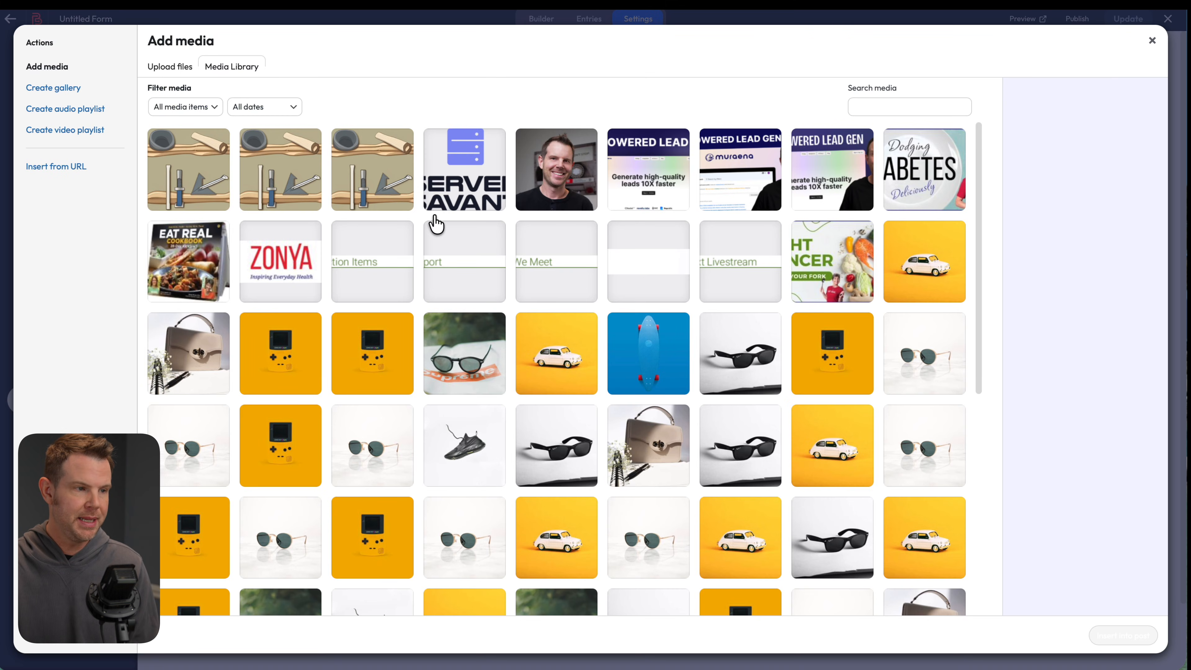
left_click(462, 180)
left_click(1135, 635)
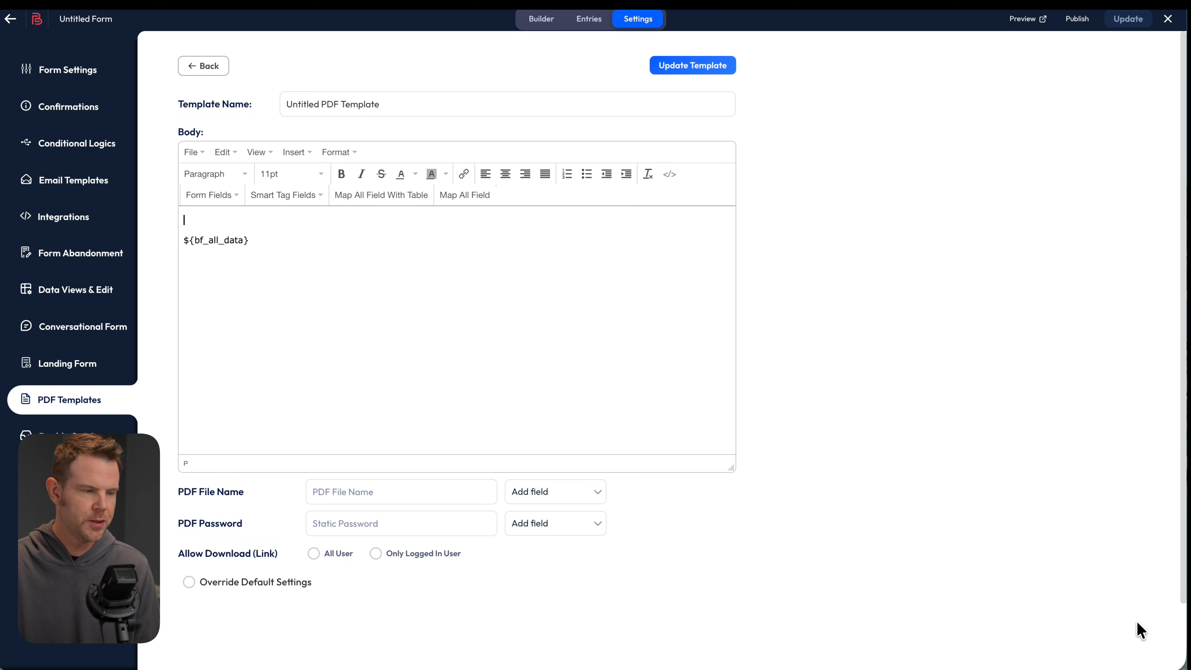
left_click(297, 333)
left_click_drag(372, 352, 324, 318)
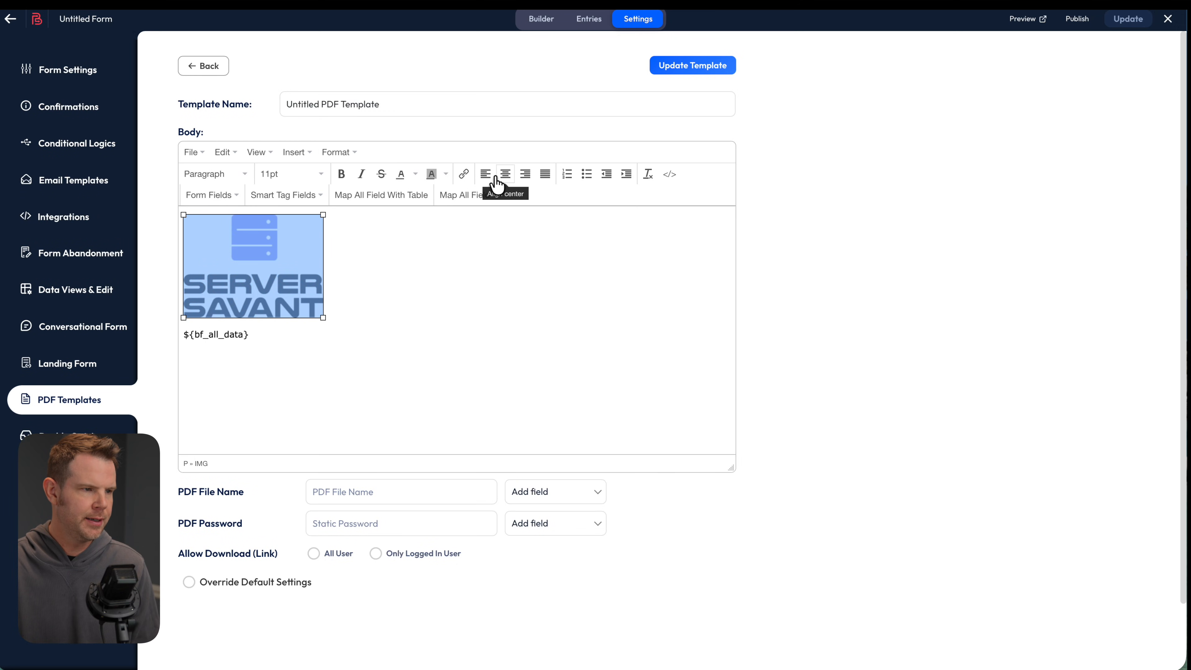
left_click(503, 177)
left_click(556, 302)
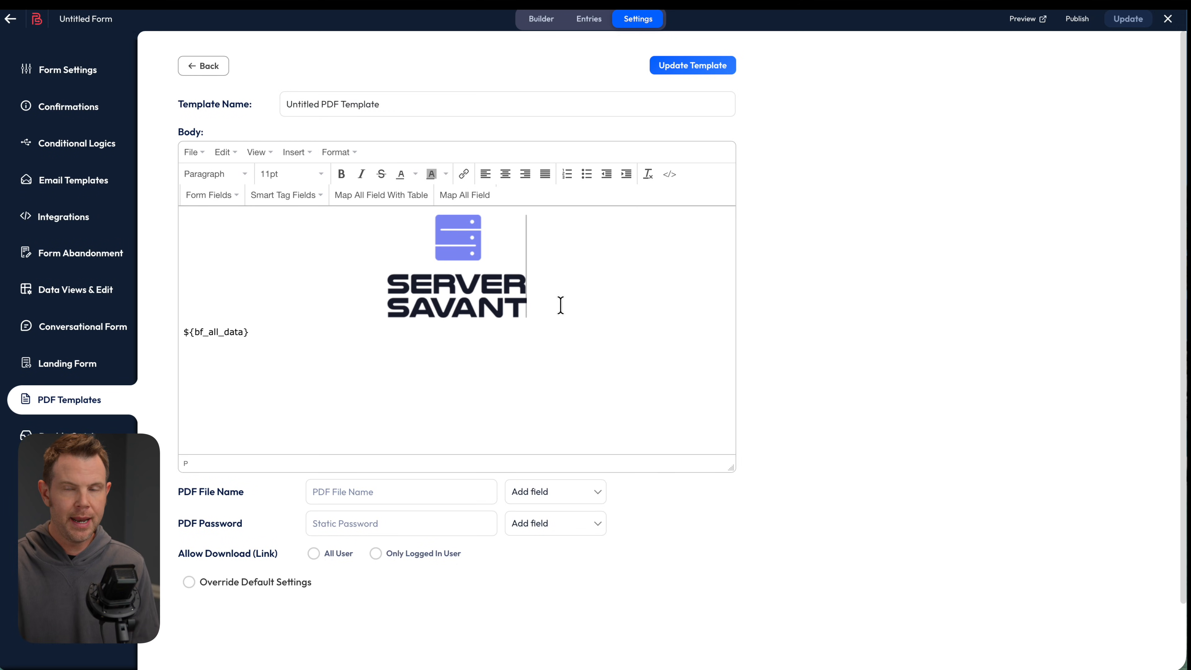
key("Return")
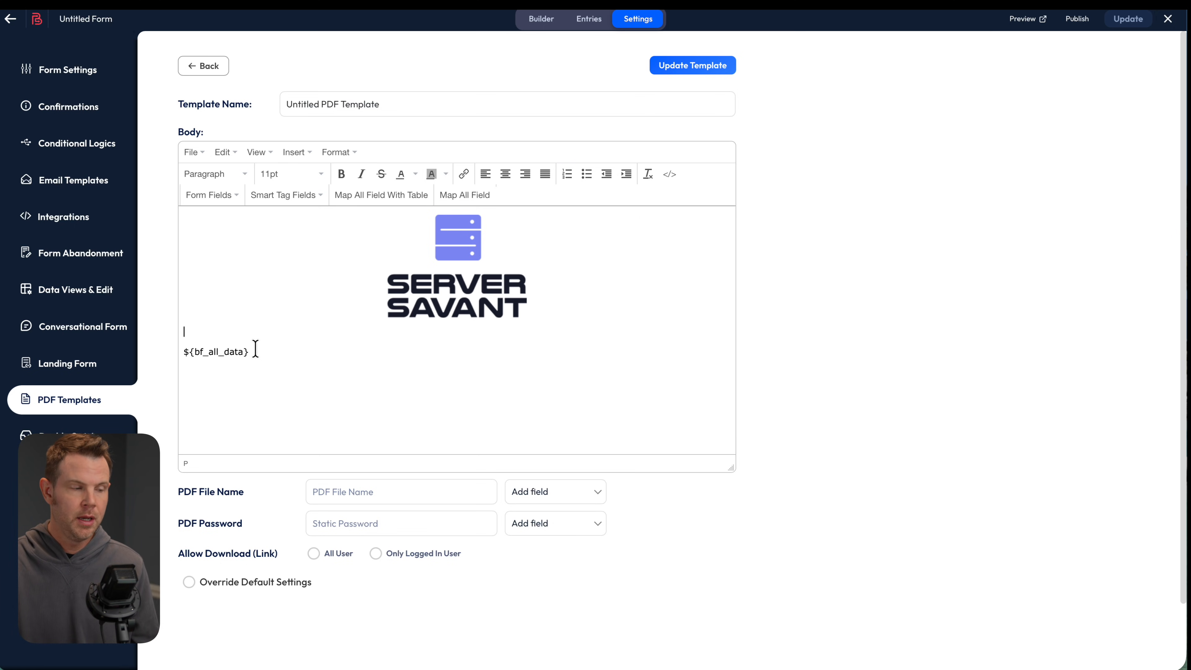
Keep ${bf_all_data}, save the template as 'My PDF Template', and go to Conditional Logics
left_click_drag(256, 347, 184, 350)
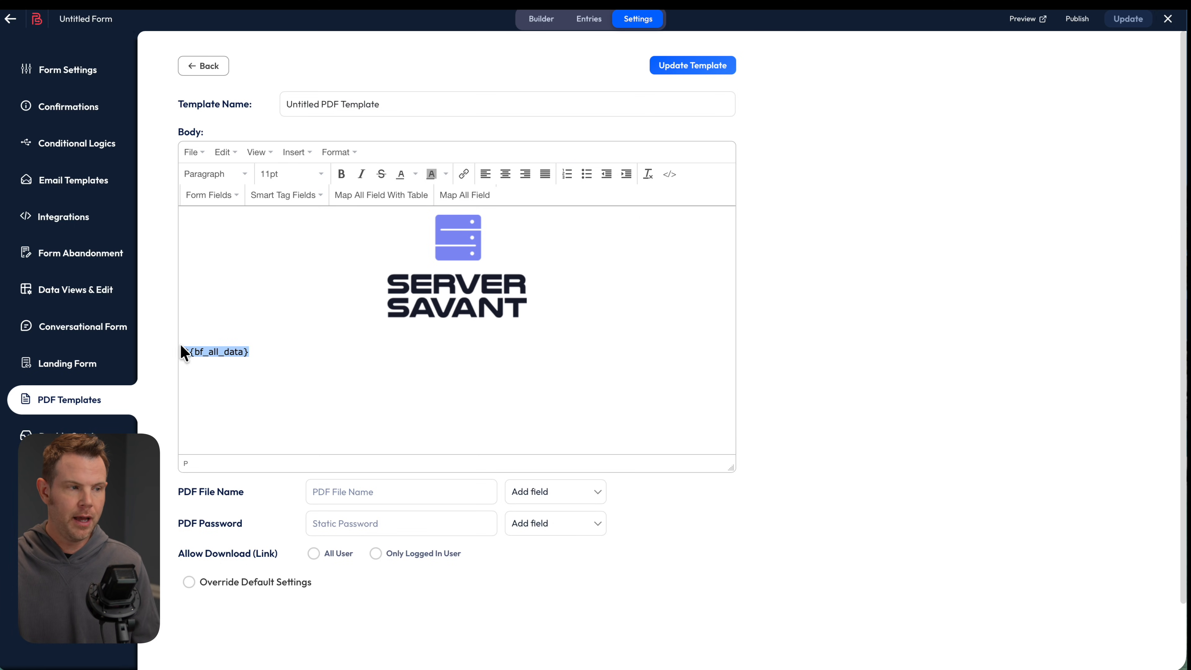
left_click(212, 200)
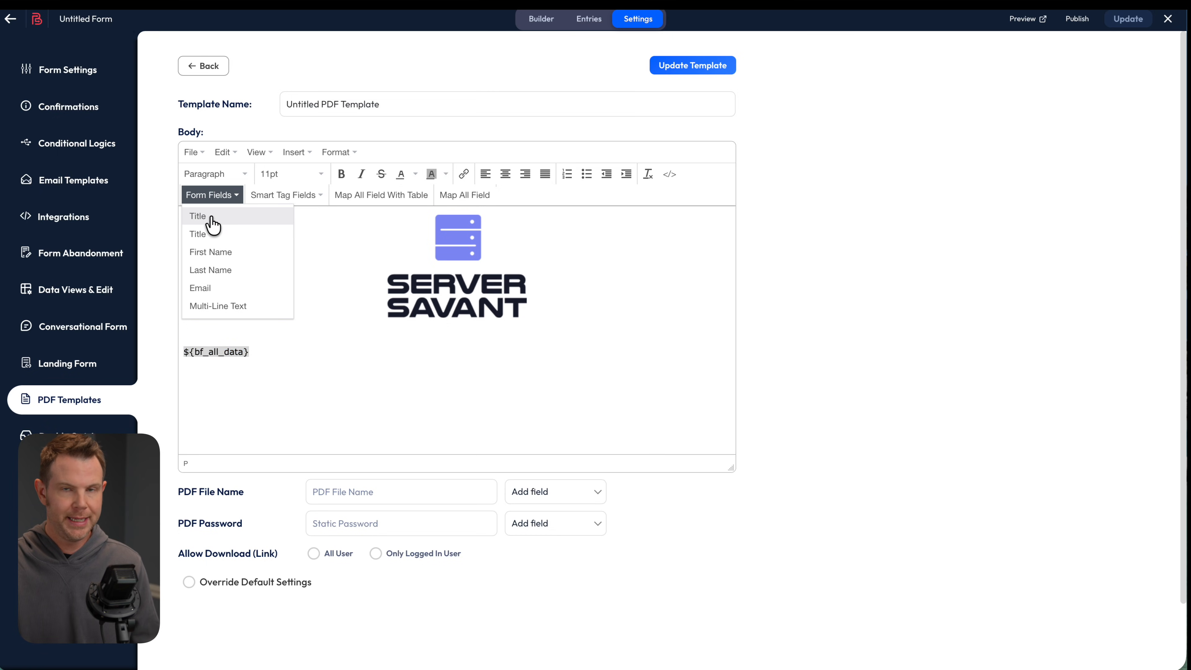
left_click(308, 339)
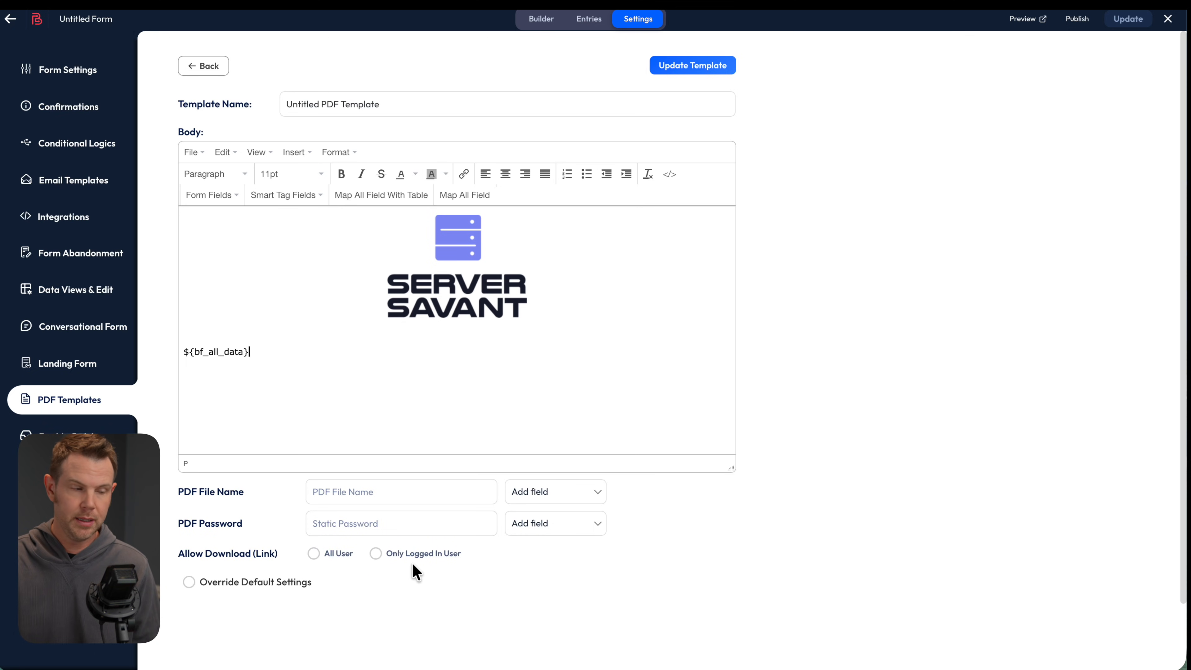
left_click(282, 97)
key("ctrl+a")
type("My PDF Template")
left_click(693, 65)
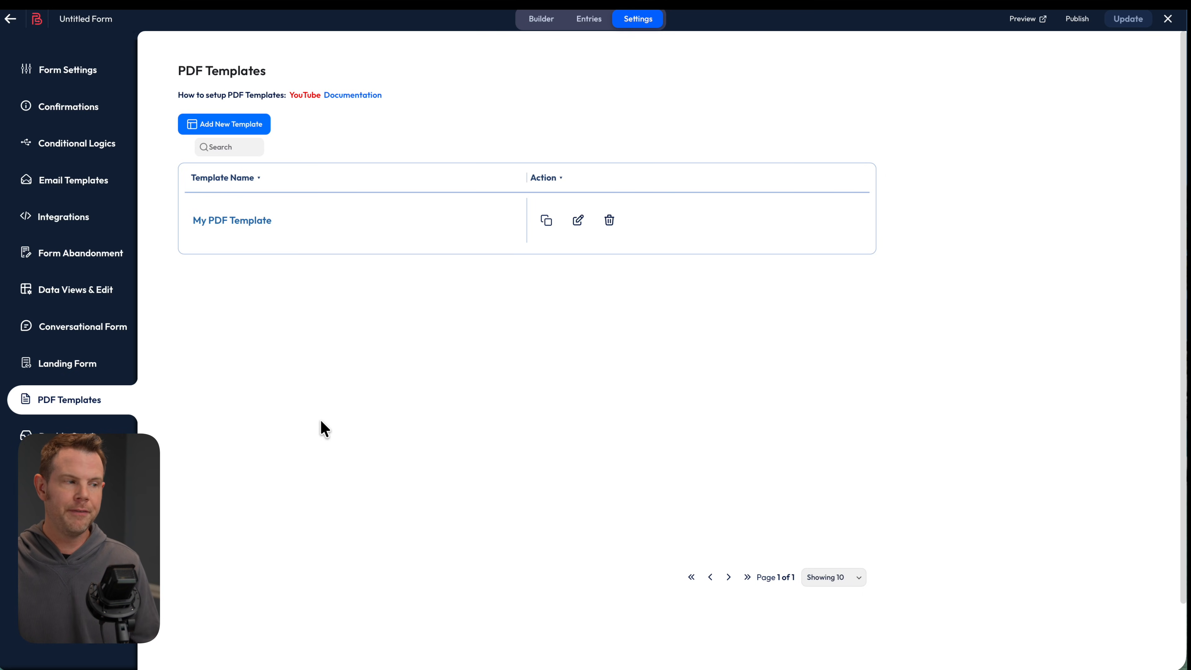
left_click(92, 185)
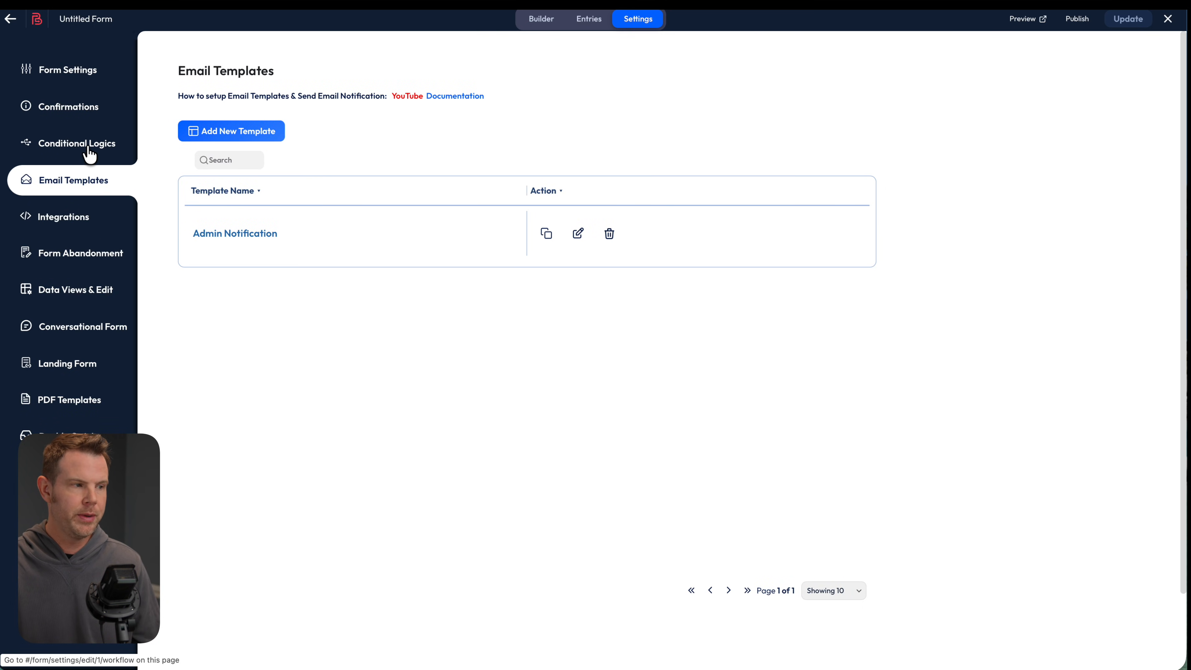
left_click(86, 153)
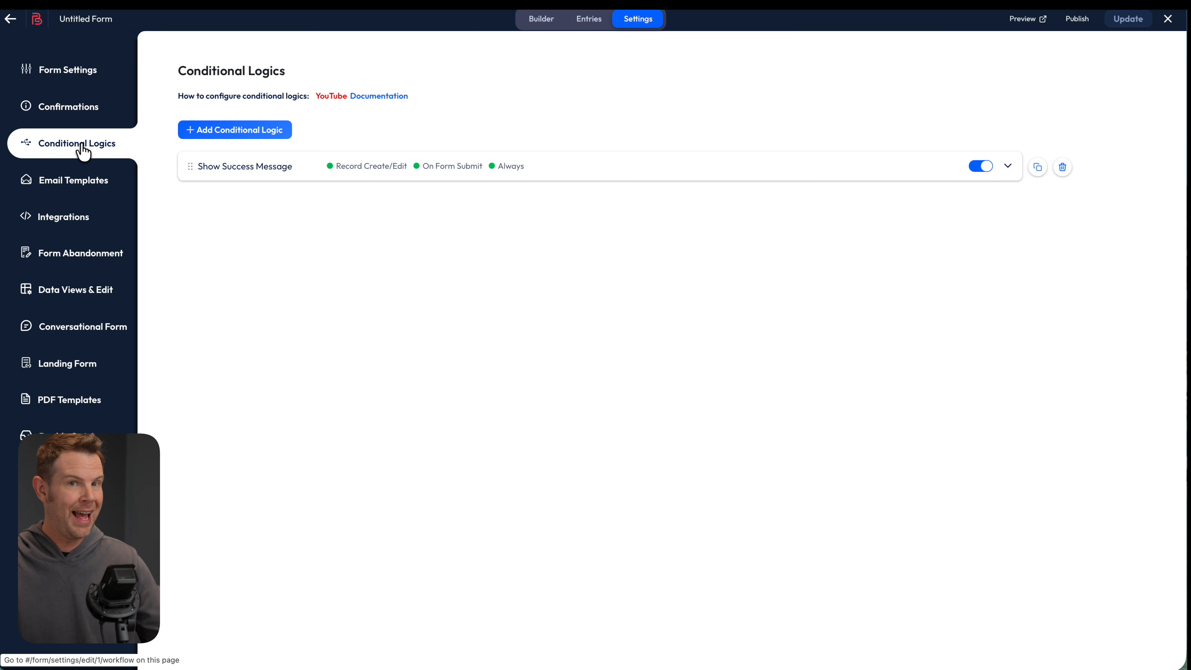
Add a conditional logic rule that runs only on form submit, always
left_click(257, 136)
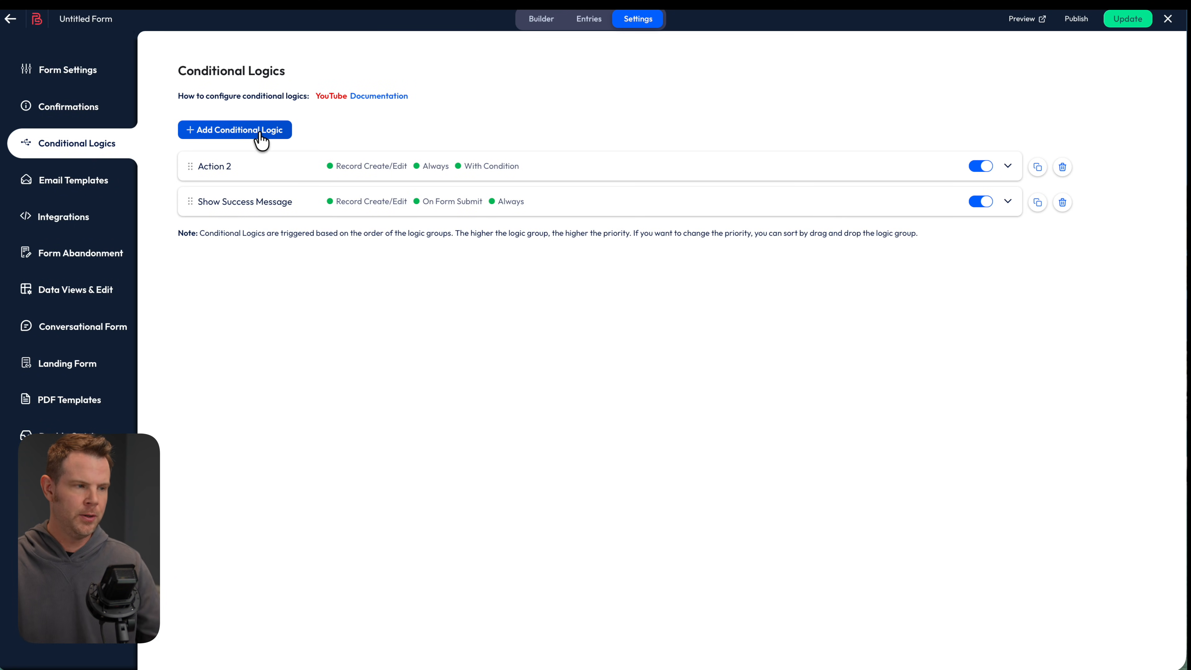
left_click(1008, 166)
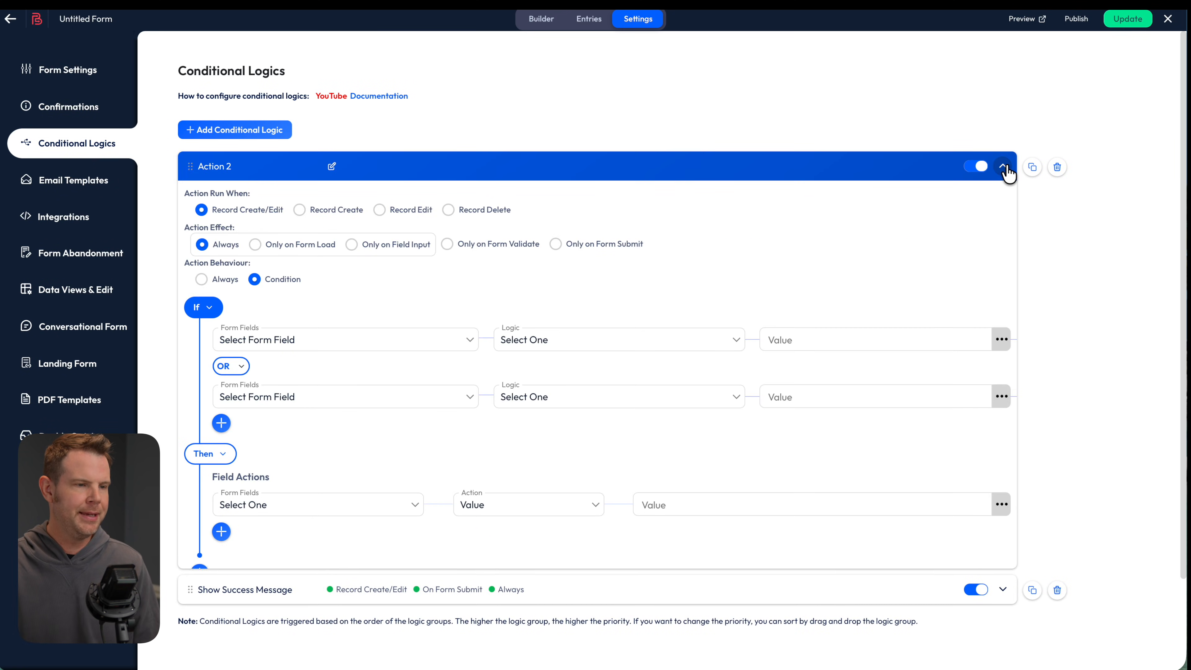
left_click(556, 244)
left_click(202, 279)
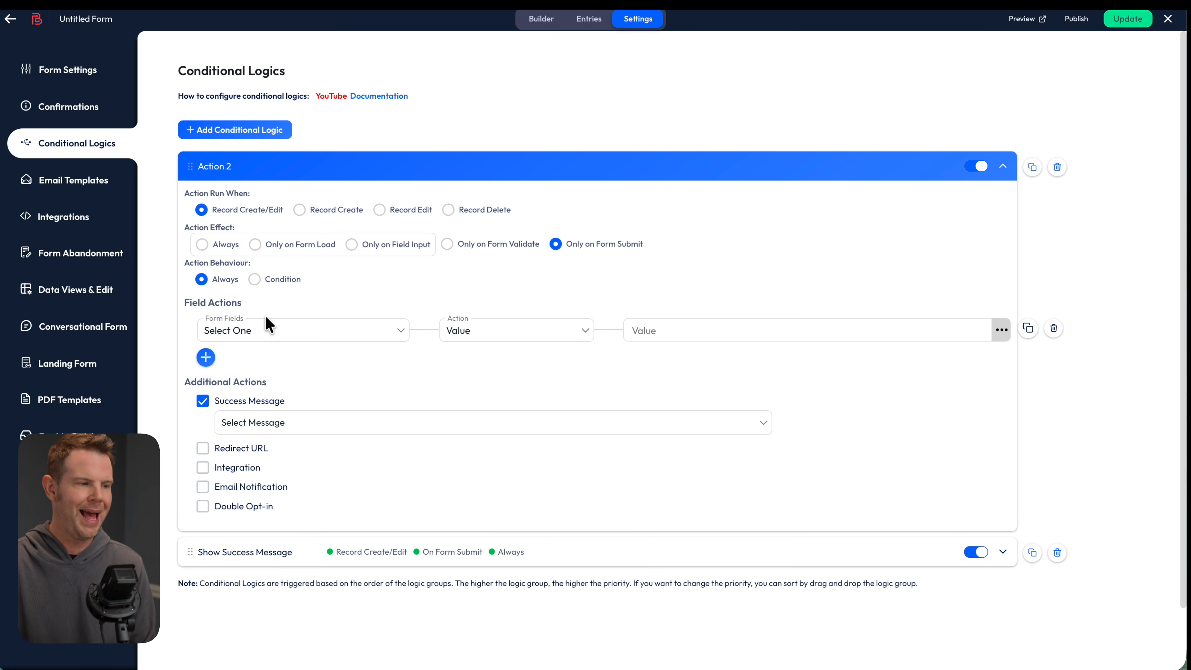
Replace the success message action with an email notification attaching My PDF Template
left_click(203, 487)
left_click(203, 401)
scroll(205, 540, "down", 5)
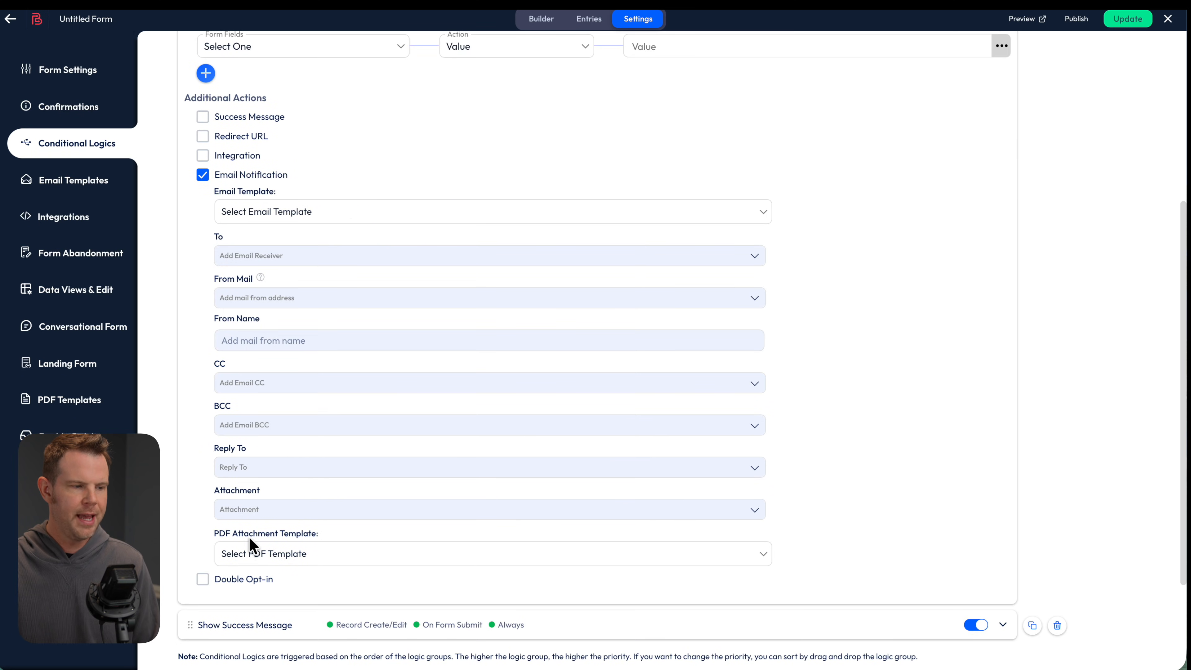
left_click(277, 548)
left_click(338, 565)
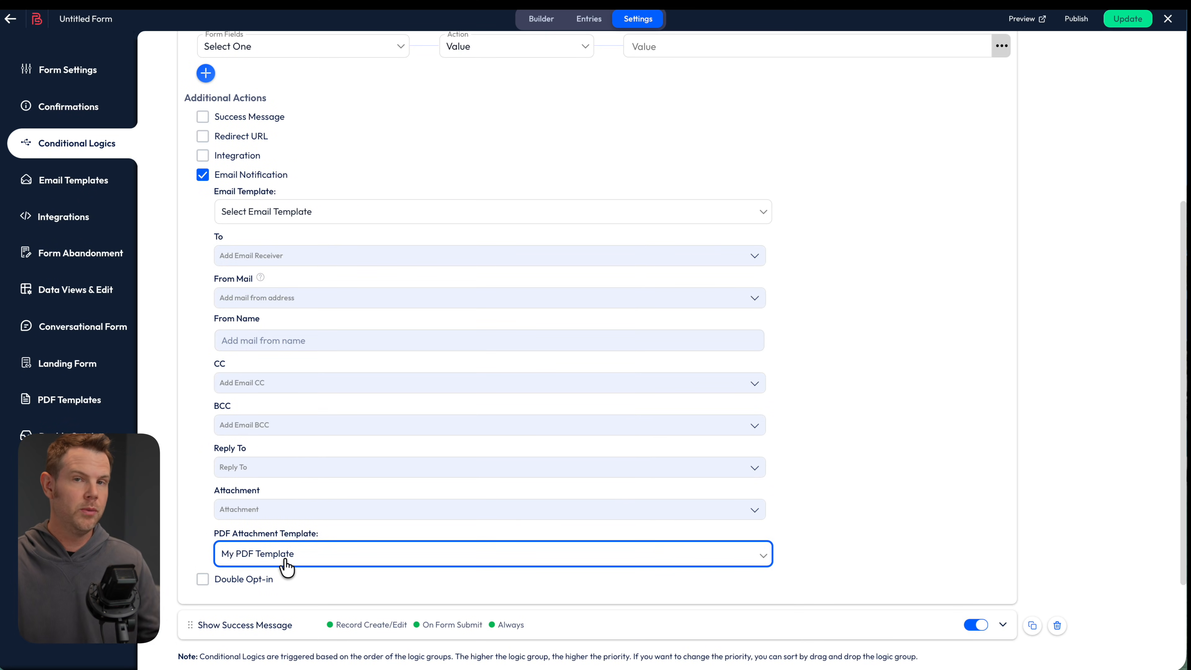
left_click(47, 437)
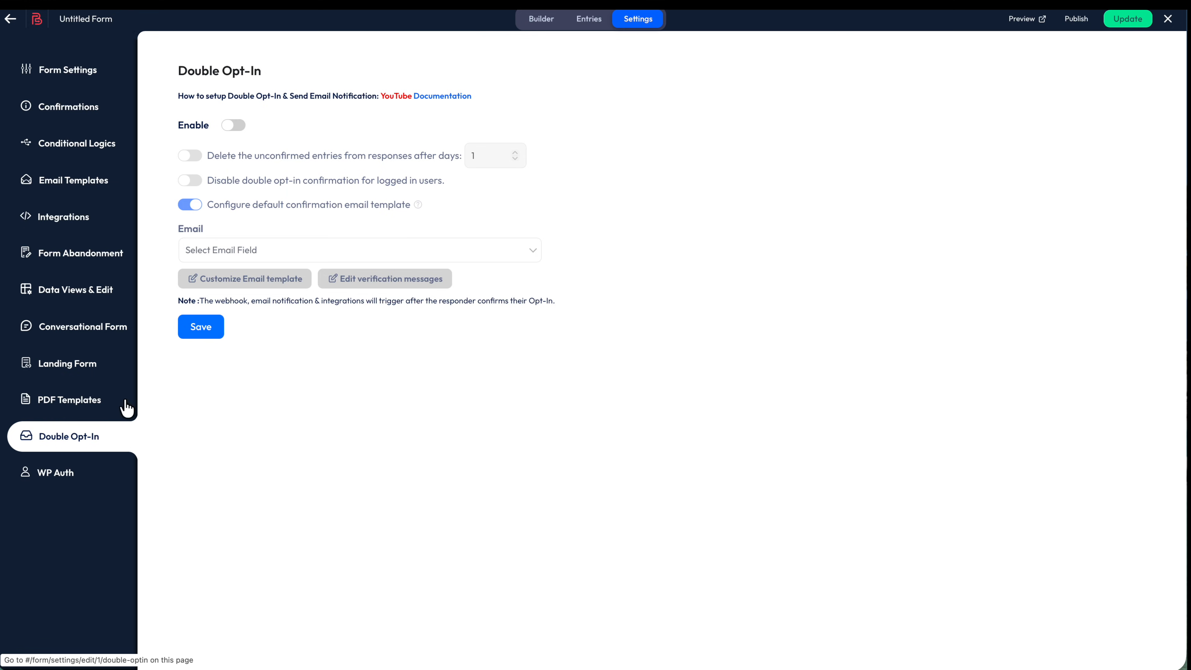
Turn on Double Opt-In for the form and switch to the WP Auth settings
left_click(234, 126)
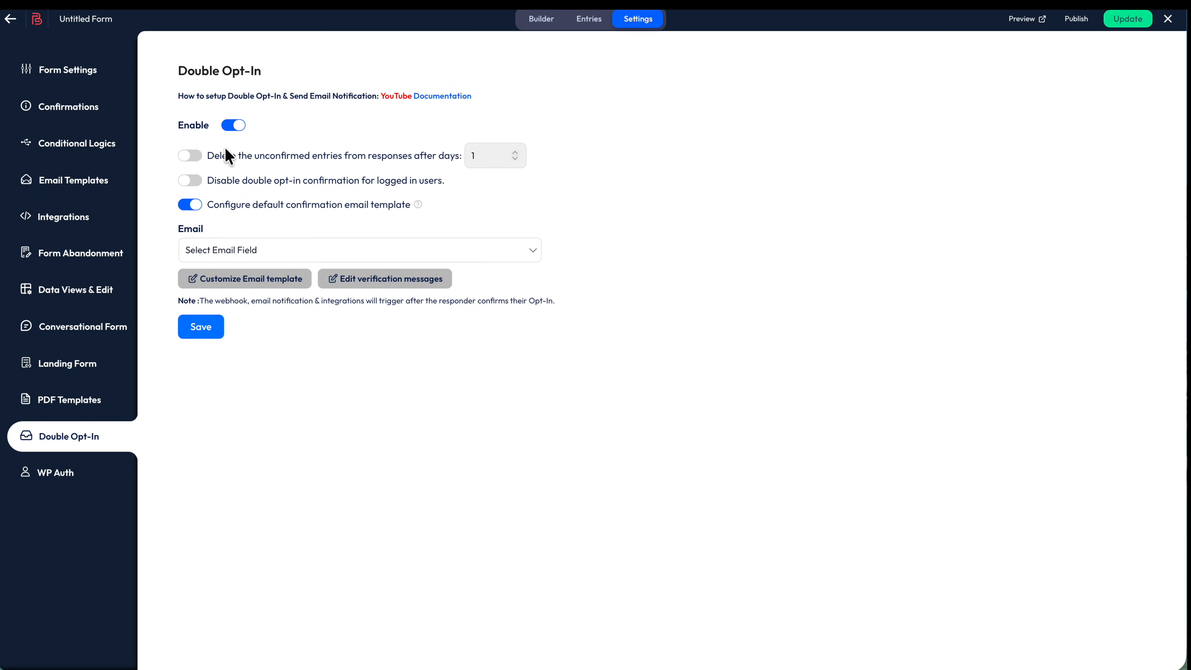
left_click(52, 473)
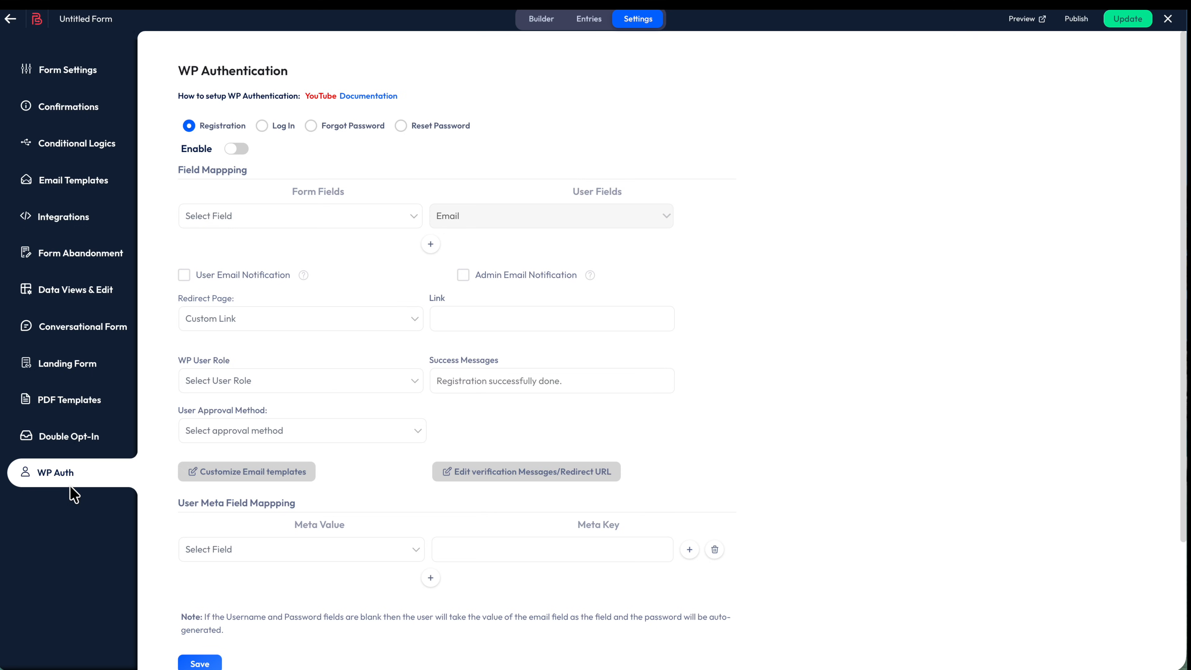
Enable form Log In with Email as username and Last Name as password, leaving Remember Me unmapped
left_click(262, 126)
left_click(237, 149)
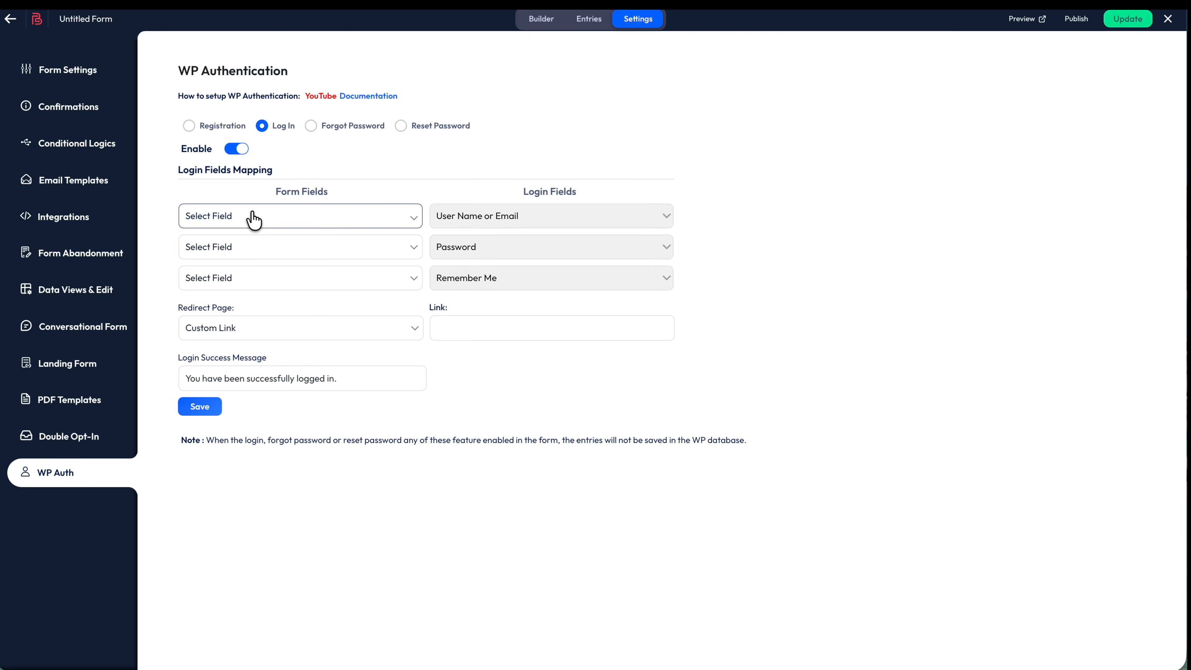
left_click(266, 219)
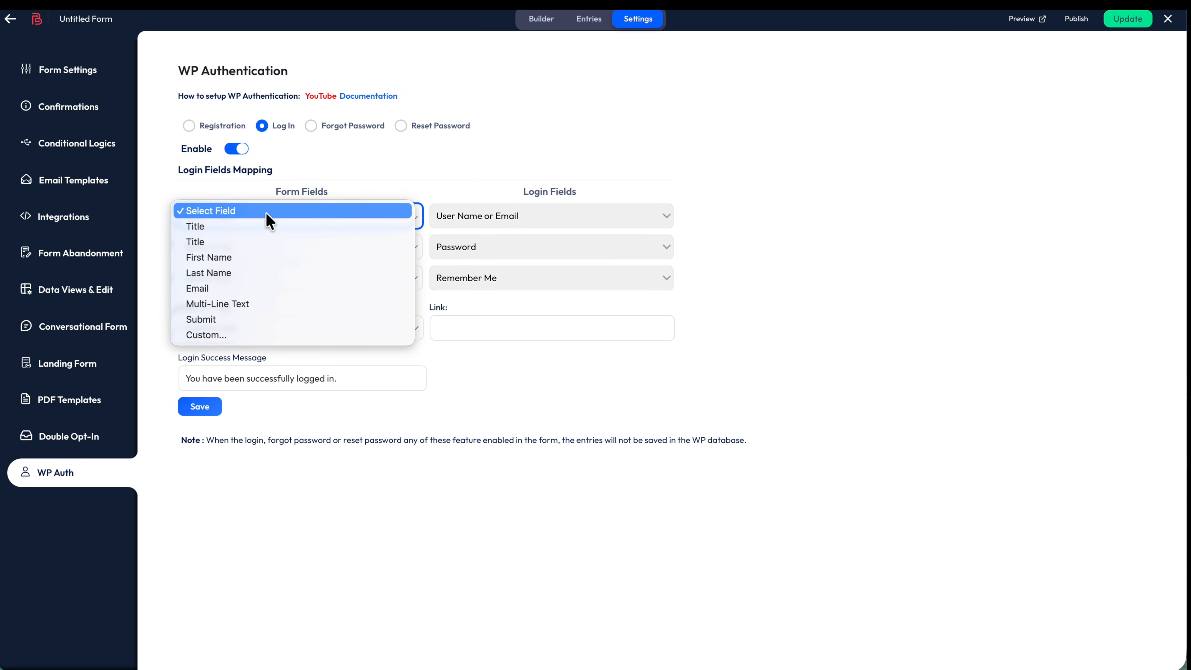
left_click(274, 288)
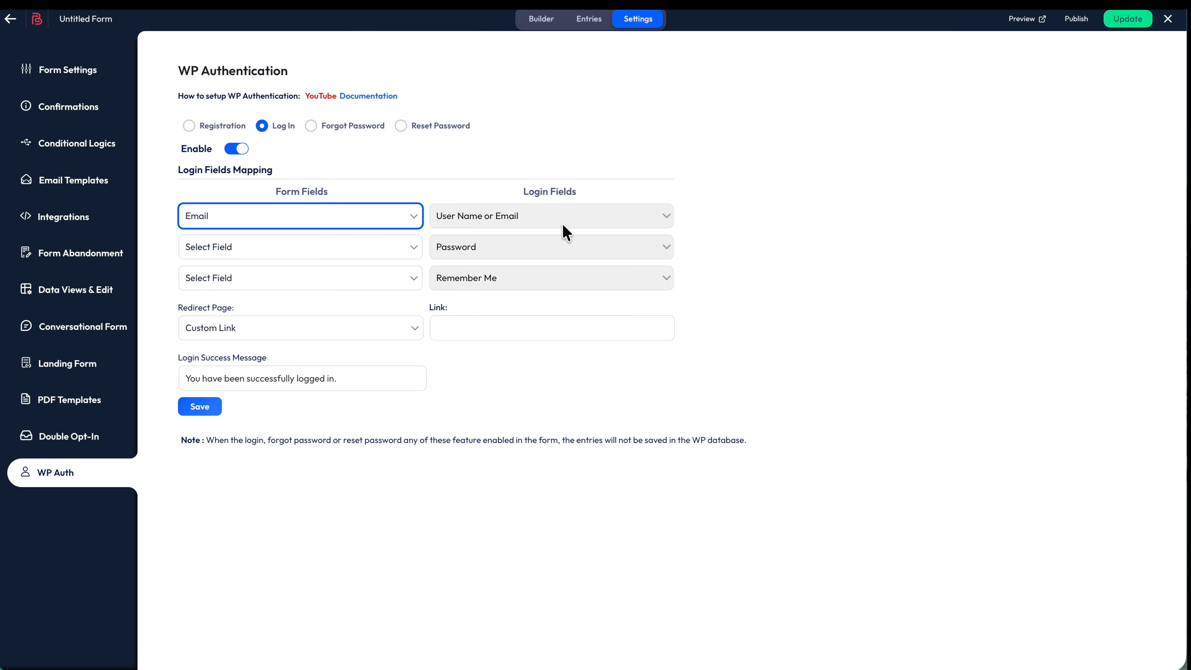
left_click(352, 247)
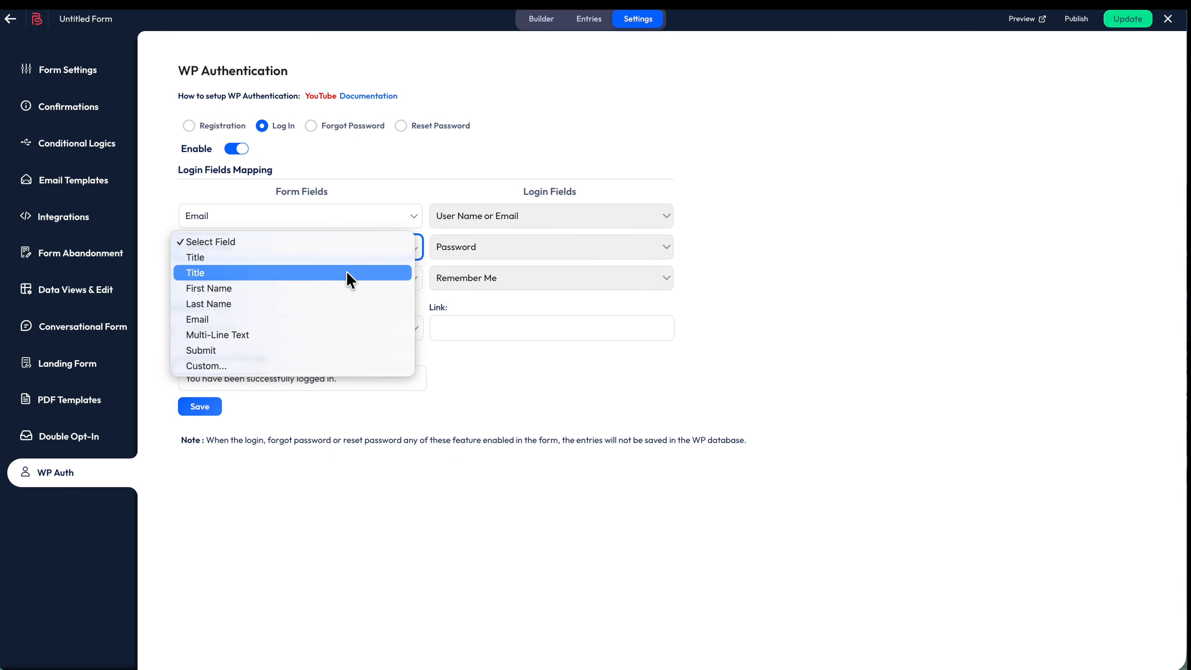
left_click(340, 305)
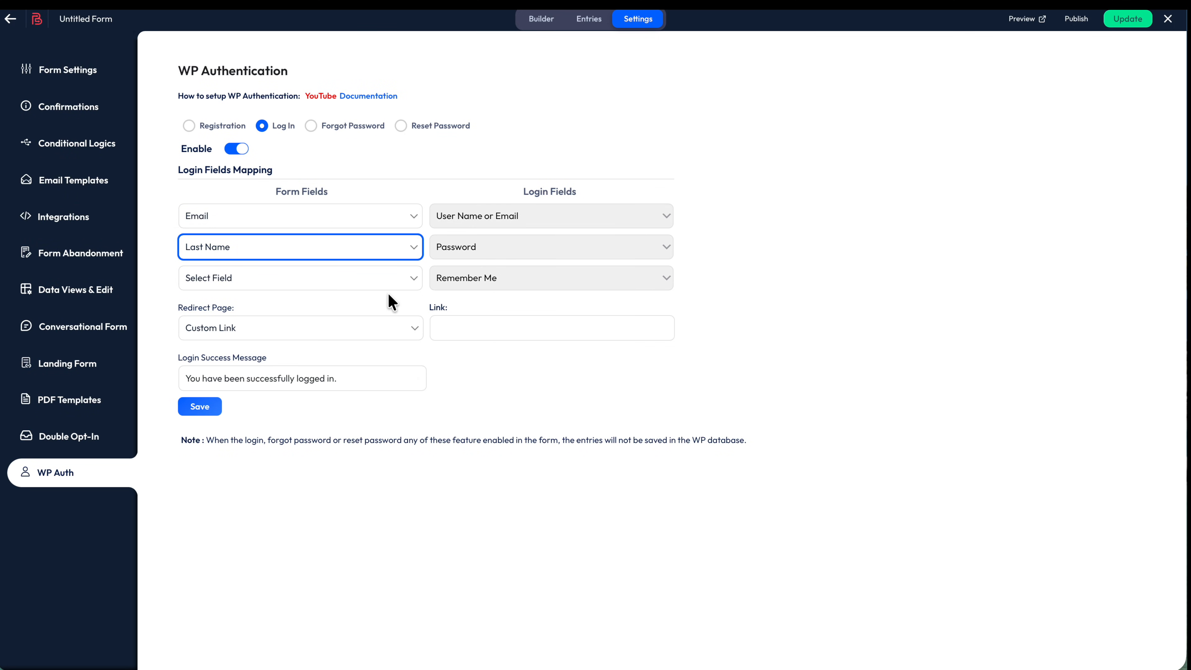
left_click(328, 282)
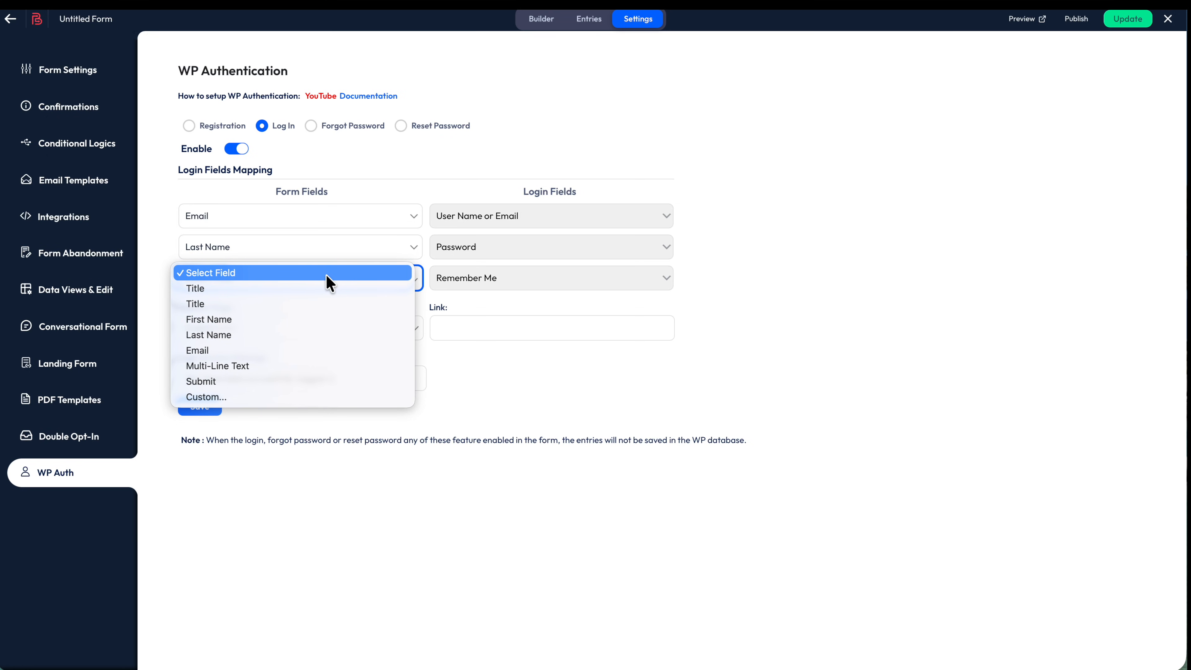
left_click(814, 339)
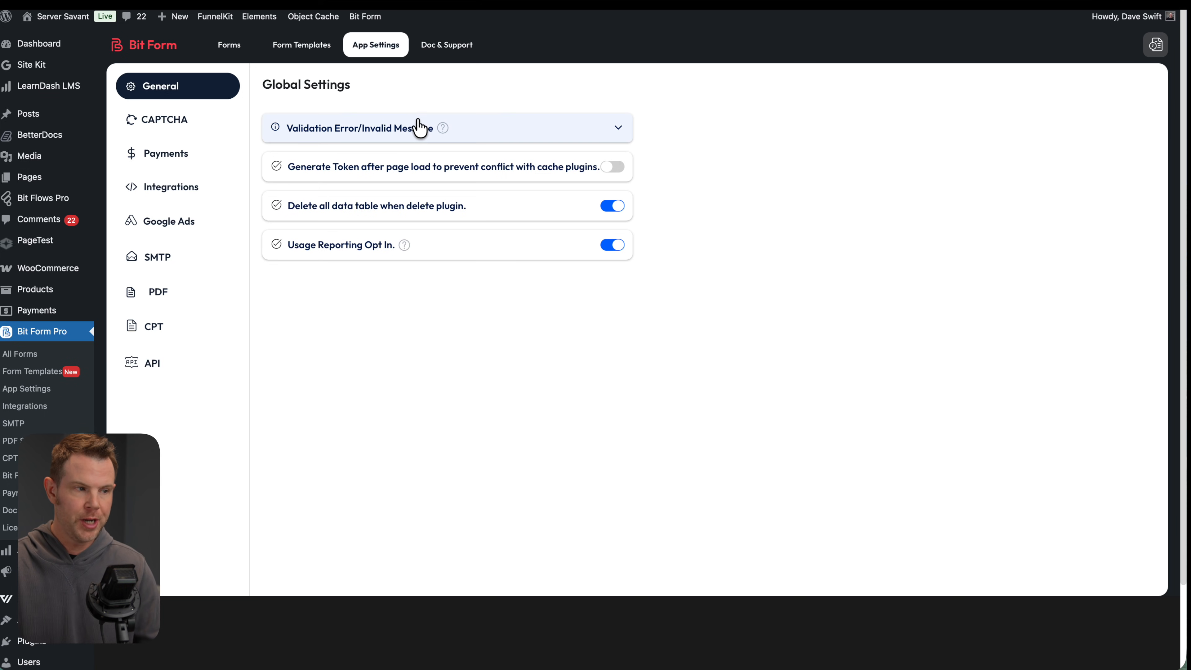
Browse the CAPTCHA, Payments, Integrations and Google Ads settings pages, ending on SMTP
left_click(172, 131)
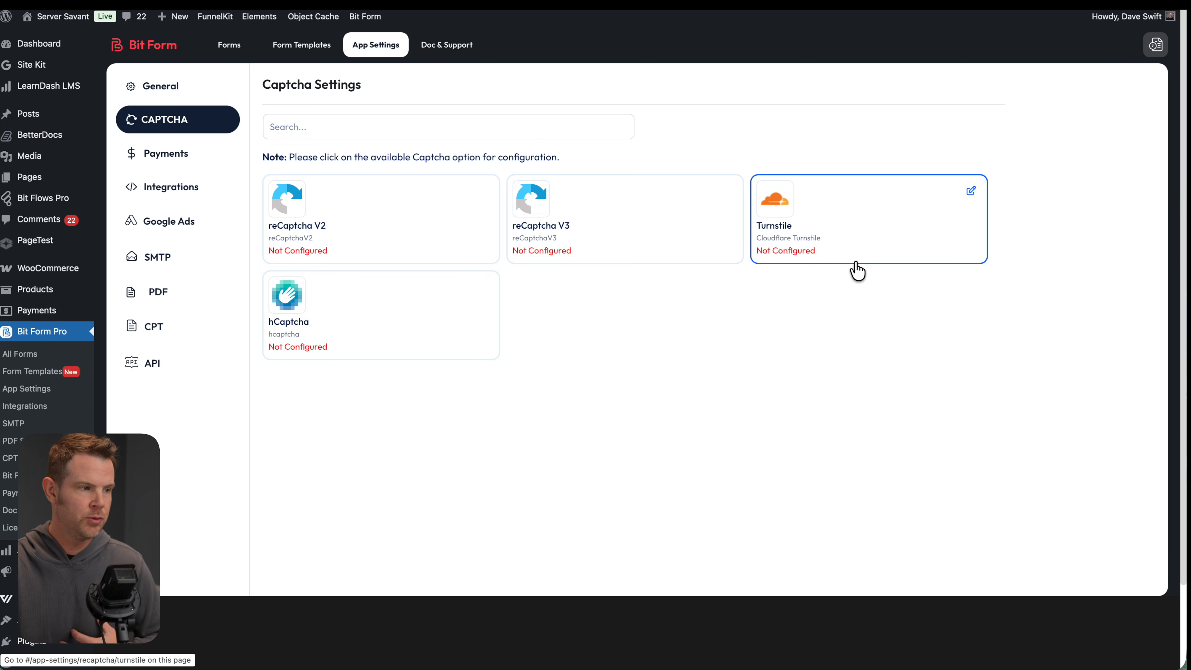
left_click(191, 160)
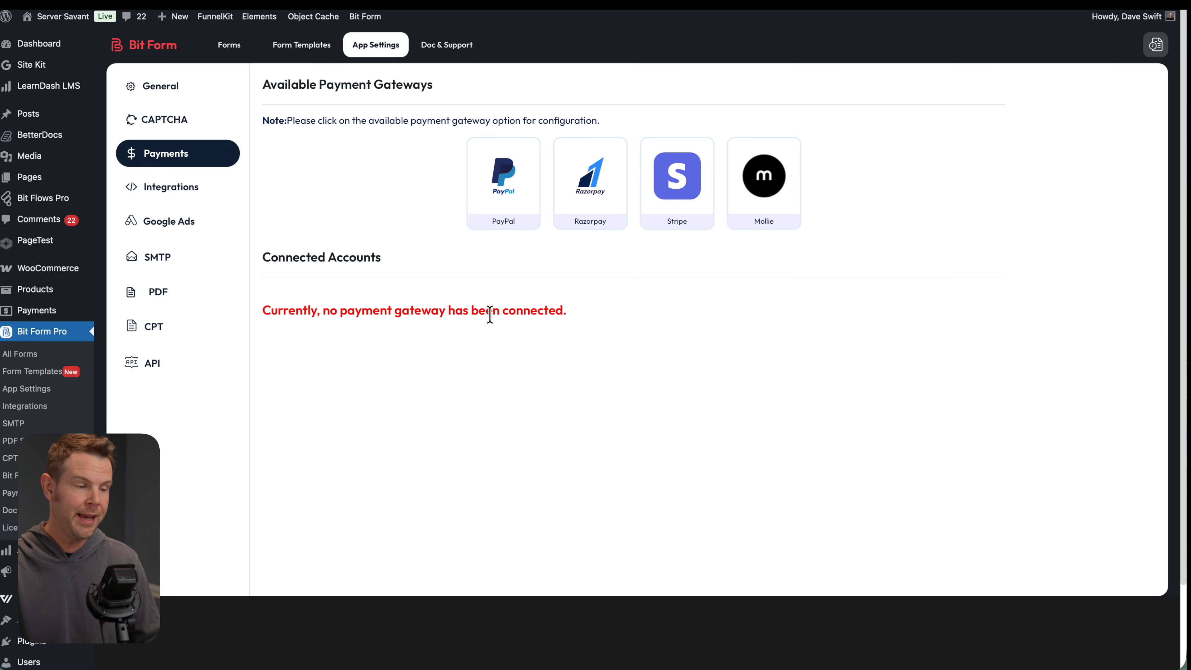
left_click(188, 193)
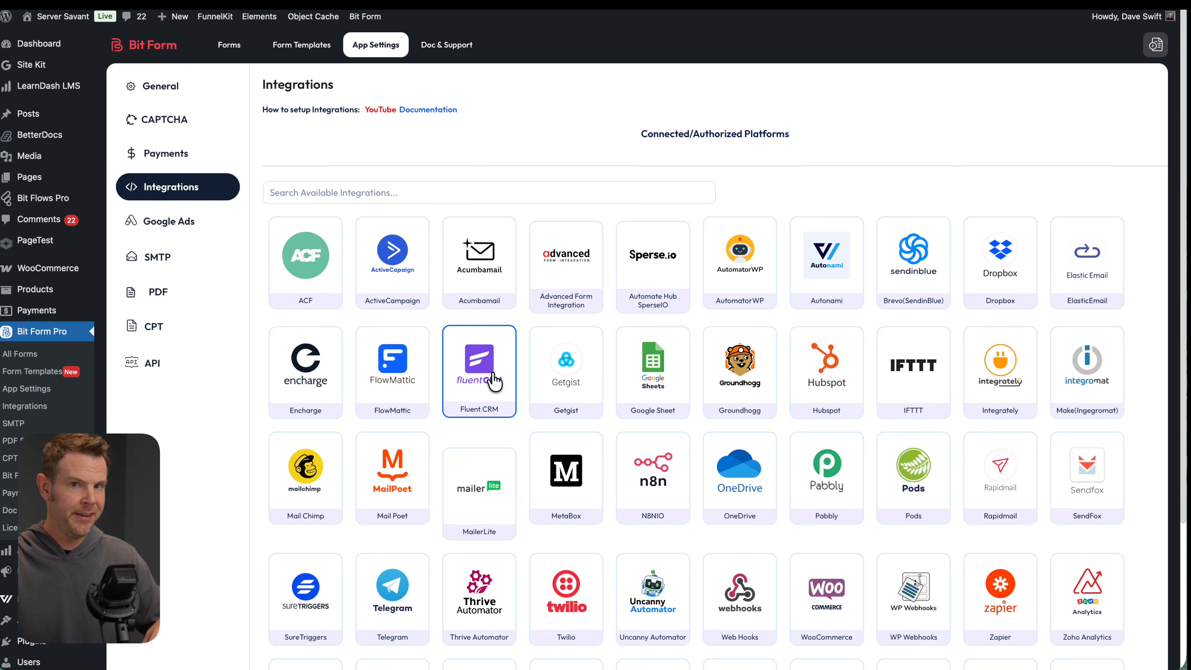
left_click(174, 225)
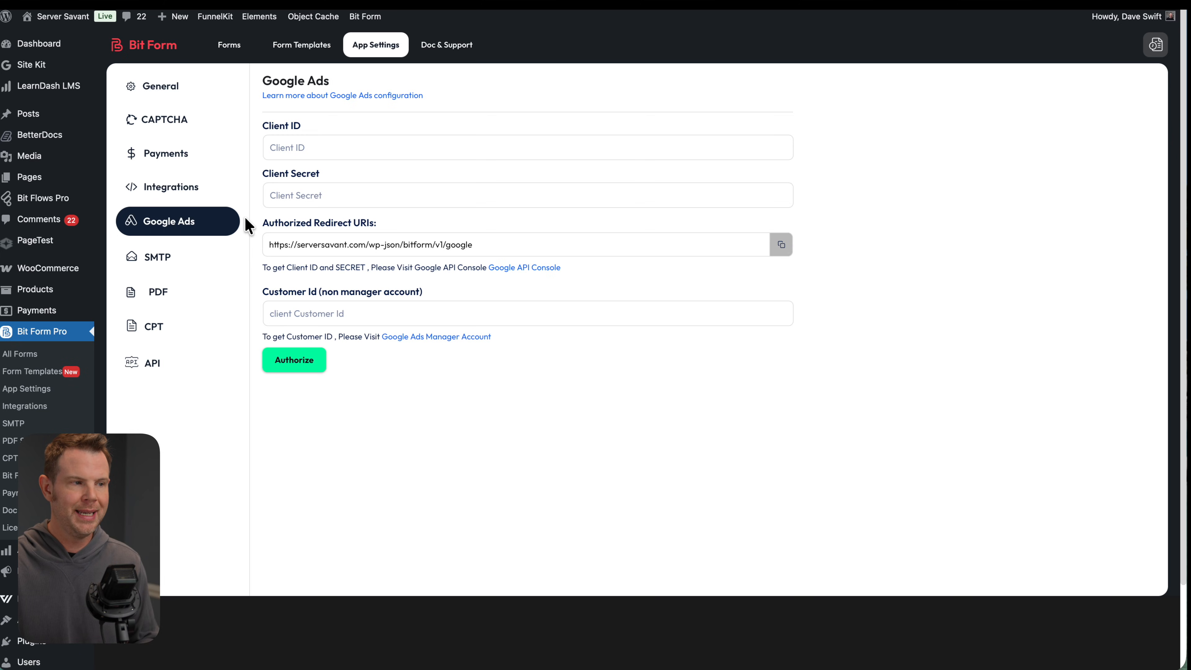
left_click(175, 262)
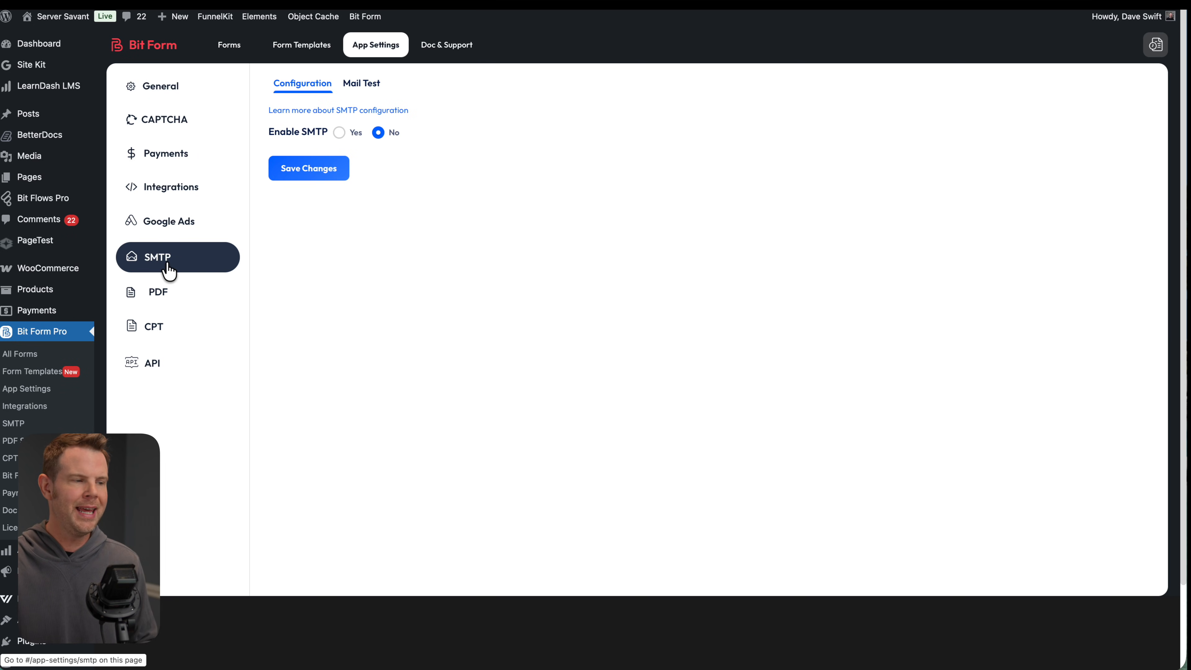
Set Enable SMTP to Yes to reveal its fields, then view the PDF and CPT settings
left_click(339, 134)
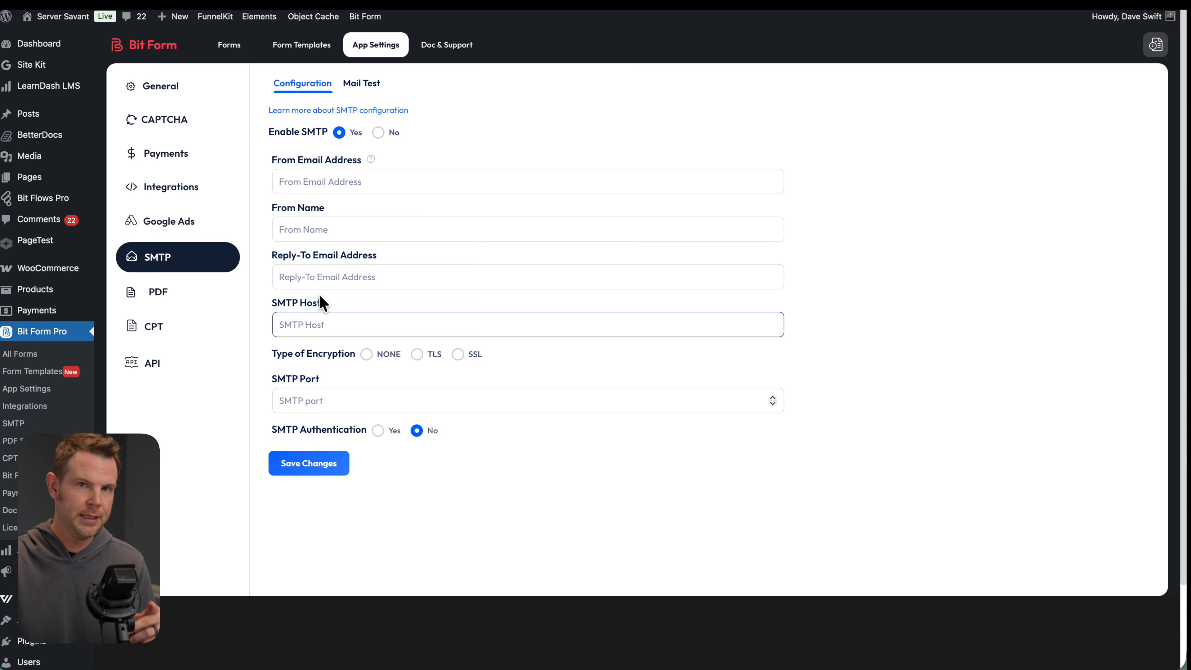
left_click(174, 301)
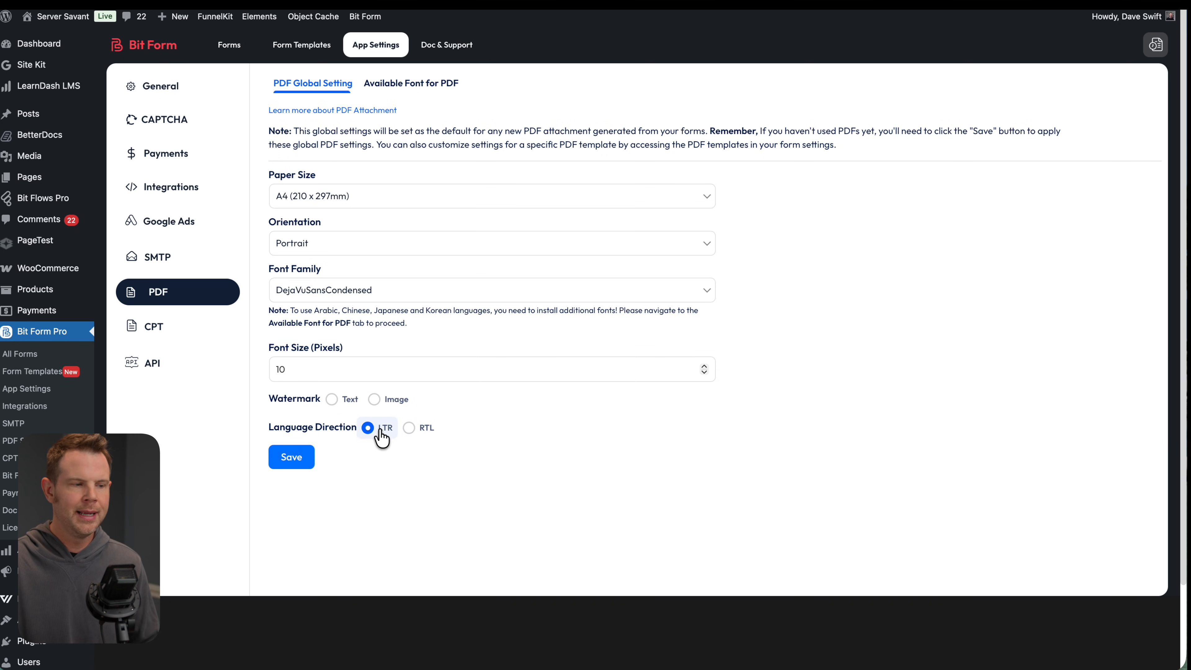
left_click(188, 327)
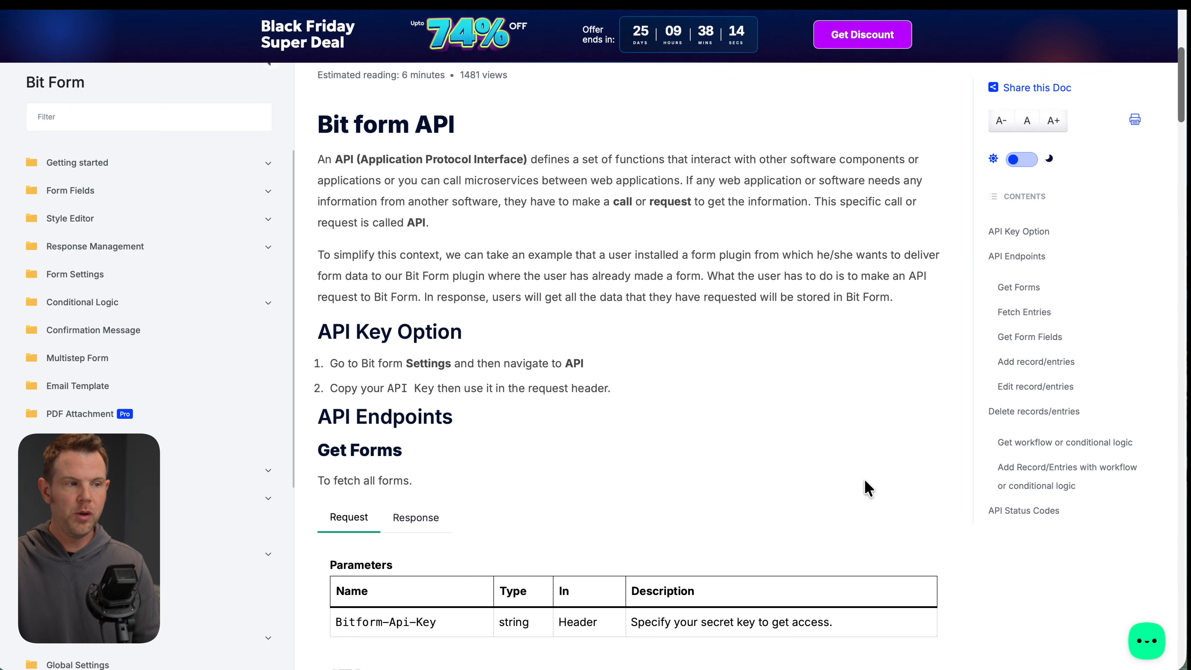
Scroll the Bit Form API docs down to the Get Forms and Fetch Entries endpoints
scroll(868, 488, "down", 1)
scroll(868, 488, "down", 3)
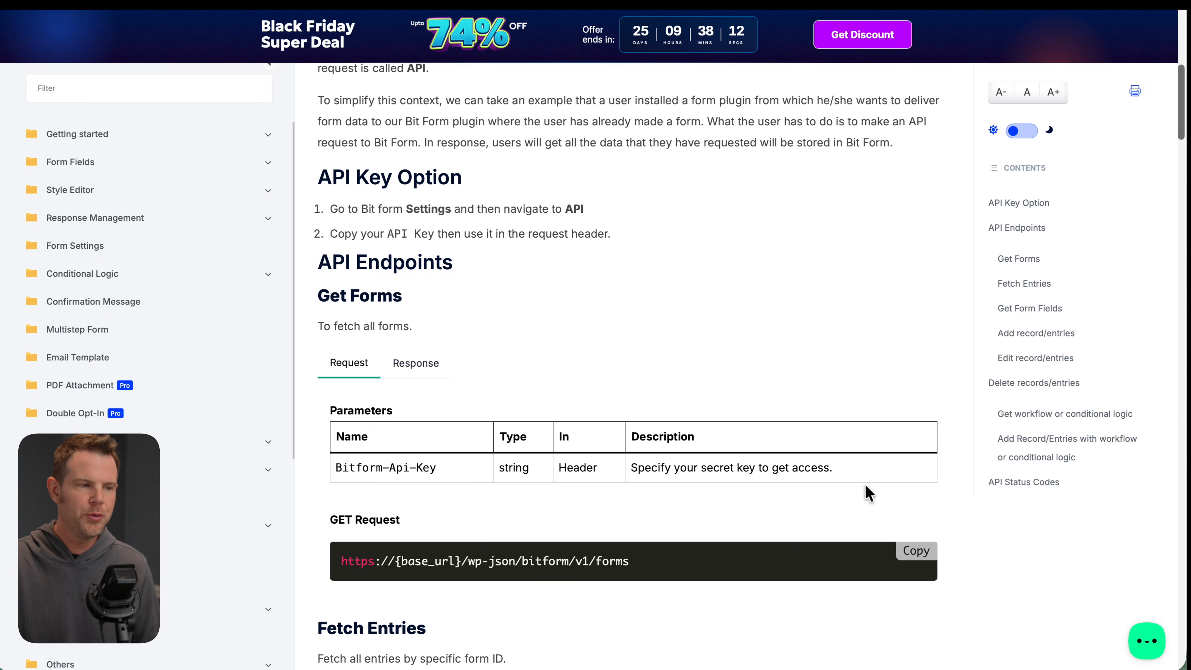
scroll(868, 493, "down", 7)
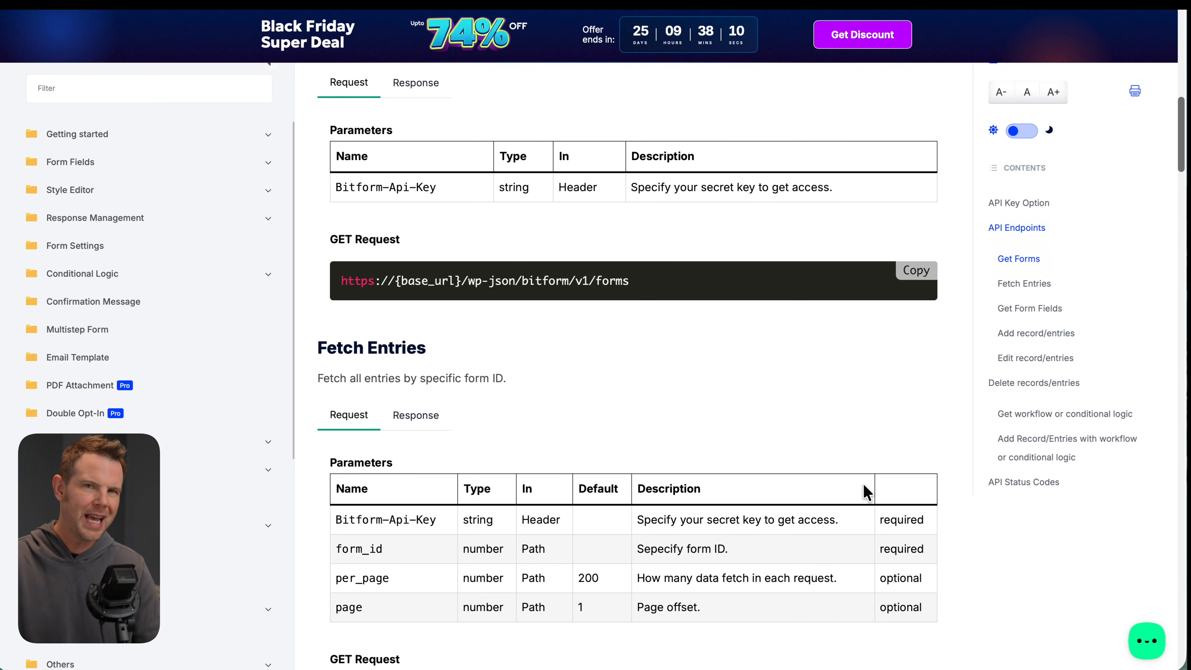
scroll(862, 481, "down", 4)
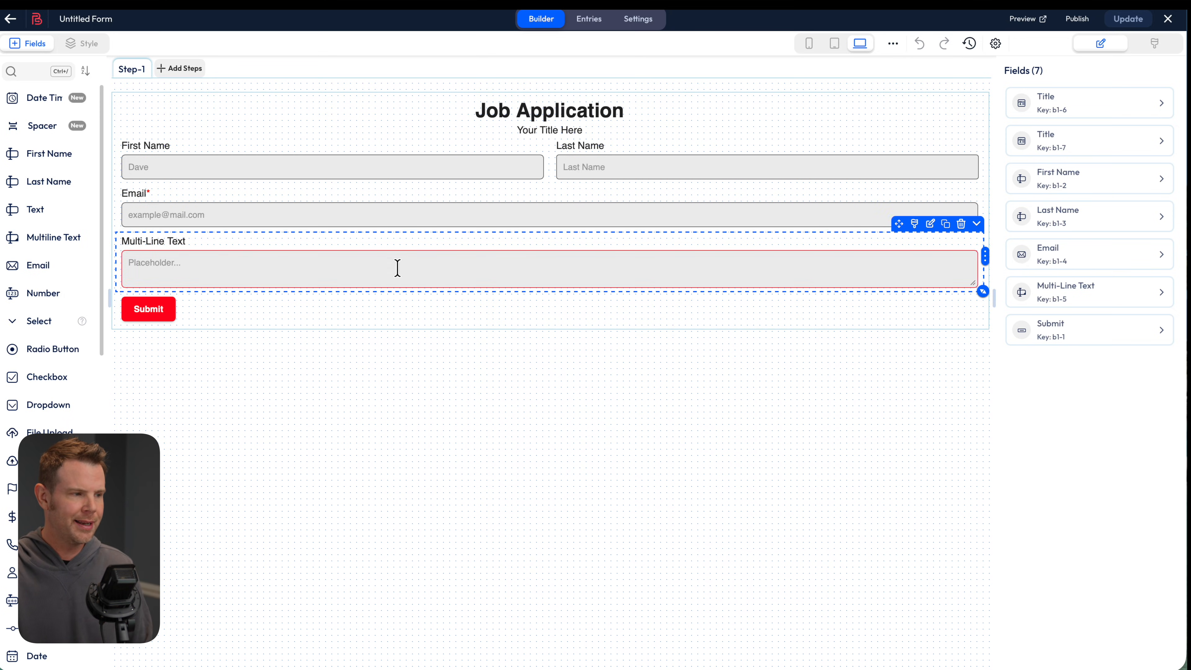
Drag Multi-Line Text, Text, Dropdown, Check Boxes, Country and Phone Number fields onto the form canvas
left_click_drag(87, 234, 298, 263)
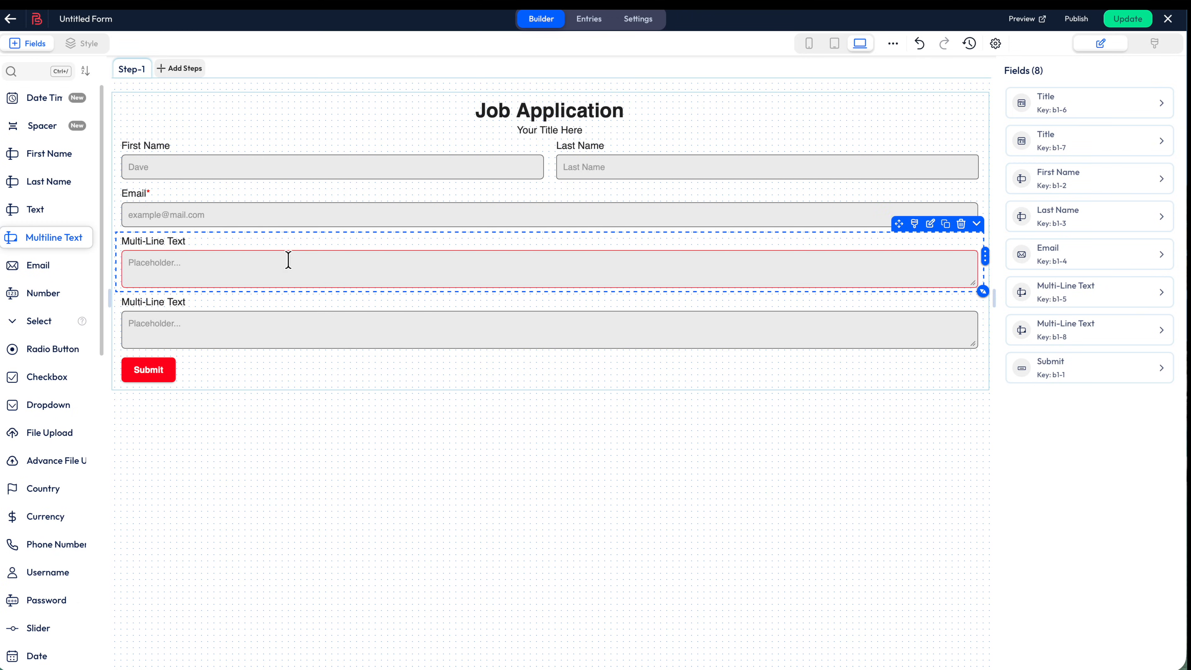
left_click_drag(35, 211, 295, 305)
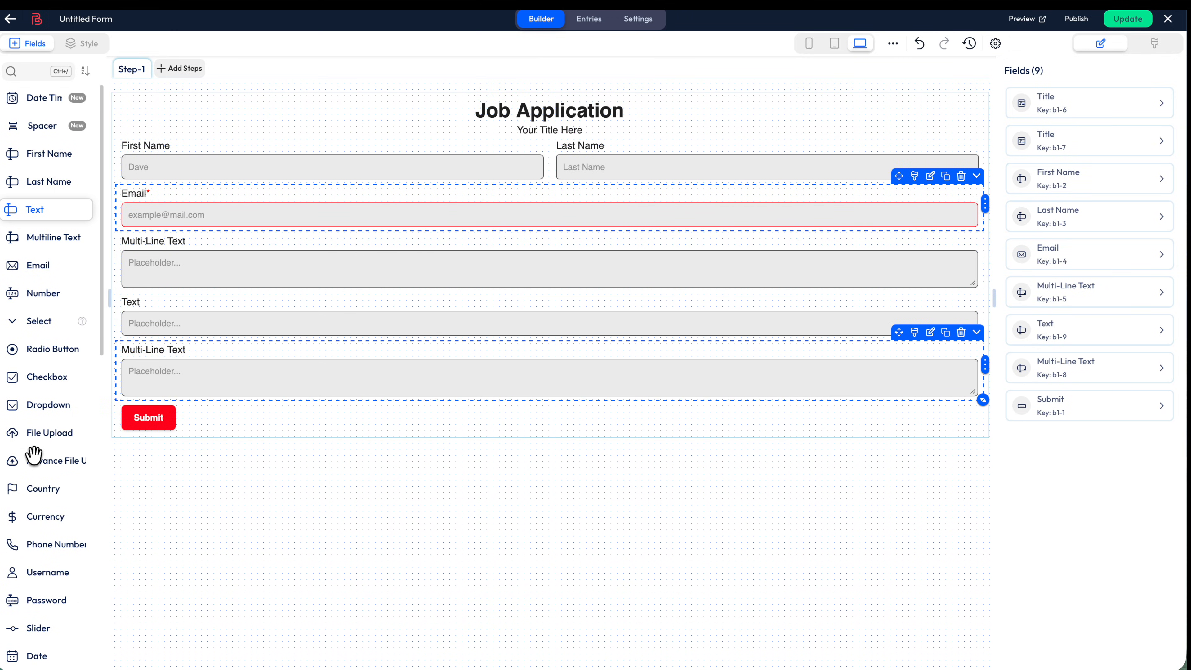
left_click_drag(46, 405, 272, 375)
left_click_drag(54, 375, 269, 409)
scroll(266, 481, "down", 3)
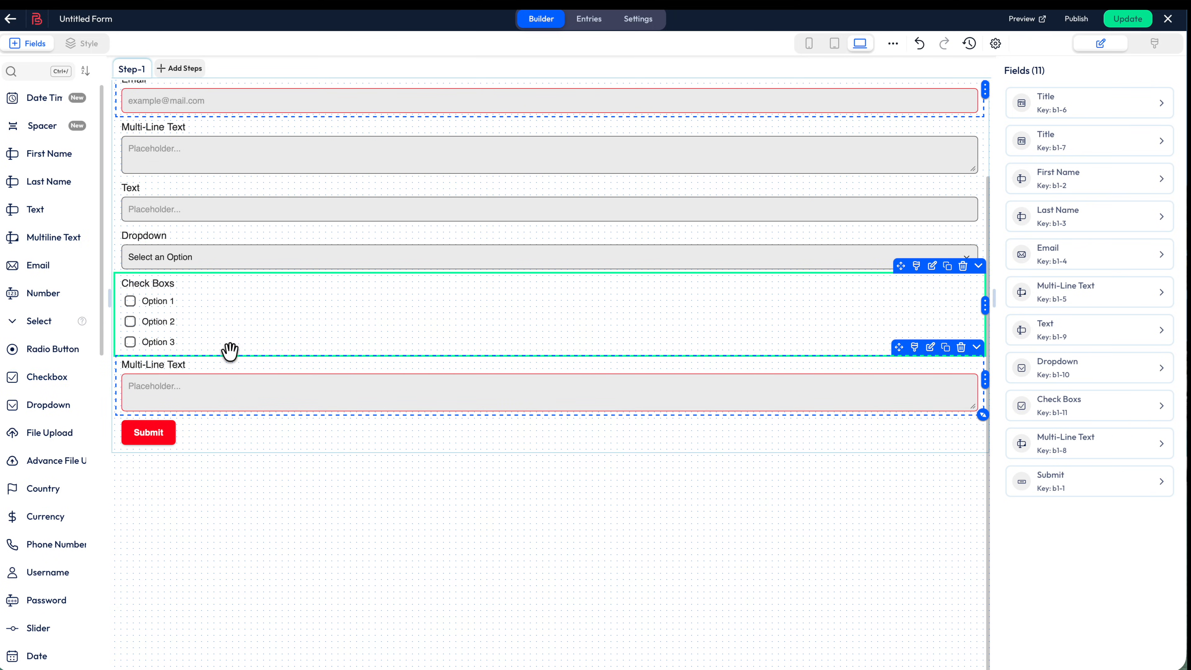
left_click_drag(53, 491, 239, 391)
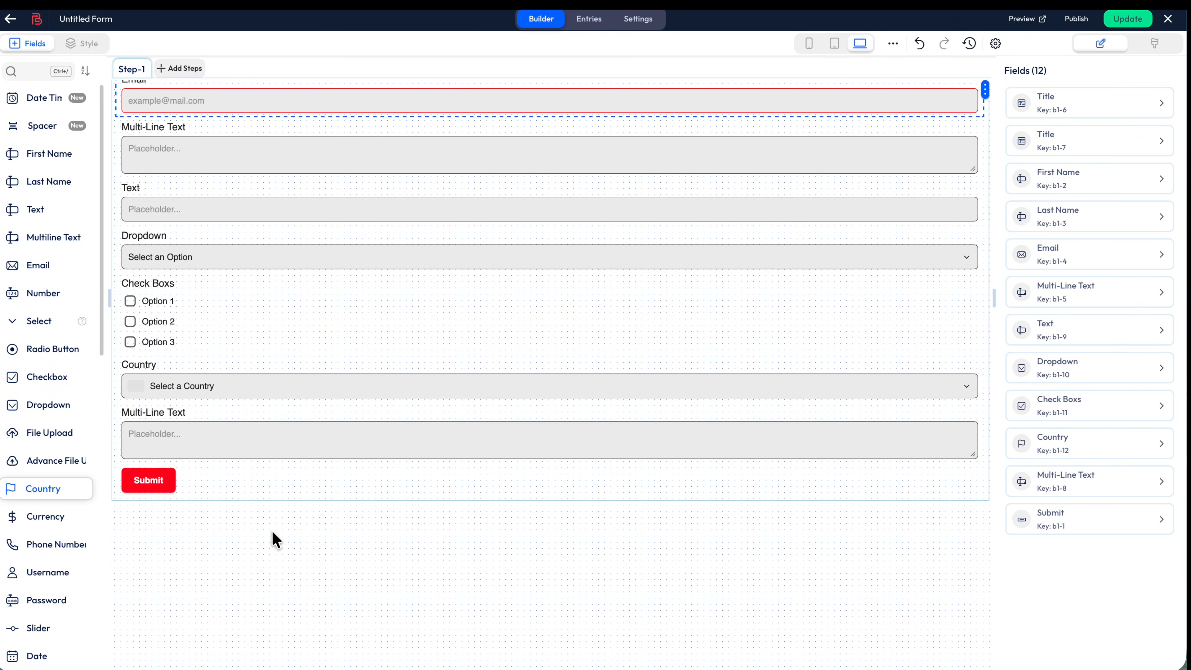
left_click_drag(53, 544, 341, 474)
scroll(347, 493, "up", 3)
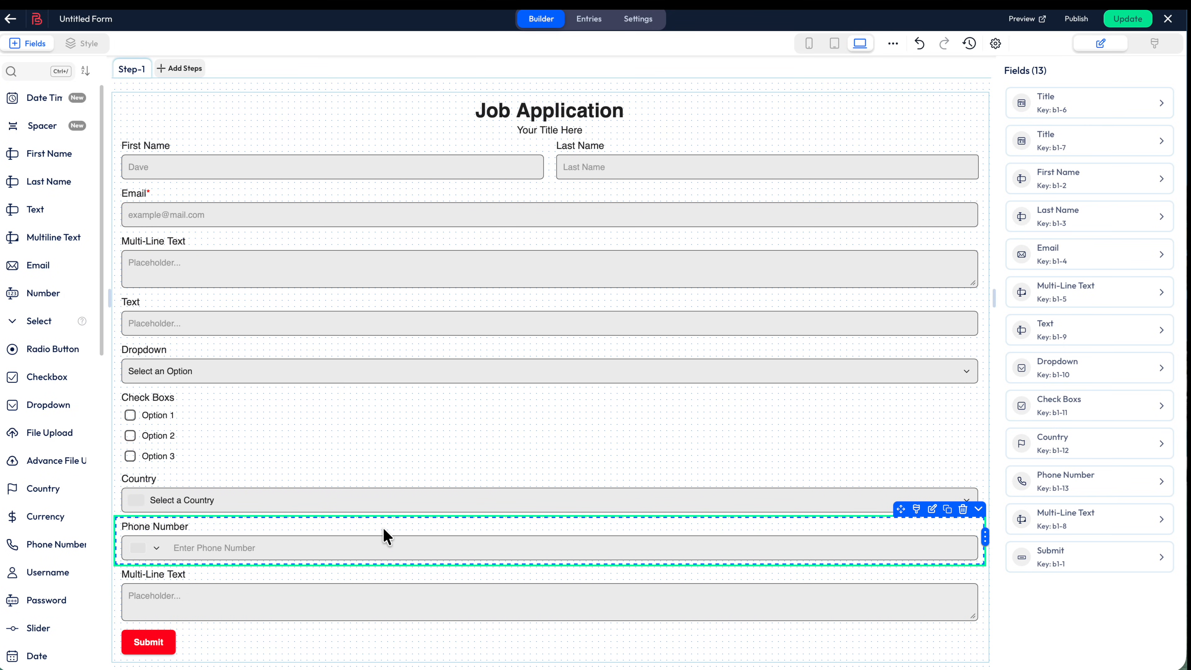
Add two more steps for a three-step form and set the header Icon Type to Icon
left_click(193, 69)
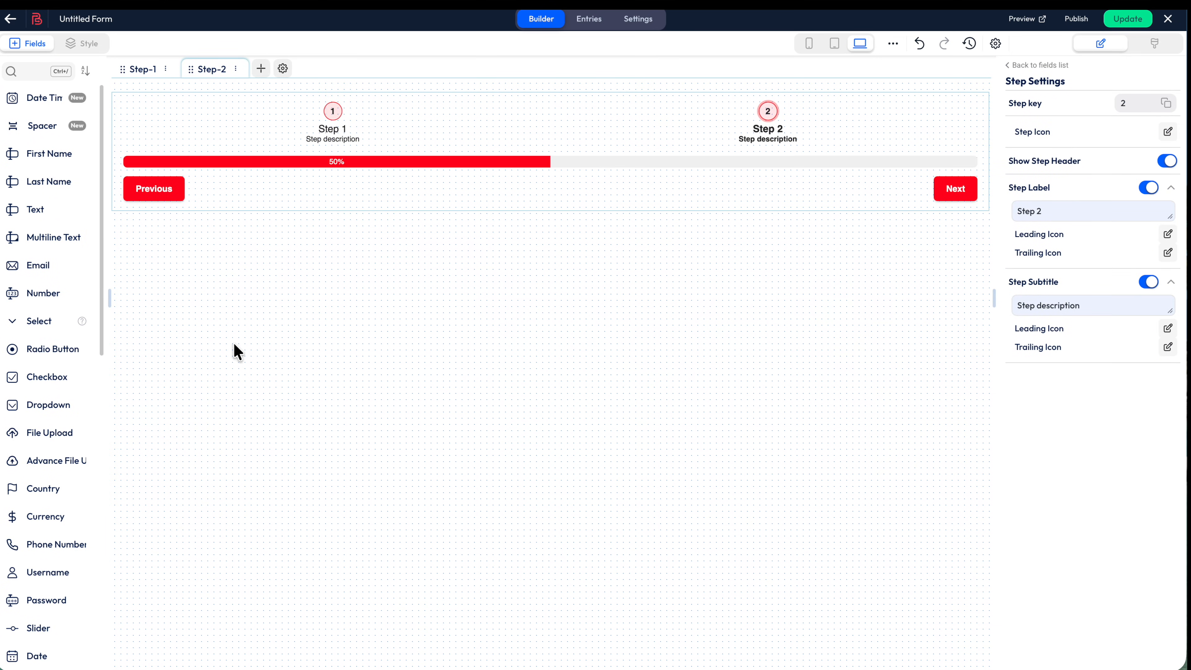
left_click(259, 70)
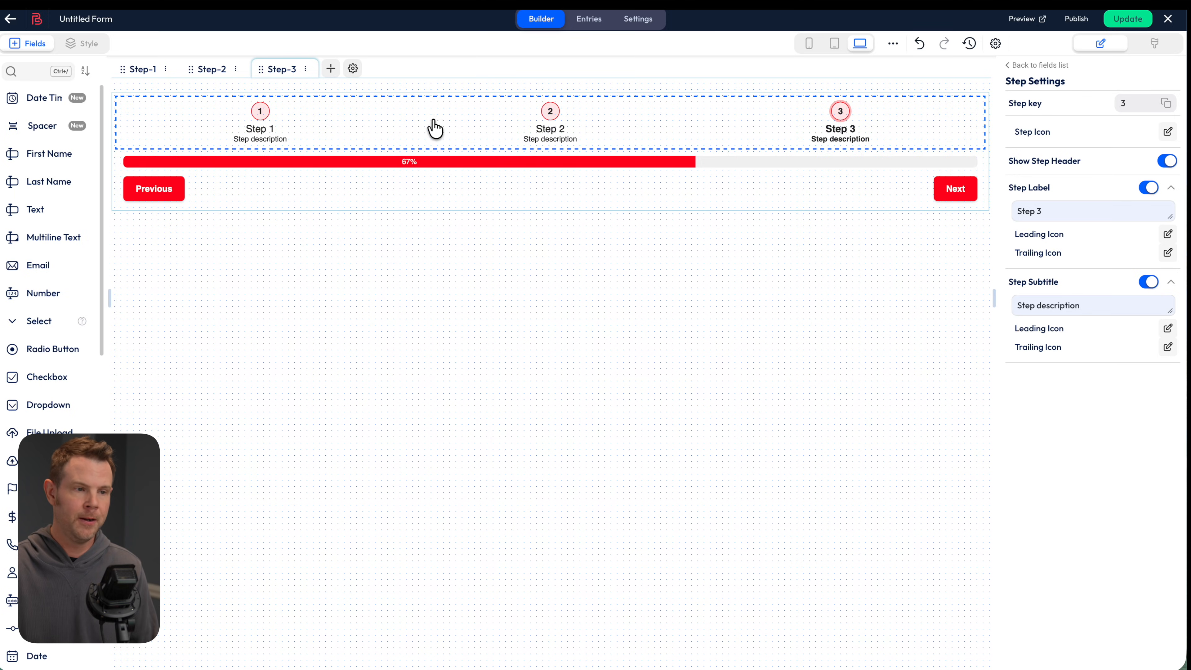
left_click(388, 131)
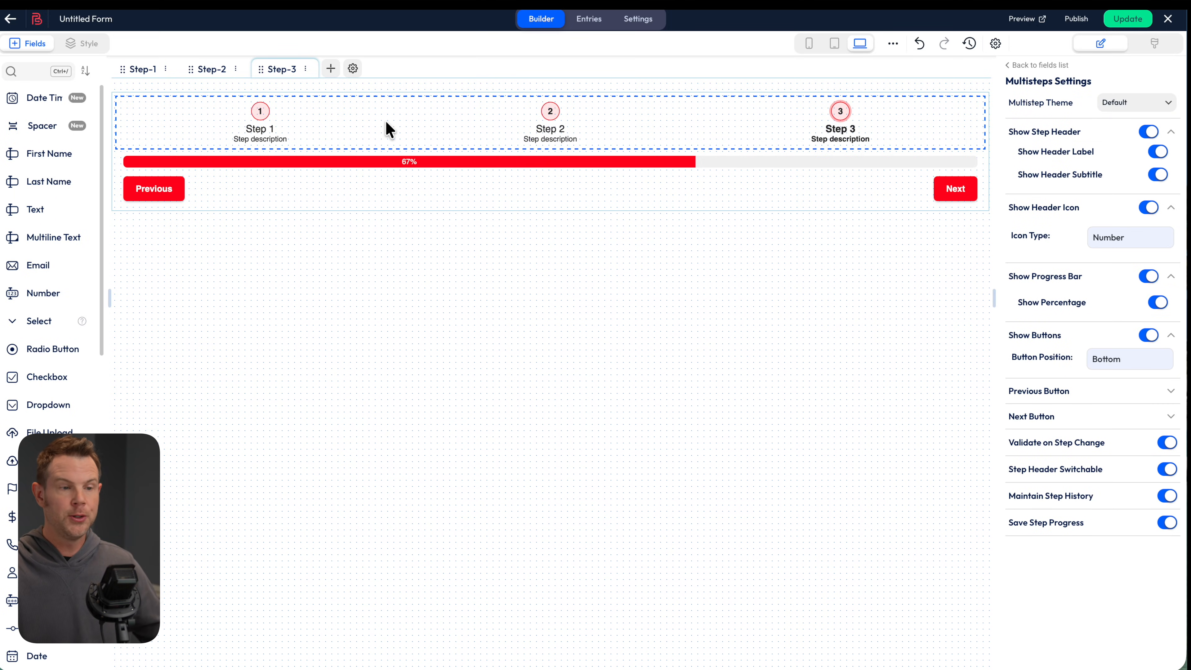
left_click(1147, 132)
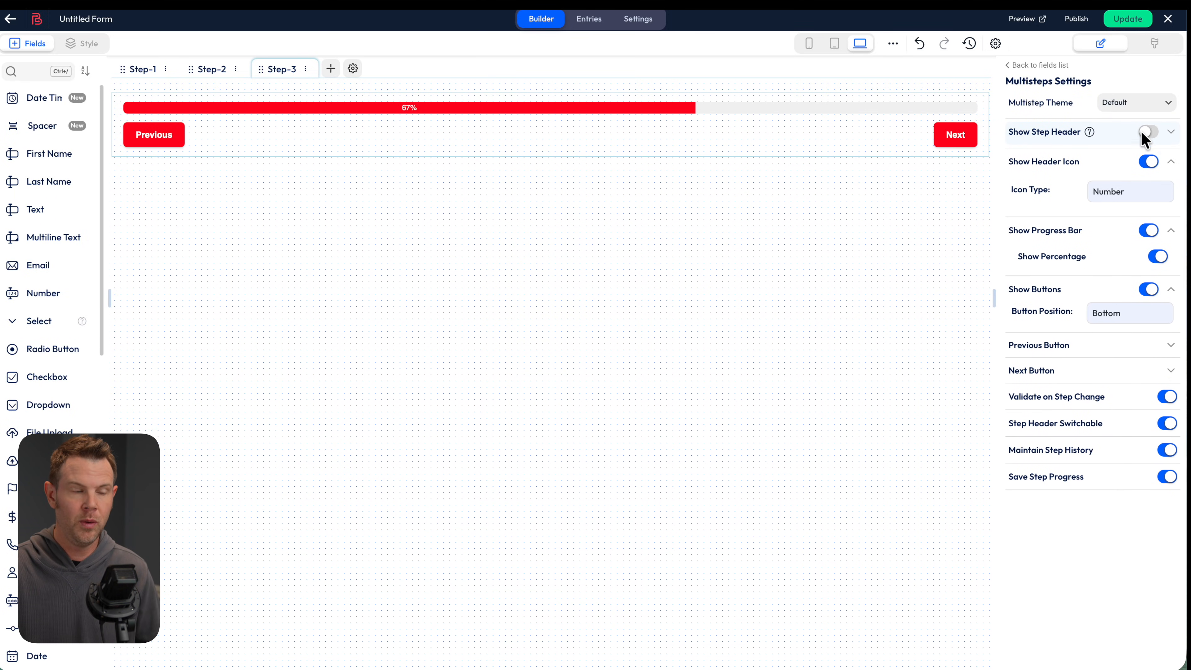
left_click(1147, 133)
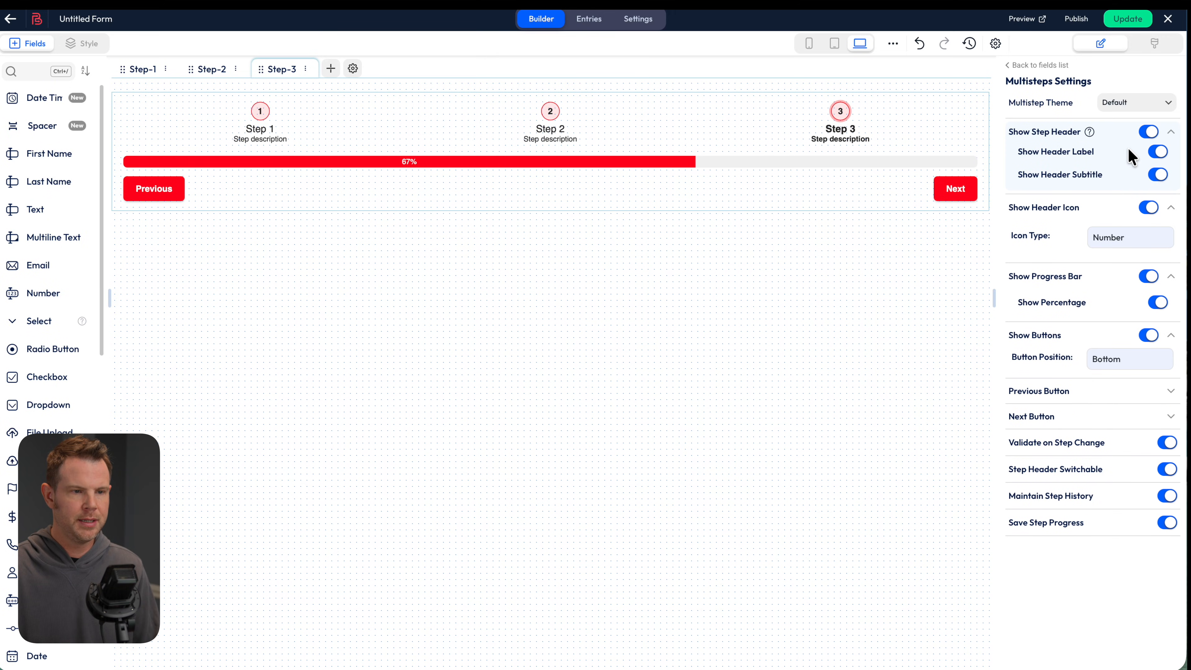
left_click(1156, 175)
left_click(1157, 176)
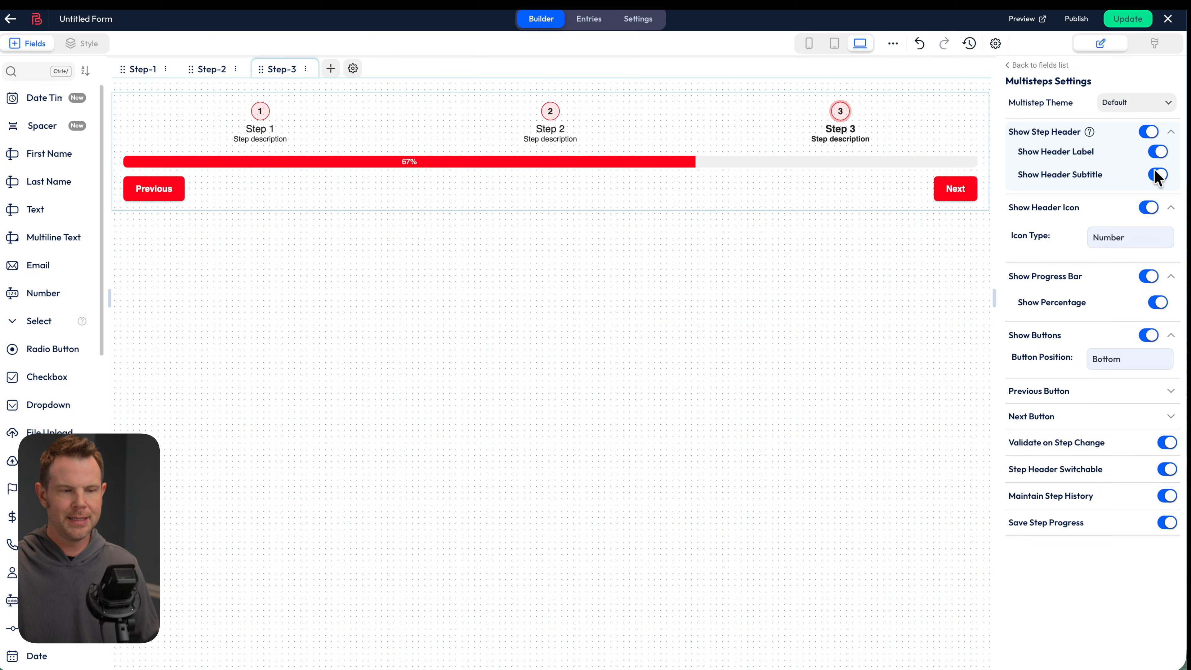
left_click(1146, 208)
left_click(1146, 208)
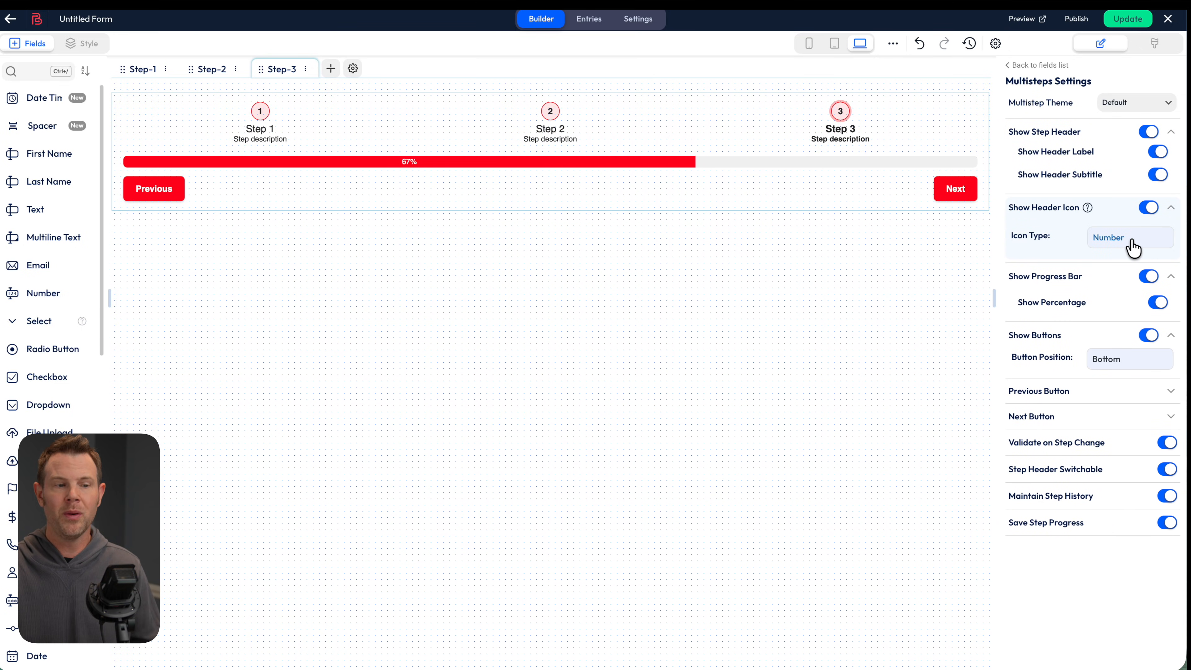
left_click(1136, 245)
left_click(1126, 218)
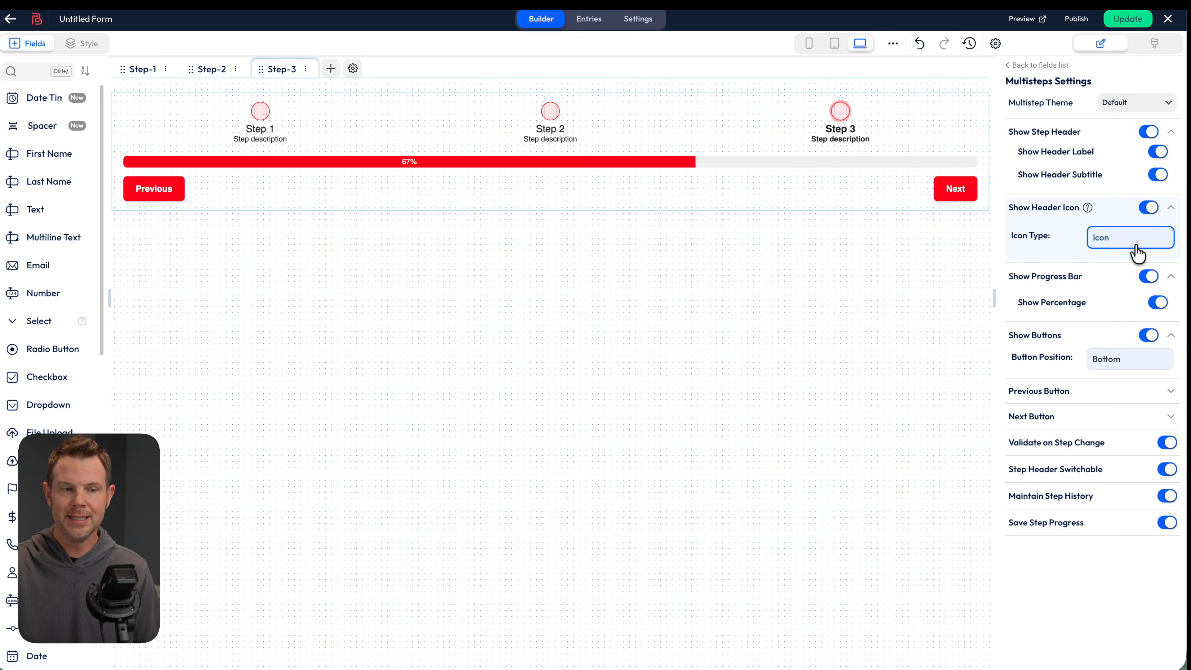
left_click(285, 143)
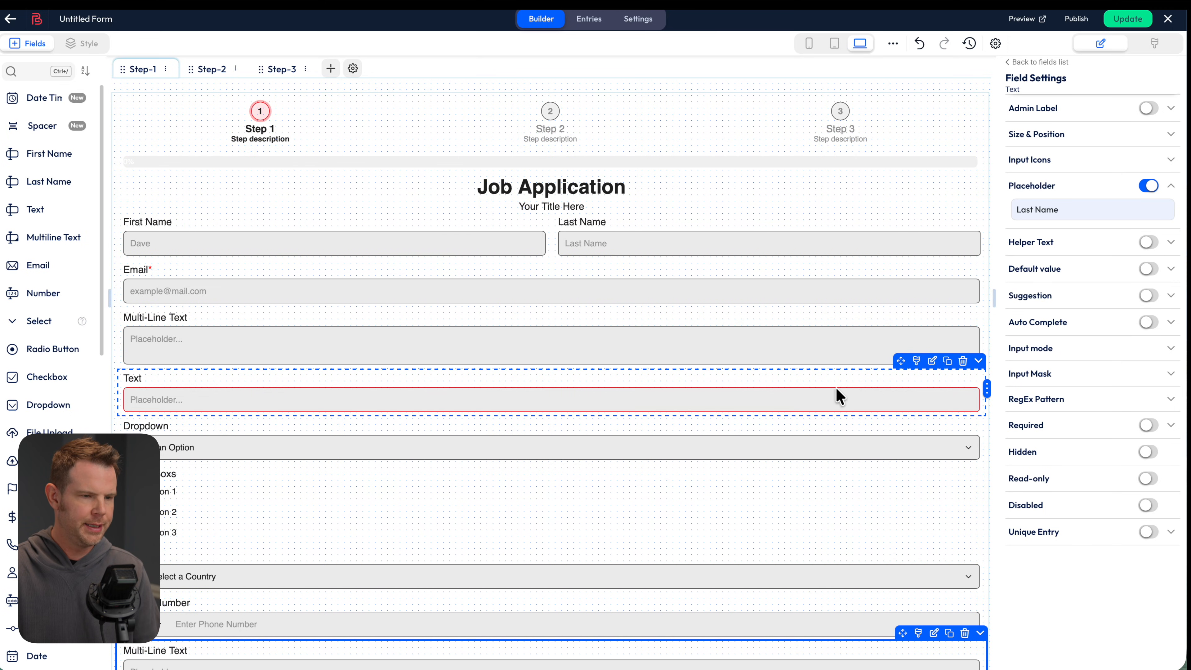
Move the Text field to step 2 and the Submit row to step 3
left_click(979, 362)
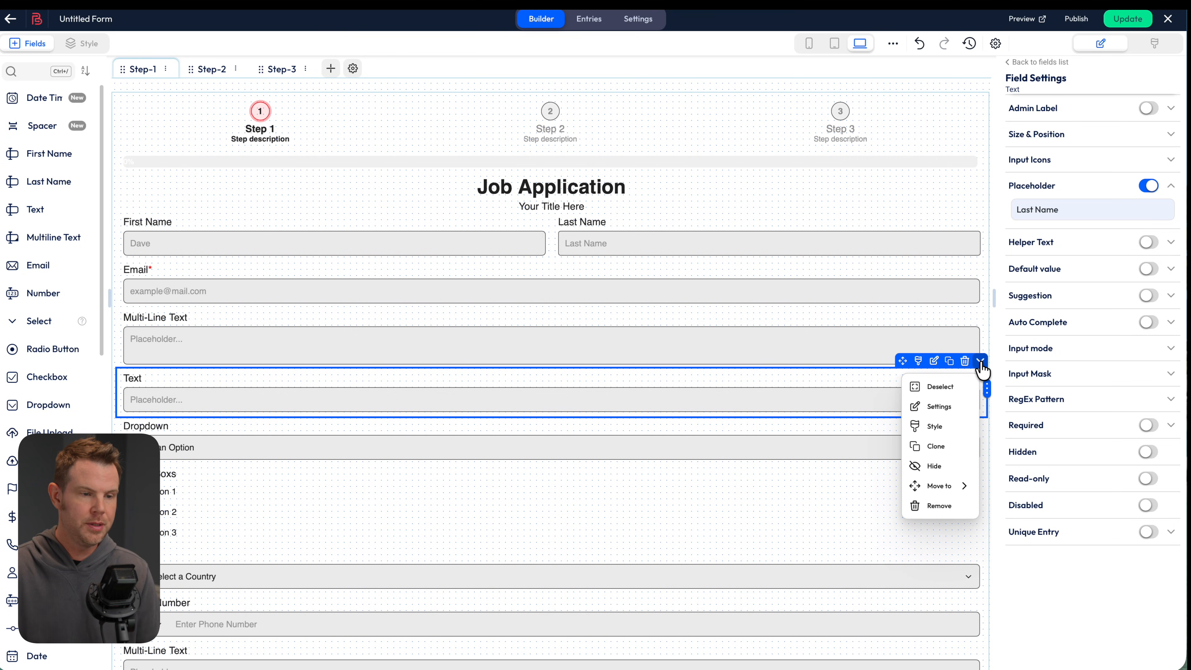
mouse_move(943, 487)
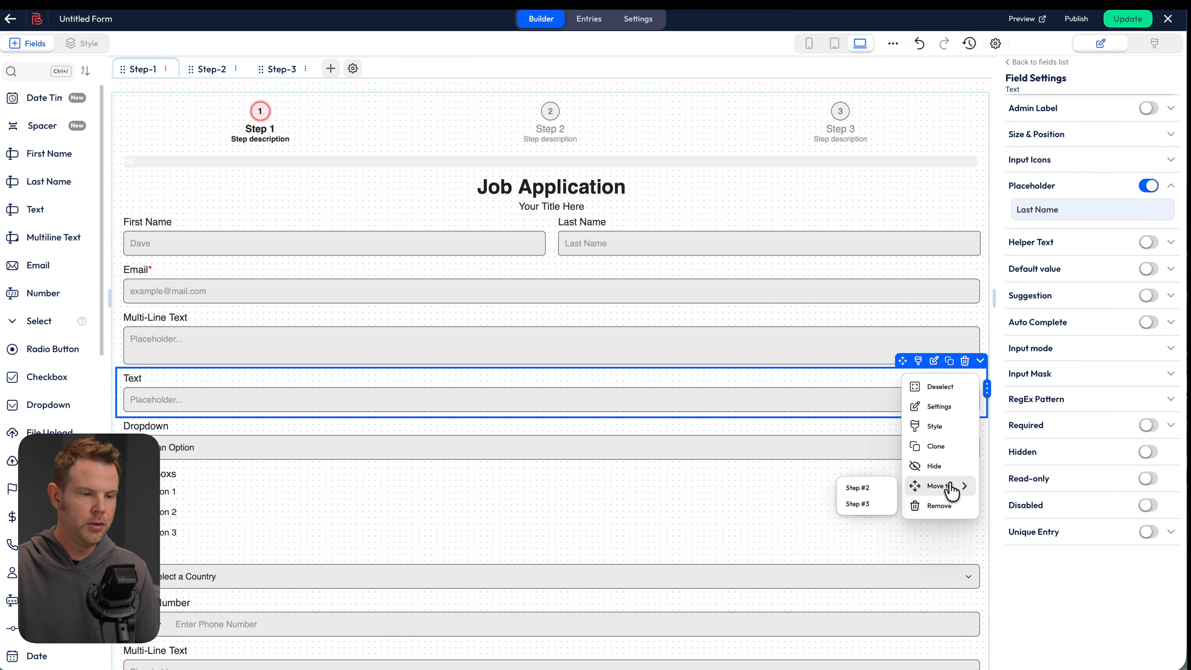
left_click(886, 497)
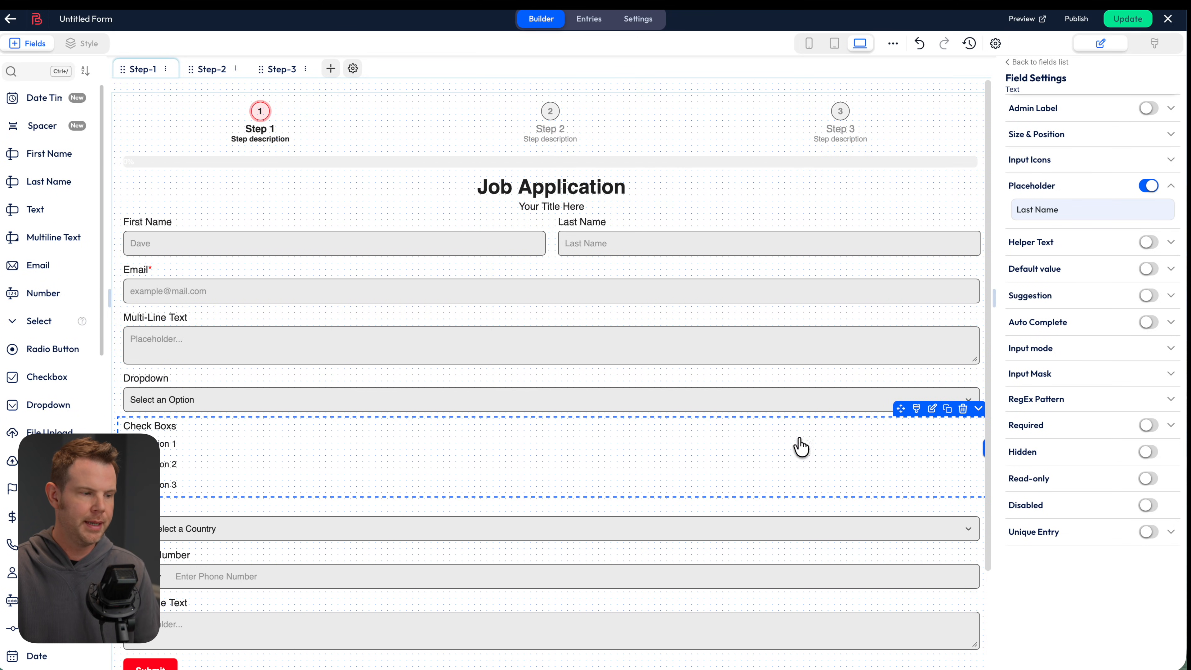
scroll(773, 443, "down", 3)
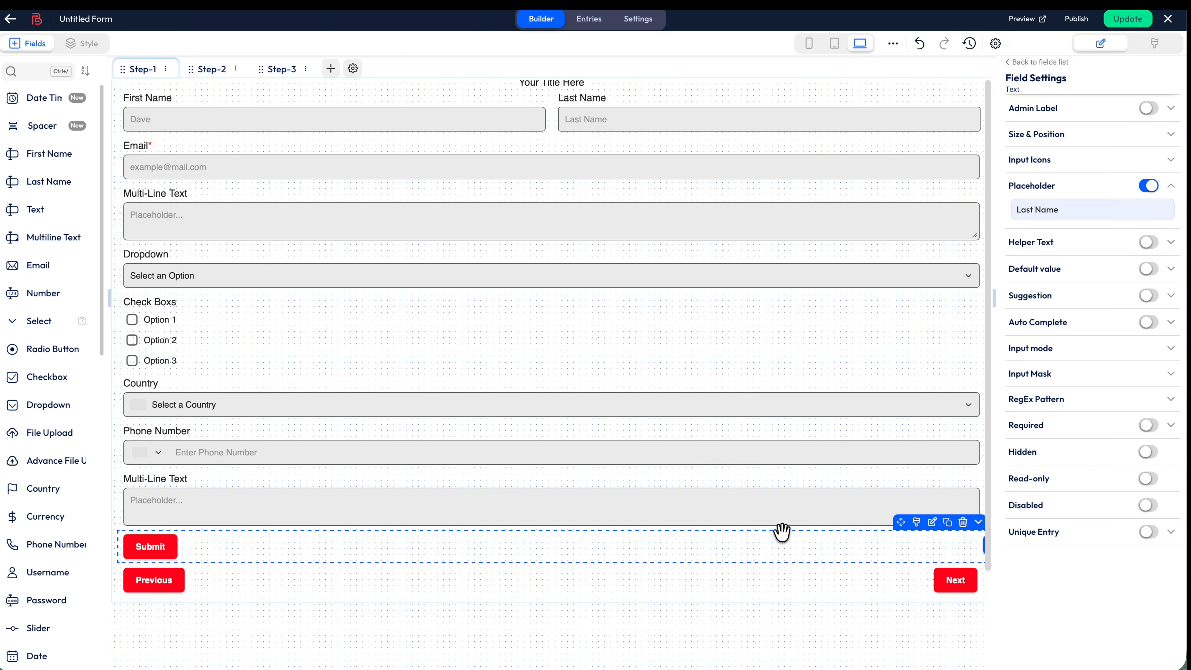
left_click(978, 526)
left_click(980, 534)
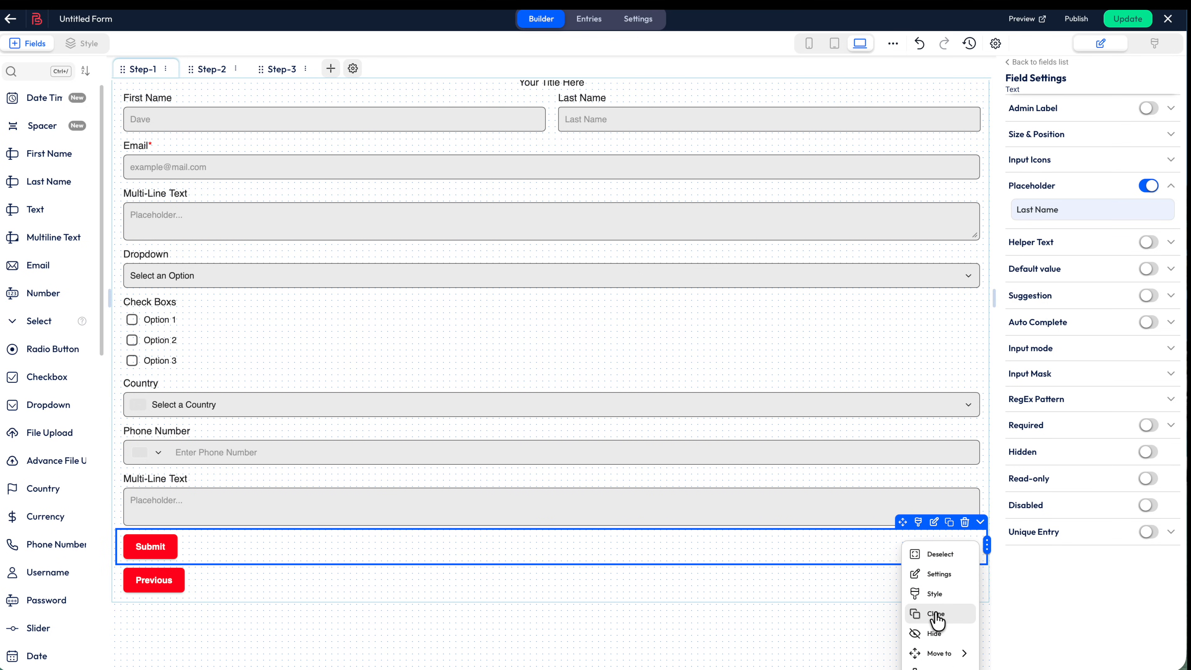
mouse_move(943, 653)
left_click(886, 656)
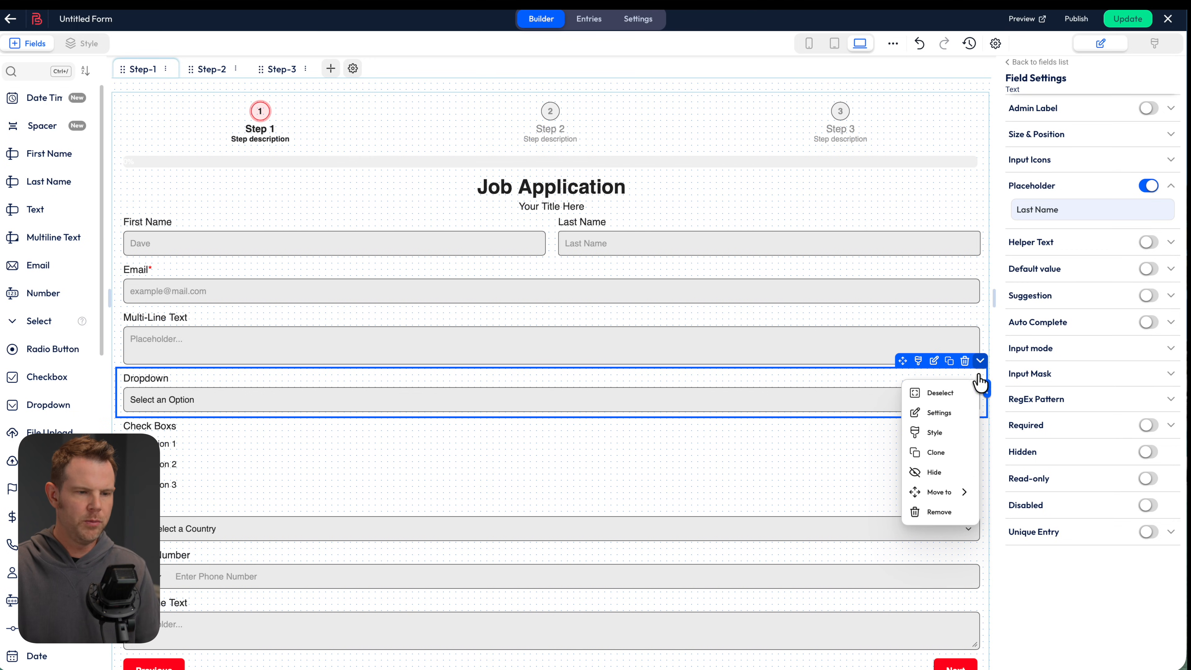
Move the Dropdown and Check Boxes fields to step 2
mouse_move(920, 495)
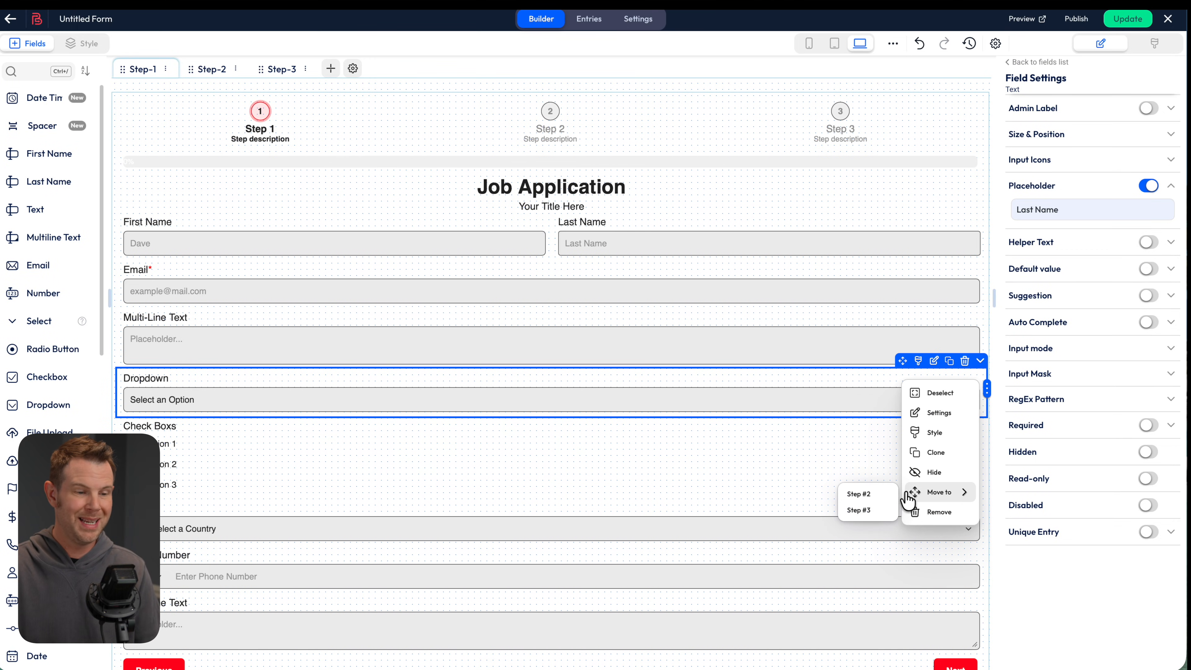
left_click(866, 505)
left_click(978, 360)
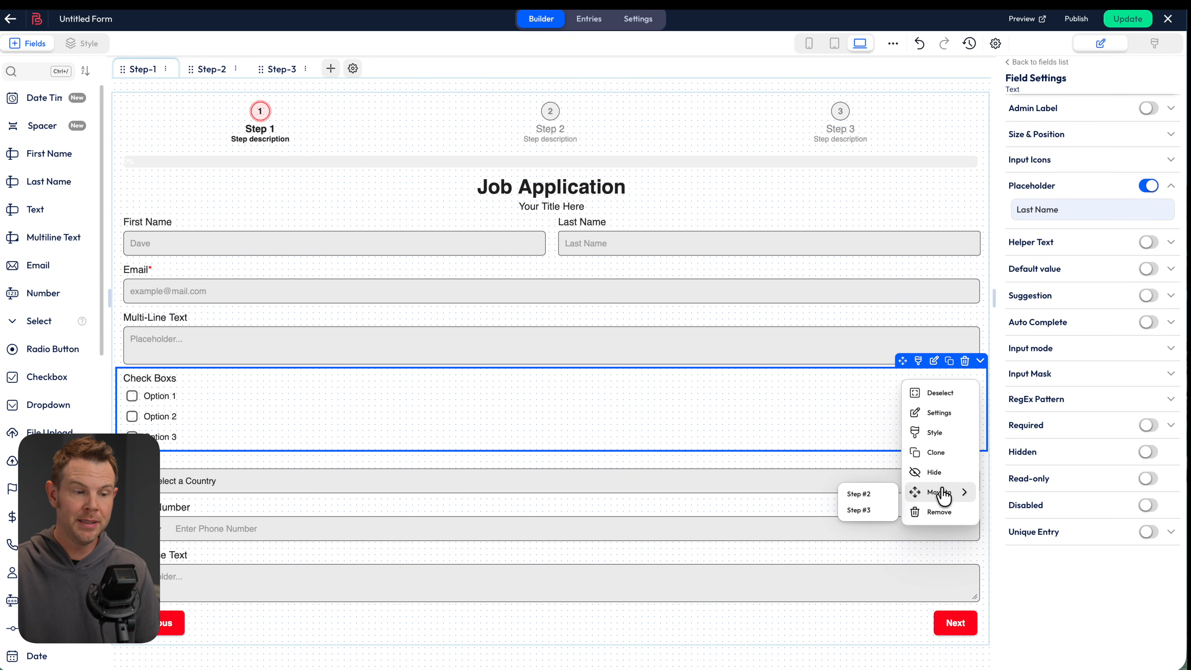
left_click(858, 494)
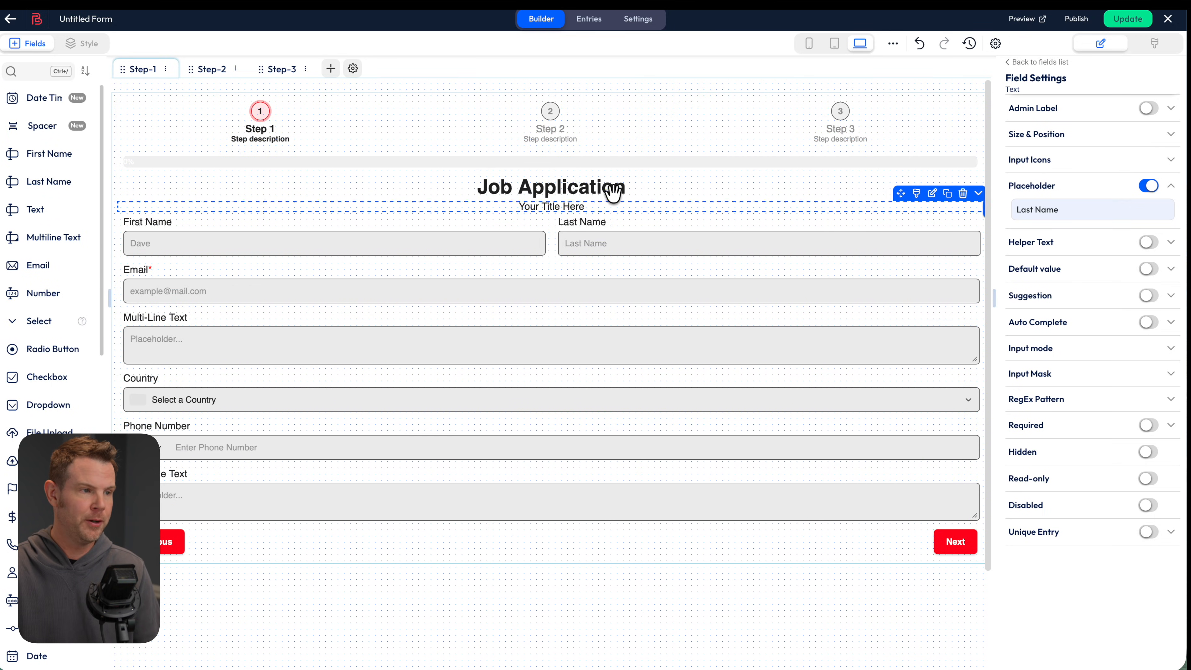
Review steps 2 and 3, then place Submit below the Phone Number field
left_click(212, 69)
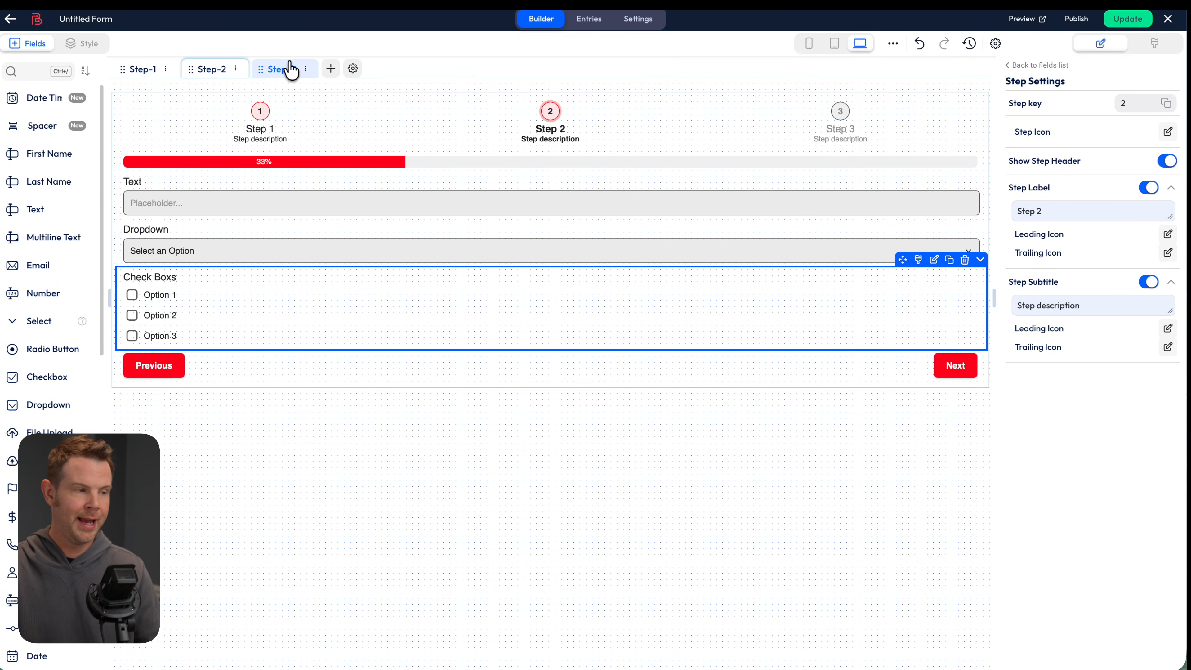
left_click(287, 71)
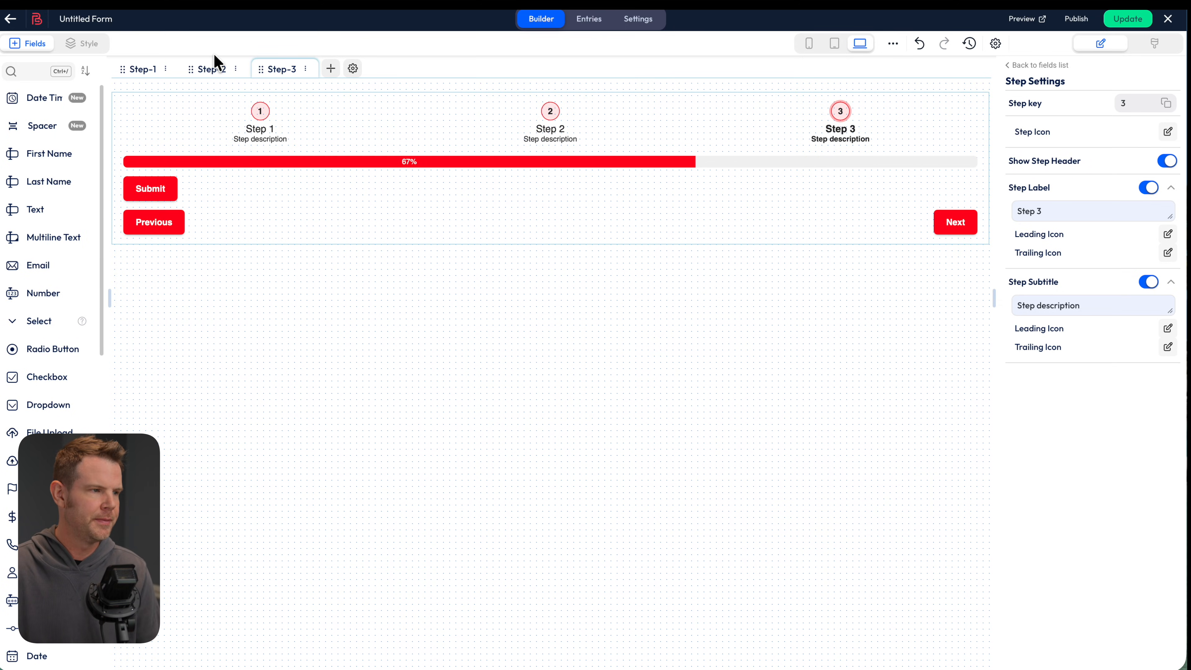
left_click(145, 71)
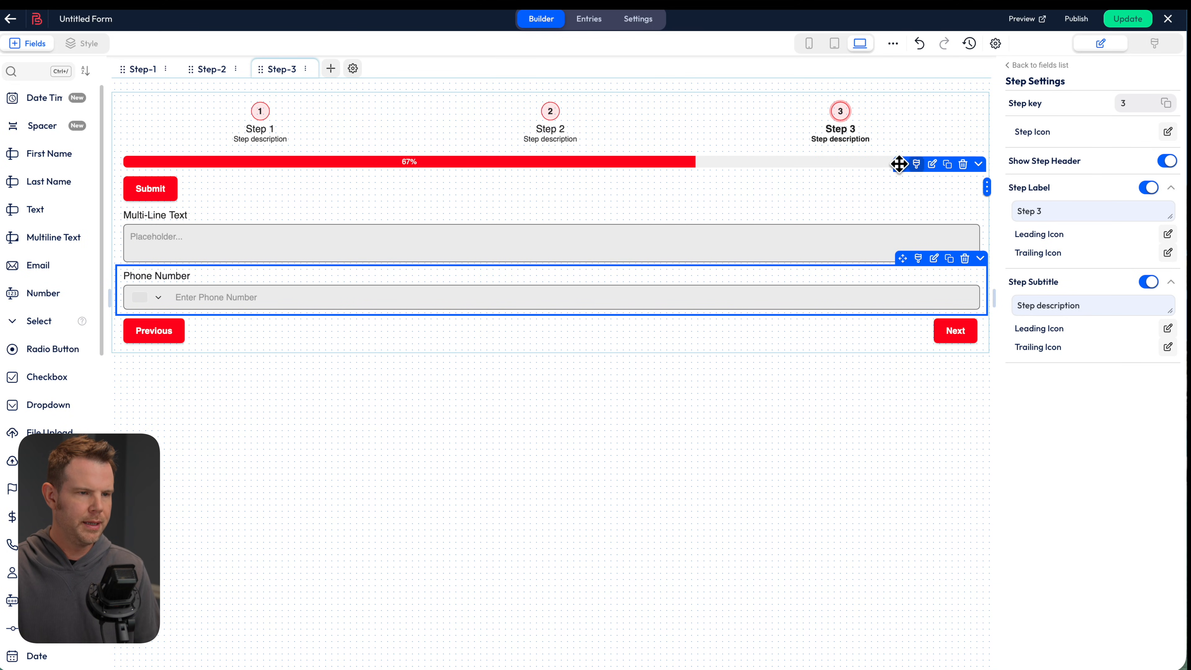
left_click_drag(898, 163, 806, 333)
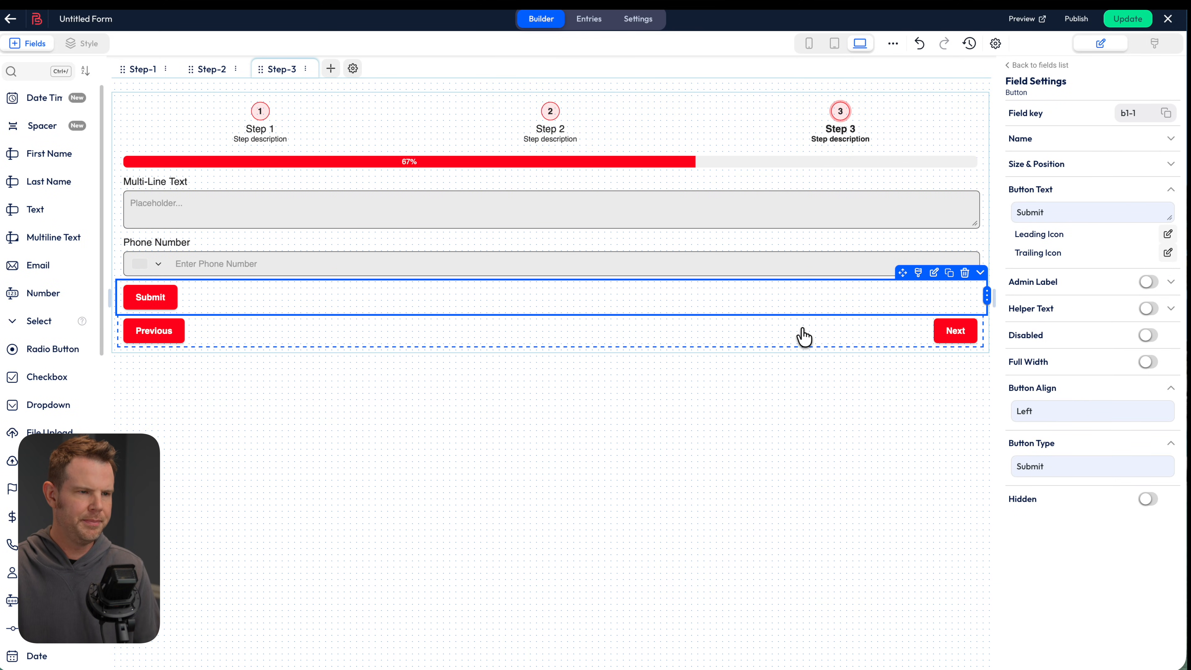
Update the Job Application form to save it, then open Preview
left_click(1131, 21)
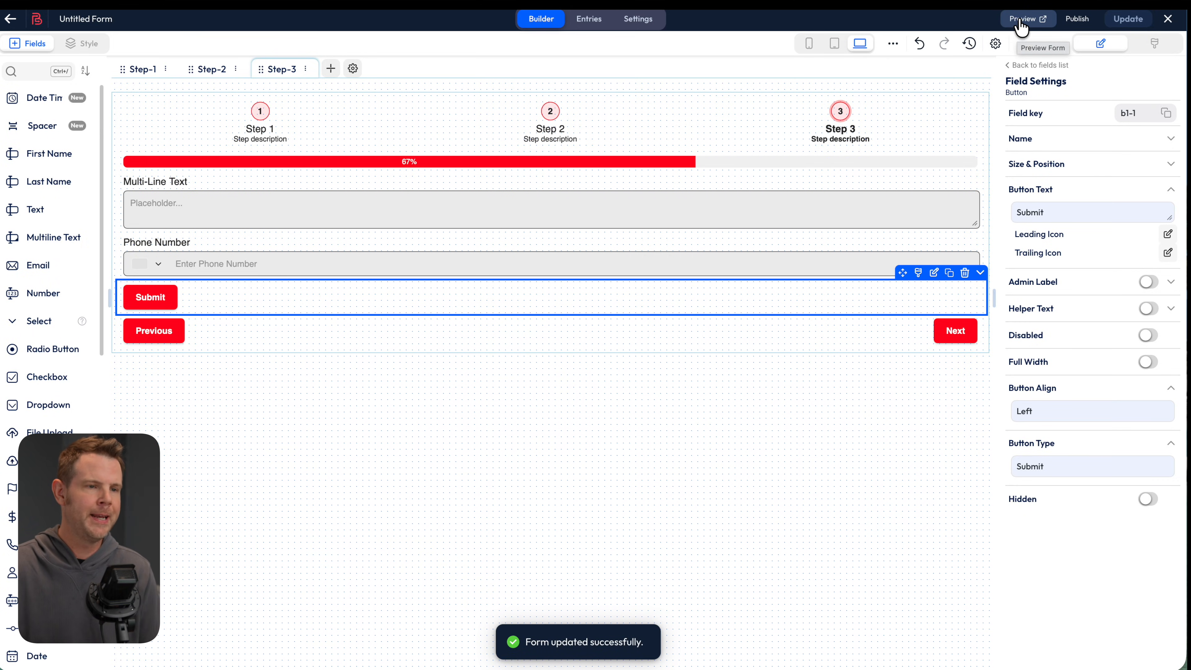
left_click(1020, 23)
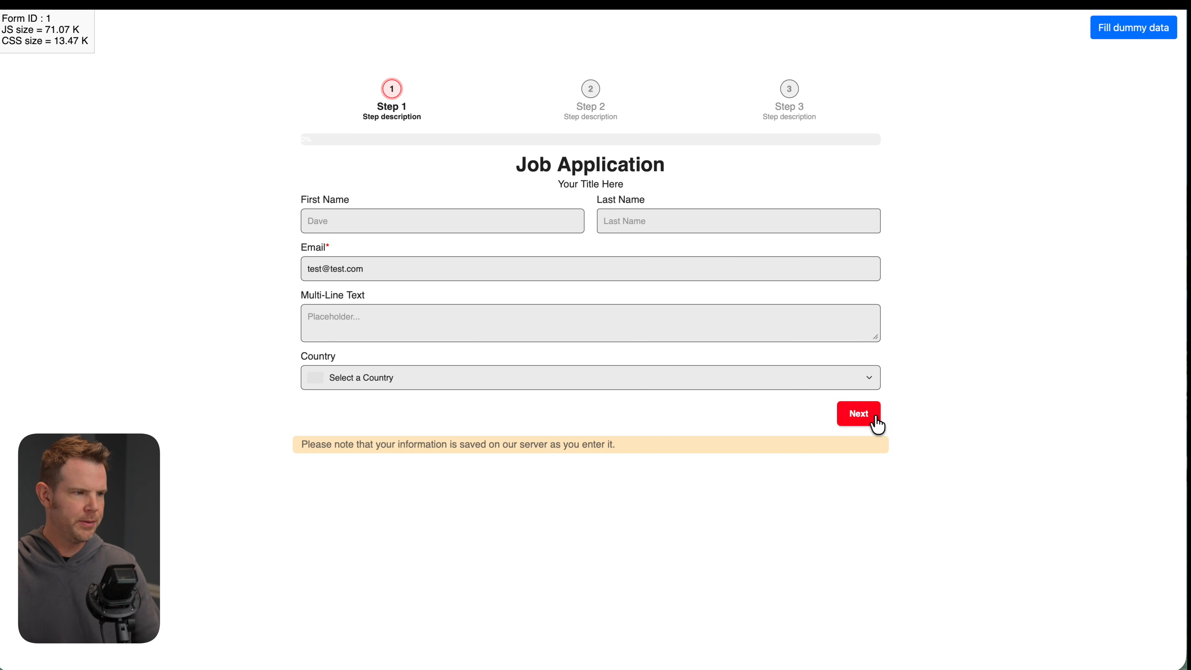
In the preview, go to step 2, tick checkbox Option 1 and choose dropdown 'Option 1 2'
left_click(873, 417)
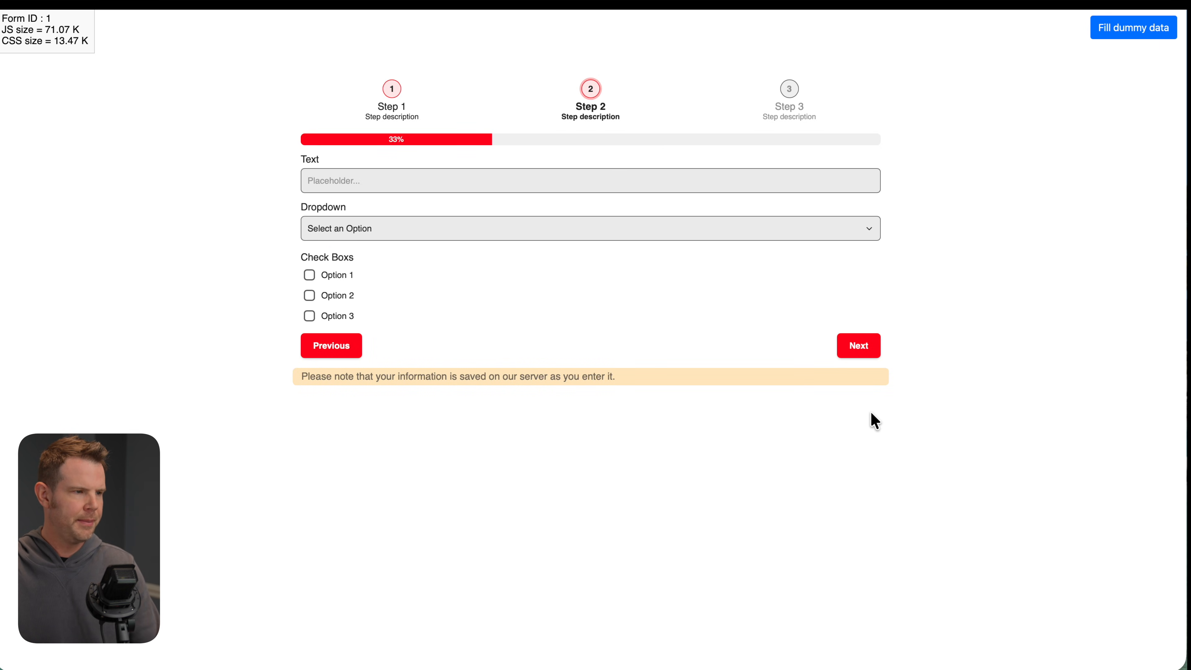
left_click(328, 277)
left_click(354, 228)
left_click(381, 293)
left_click(600, 459)
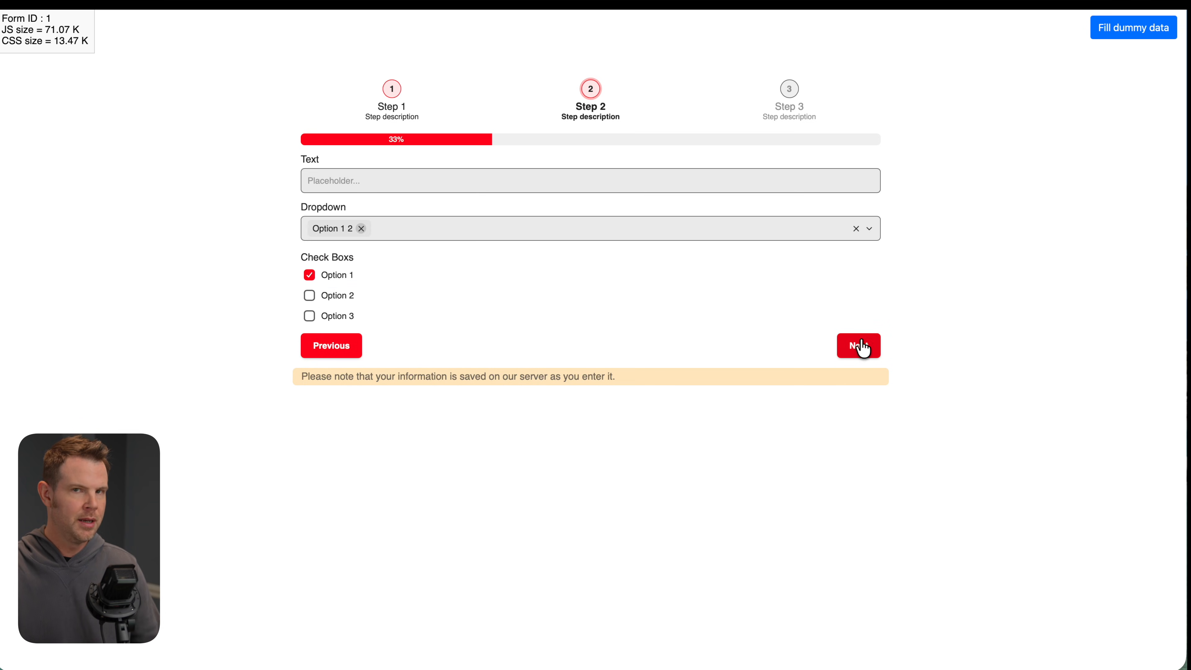
Advance to step 3 and pick American Samoa as the phone number country
left_click(867, 347)
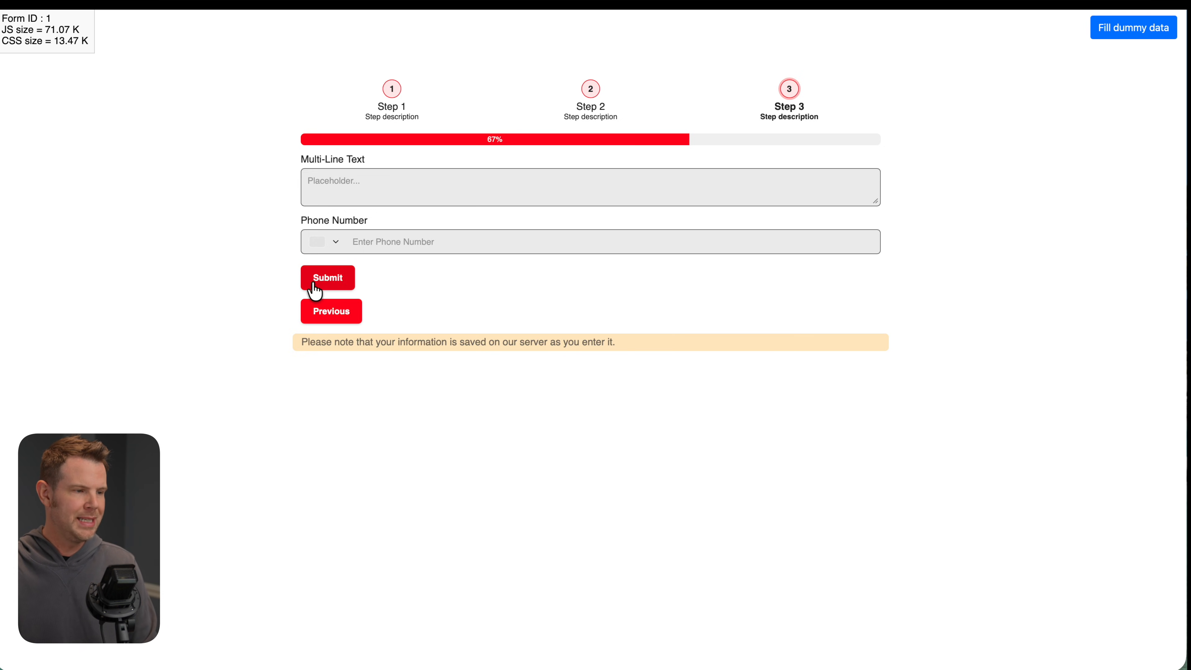
left_click(359, 235)
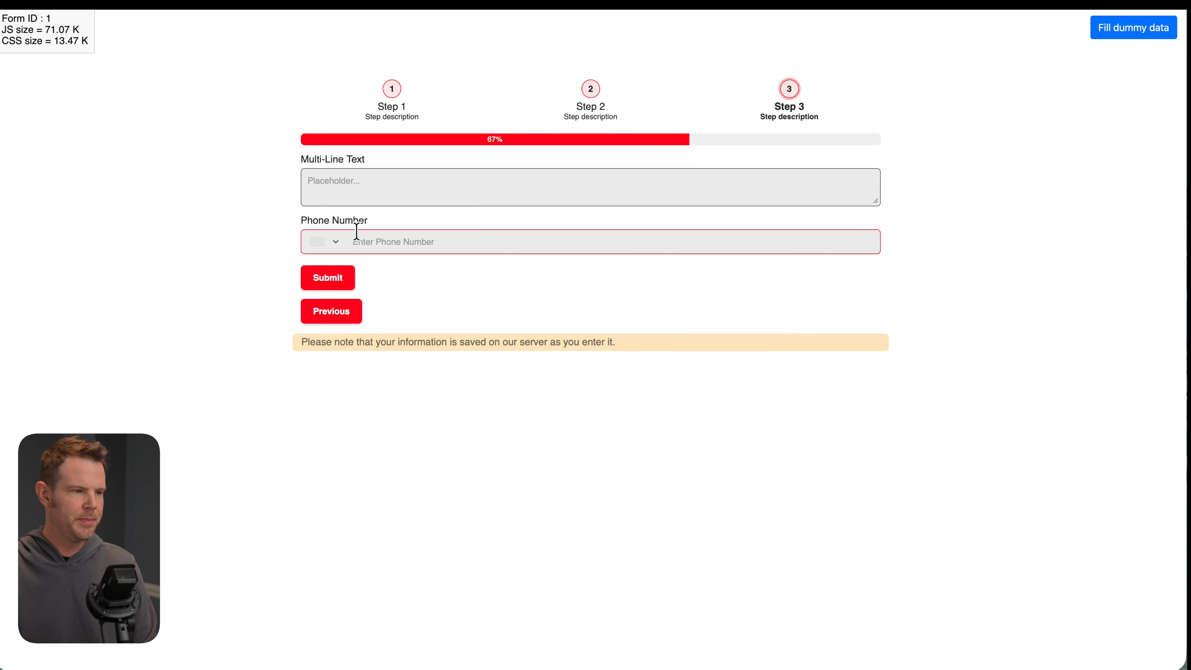
left_click(317, 245)
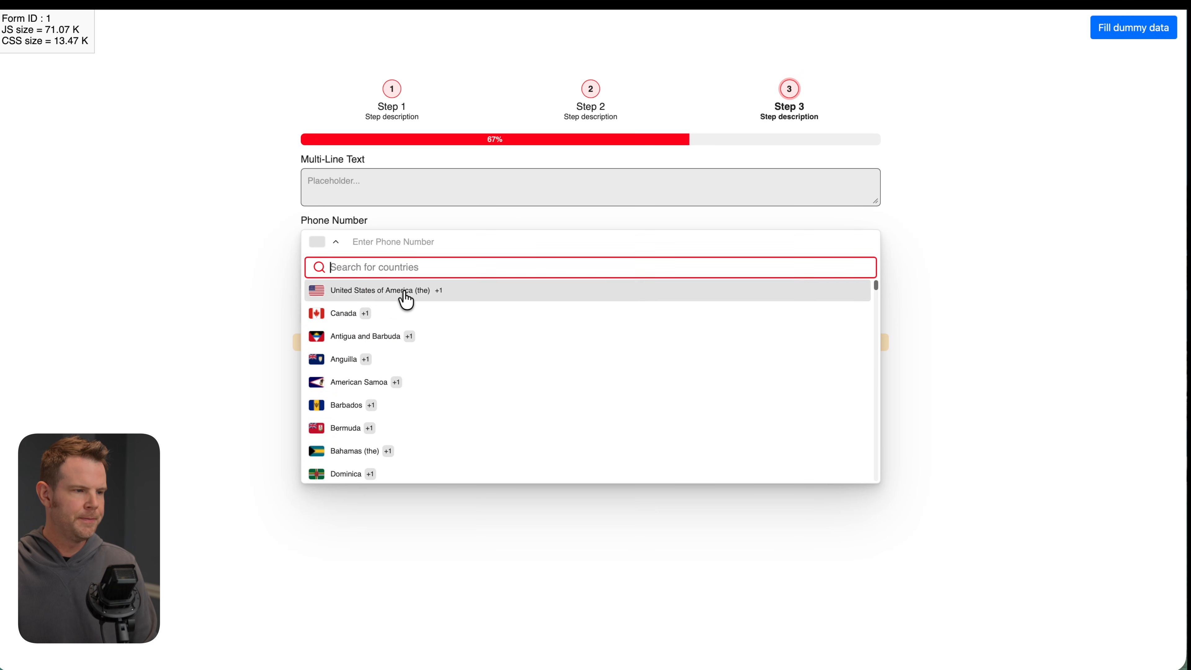
left_click(377, 383)
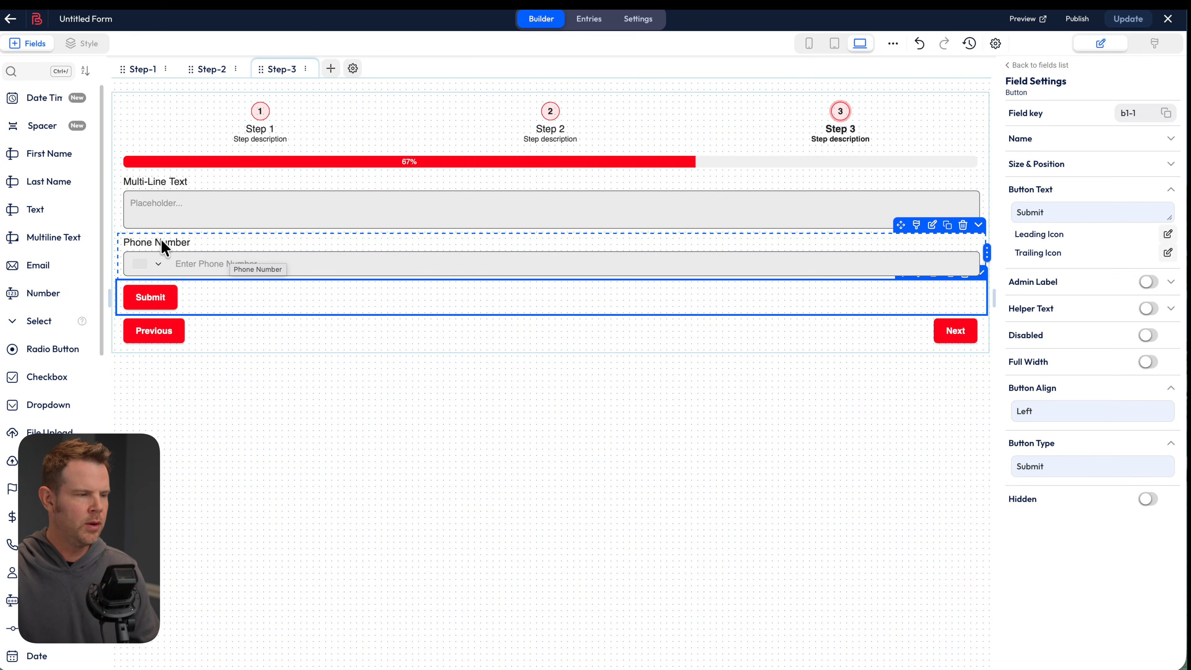
Cut the Phone Number input format's first digit group to three digits and update the form
left_click(203, 242)
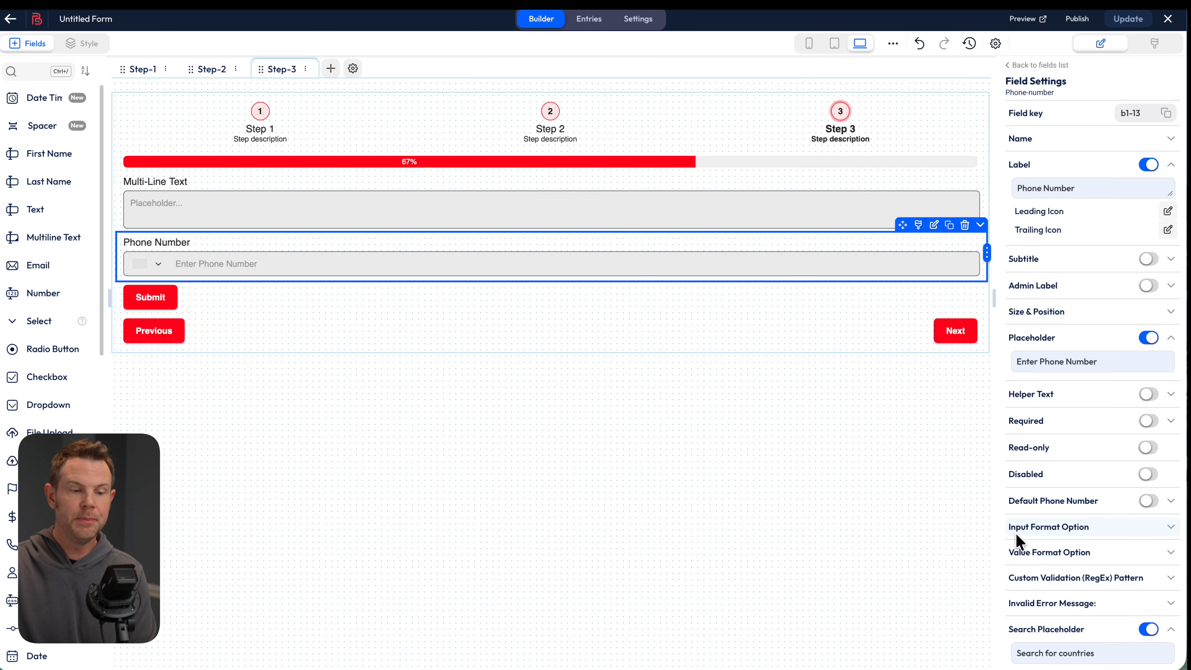
left_click(1160, 528)
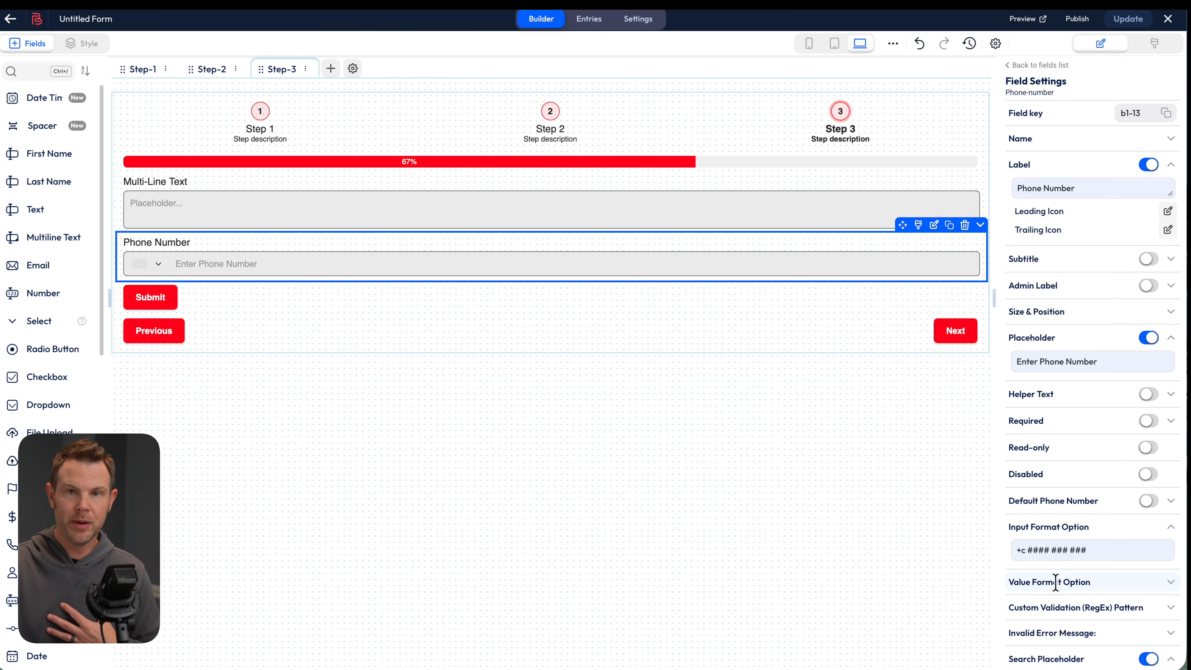
left_click(1044, 550)
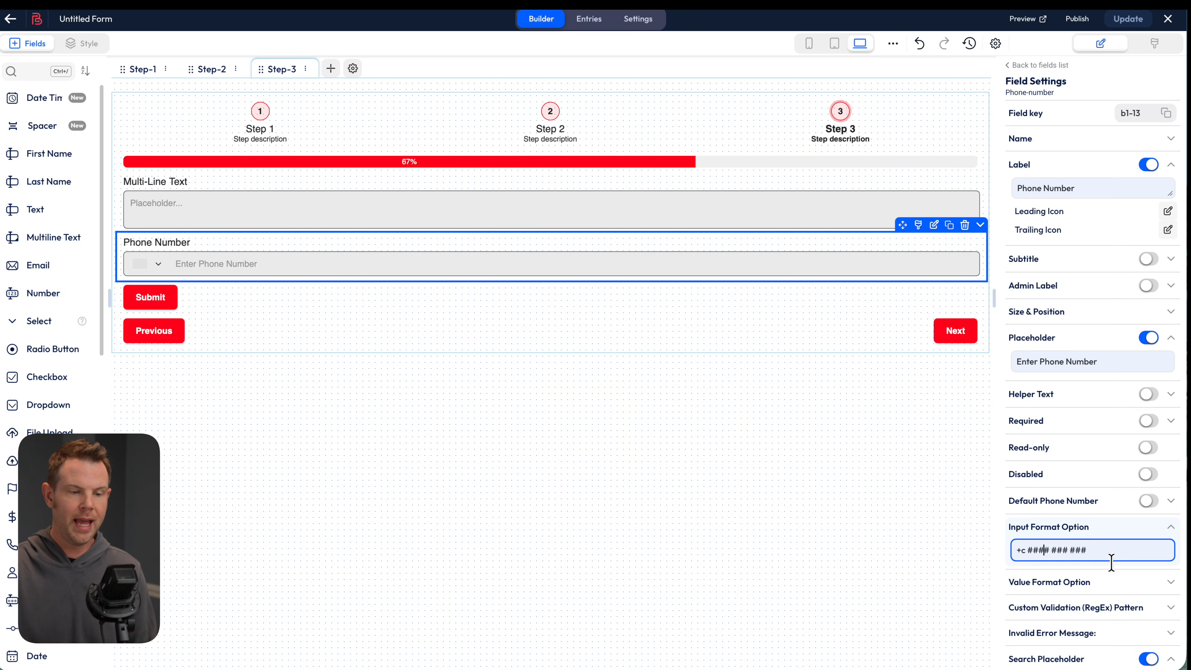
key("BackSpace")
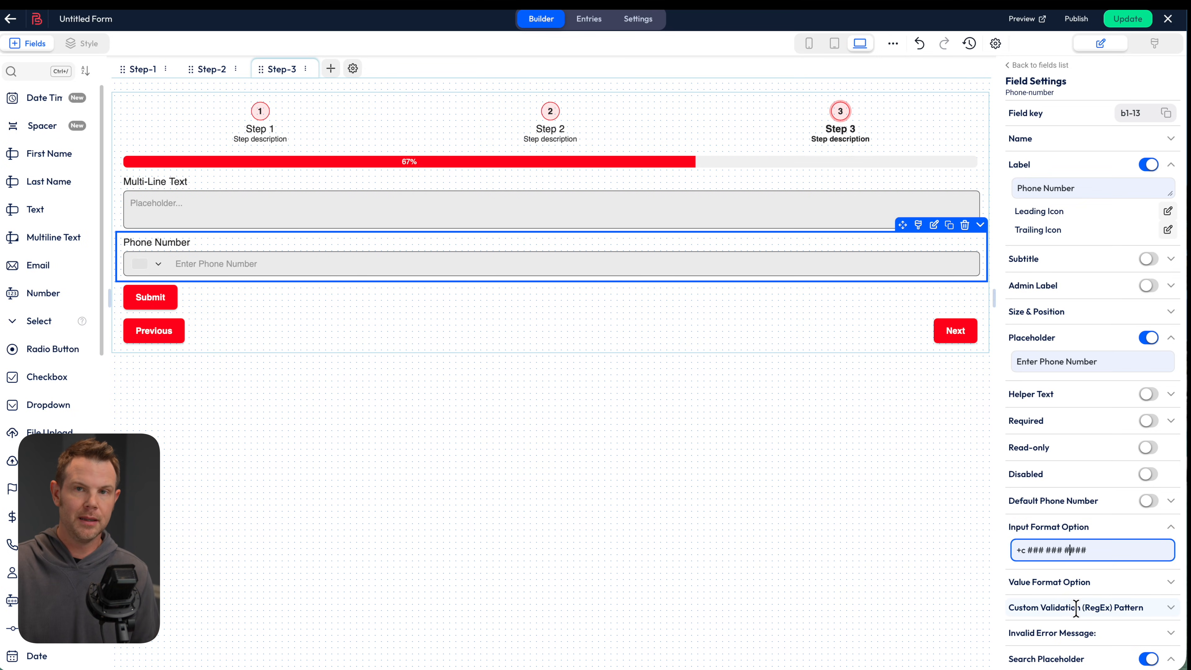
left_click(860, 553)
left_click(1130, 20)
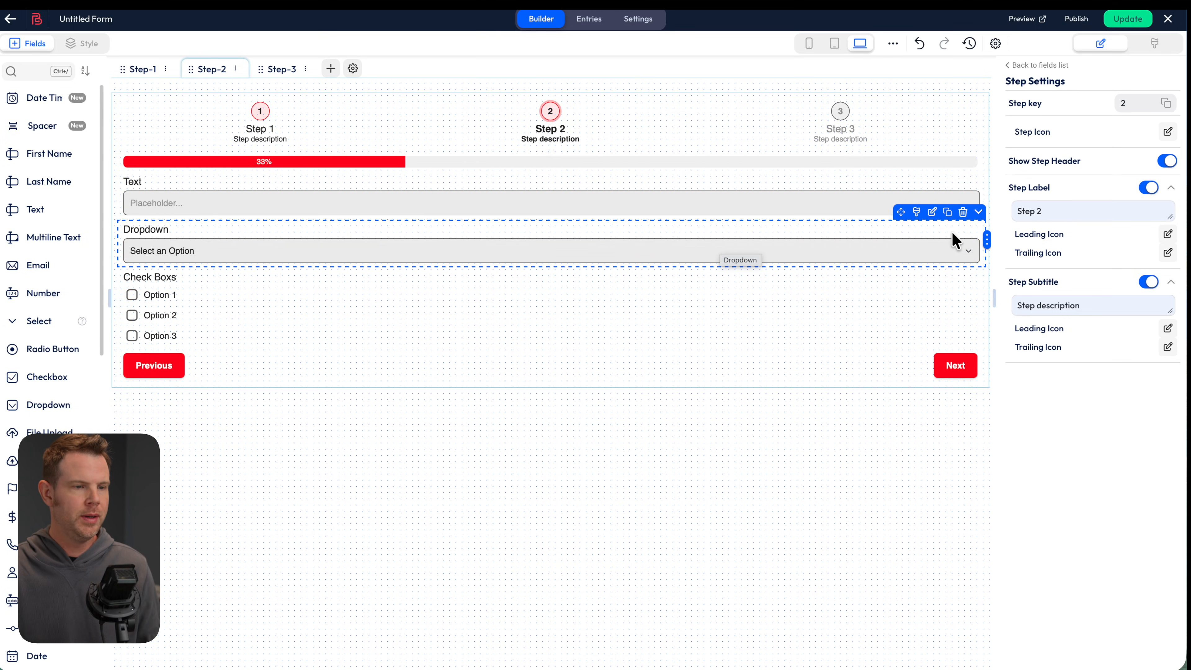
In the Dropdown's options, delete Option 13, add Option 11, and add Group 1
left_click(853, 237)
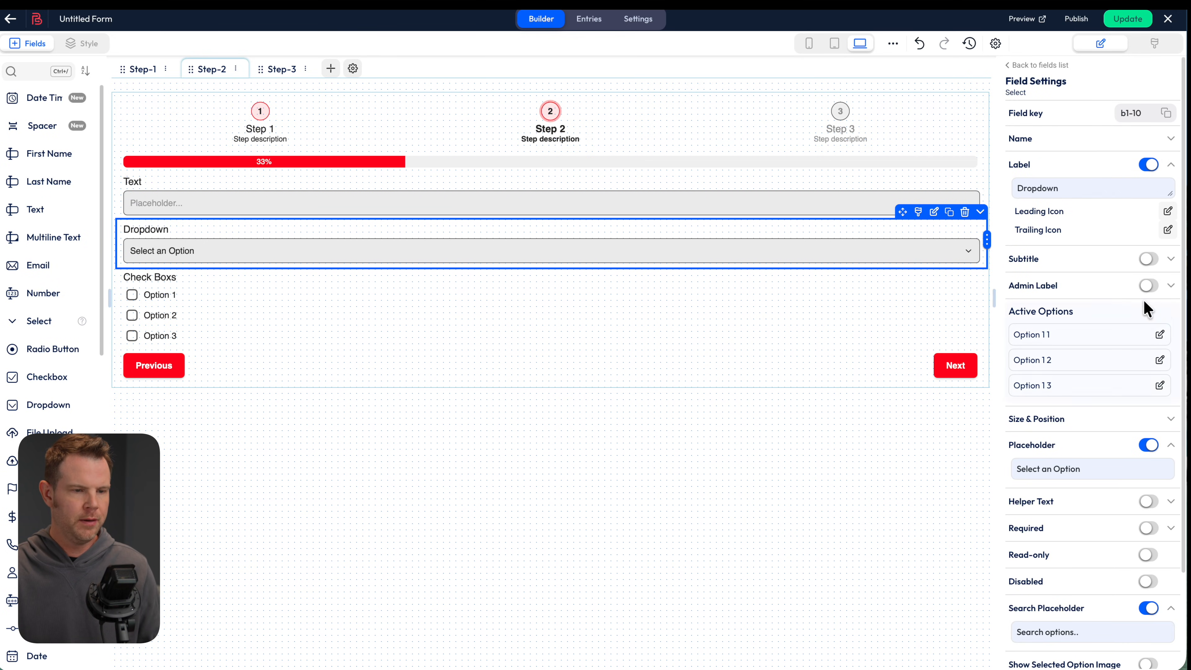
left_click(1161, 335)
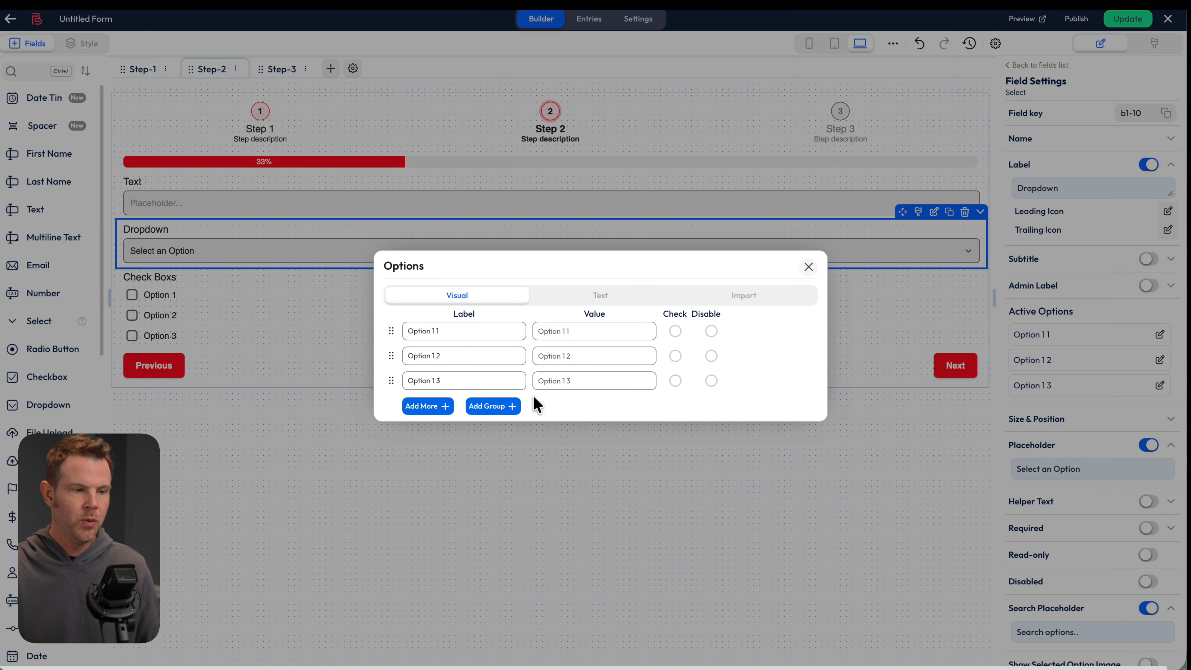
left_click(795, 381)
left_click(431, 405)
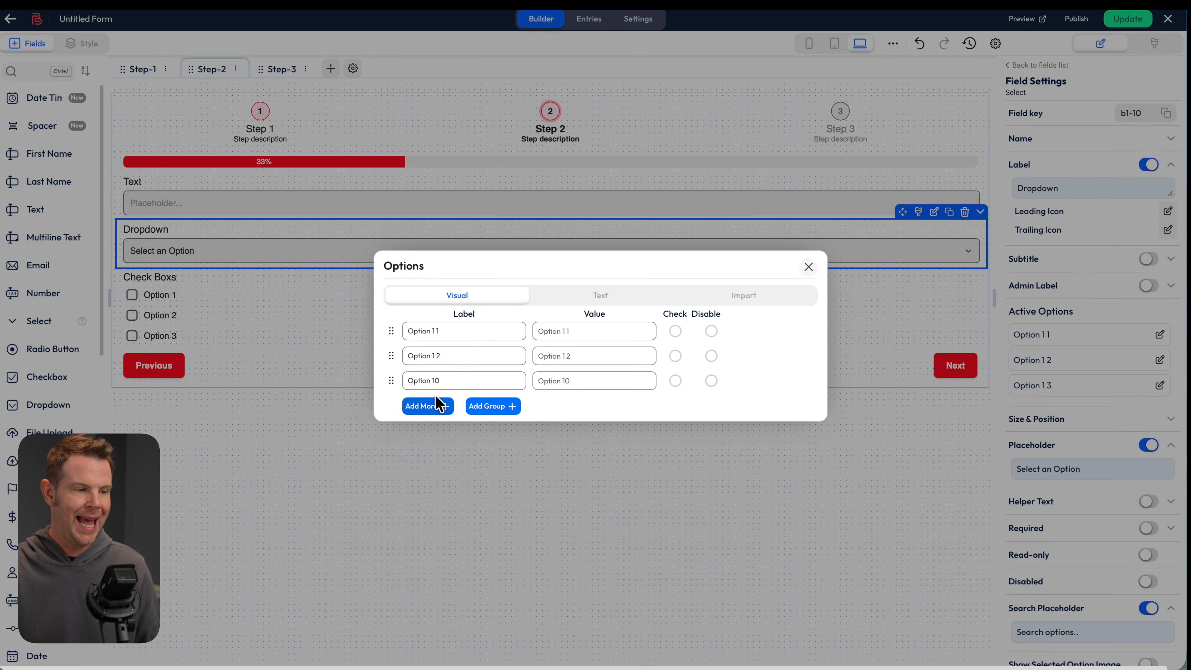
left_click(504, 407)
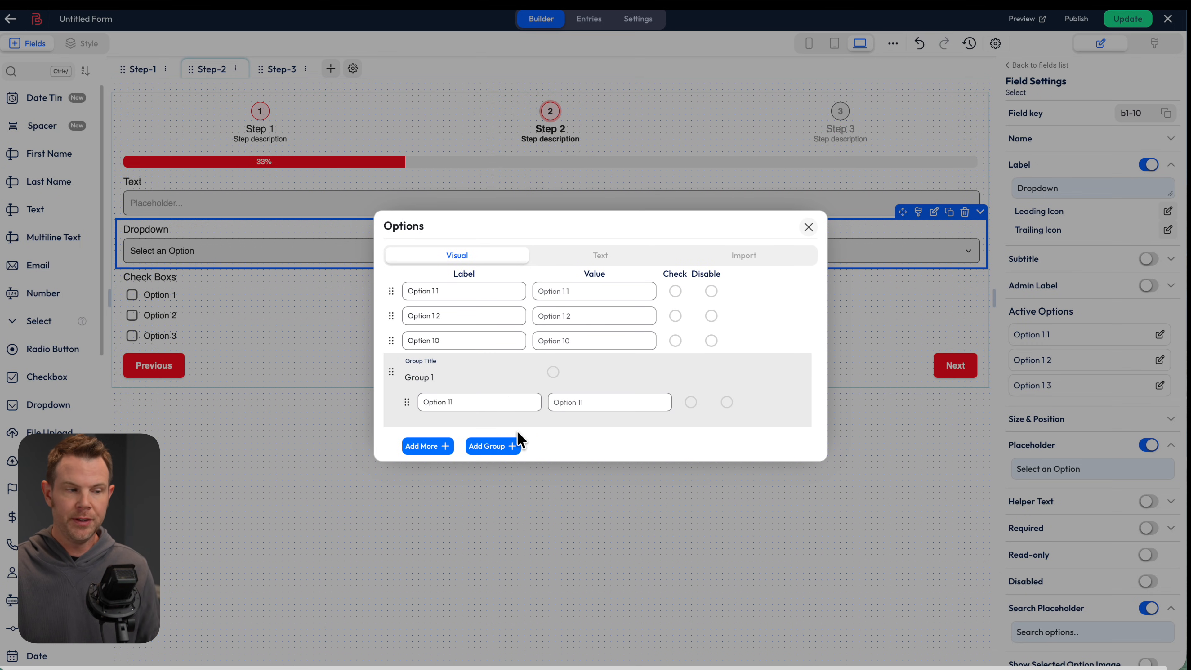
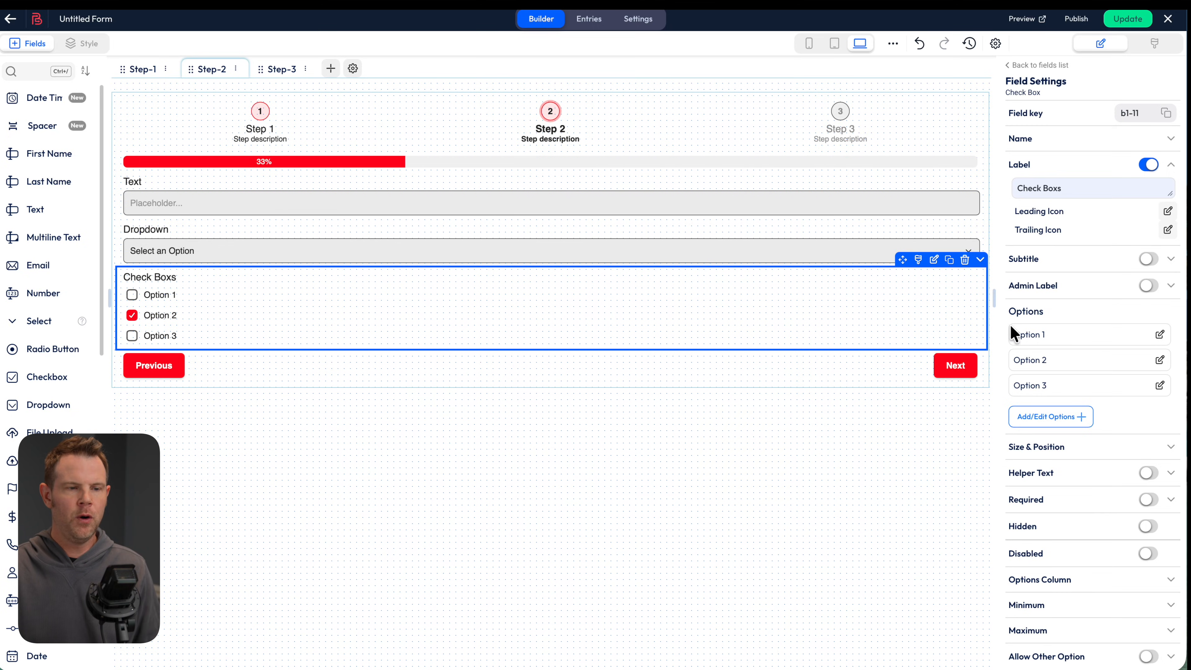
Add a GDPR consent agreement to Step 2 and tick Option 3 in the check boxes
left_click(1036, 417)
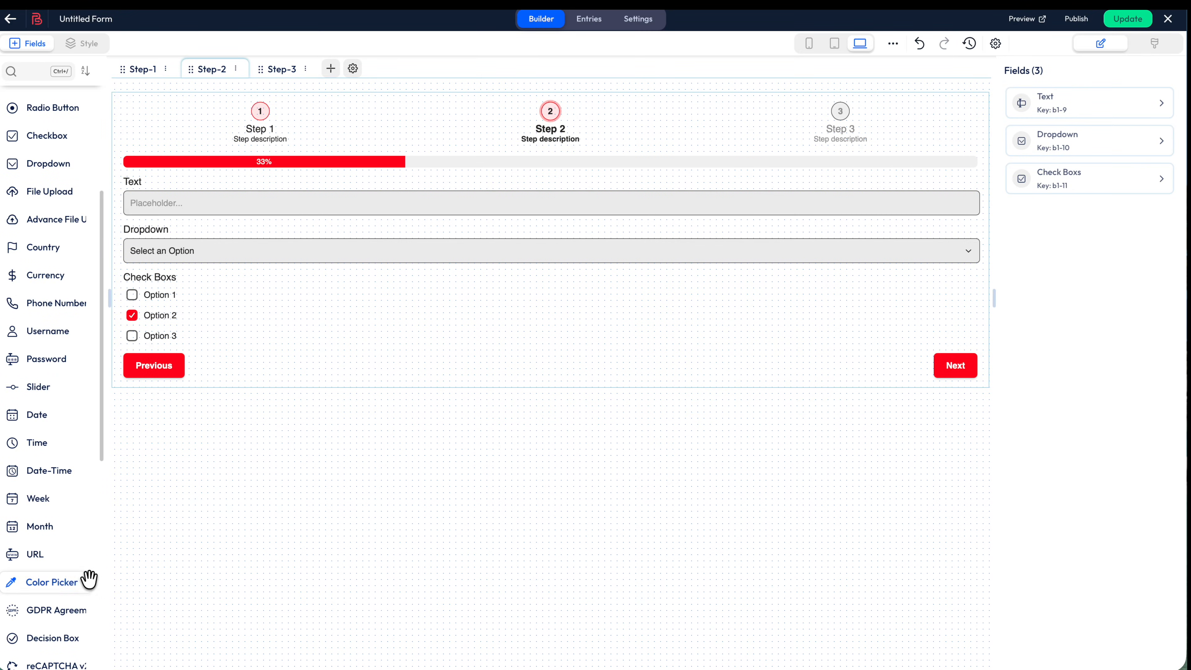
left_click_drag(49, 611, 300, 347)
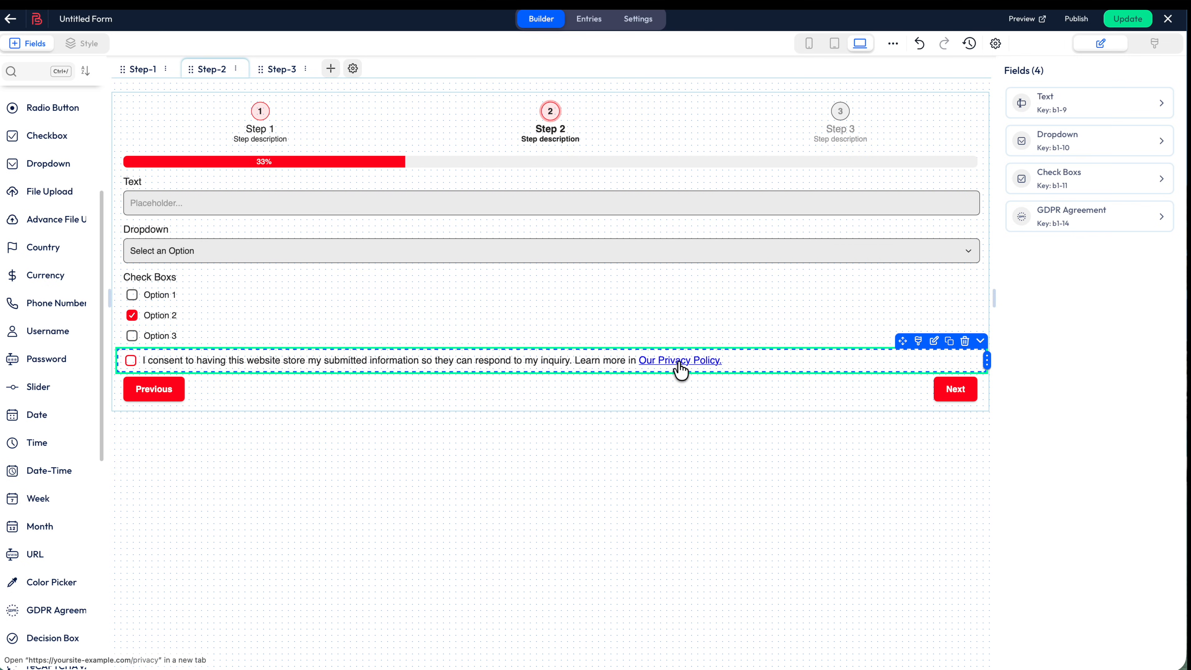
left_click(131, 336)
Add a narrow Color Picker below the consent line, then drop a Rating field above it
scroll(52, 516, "down", 1)
left_click_drag(47, 548, 319, 383)
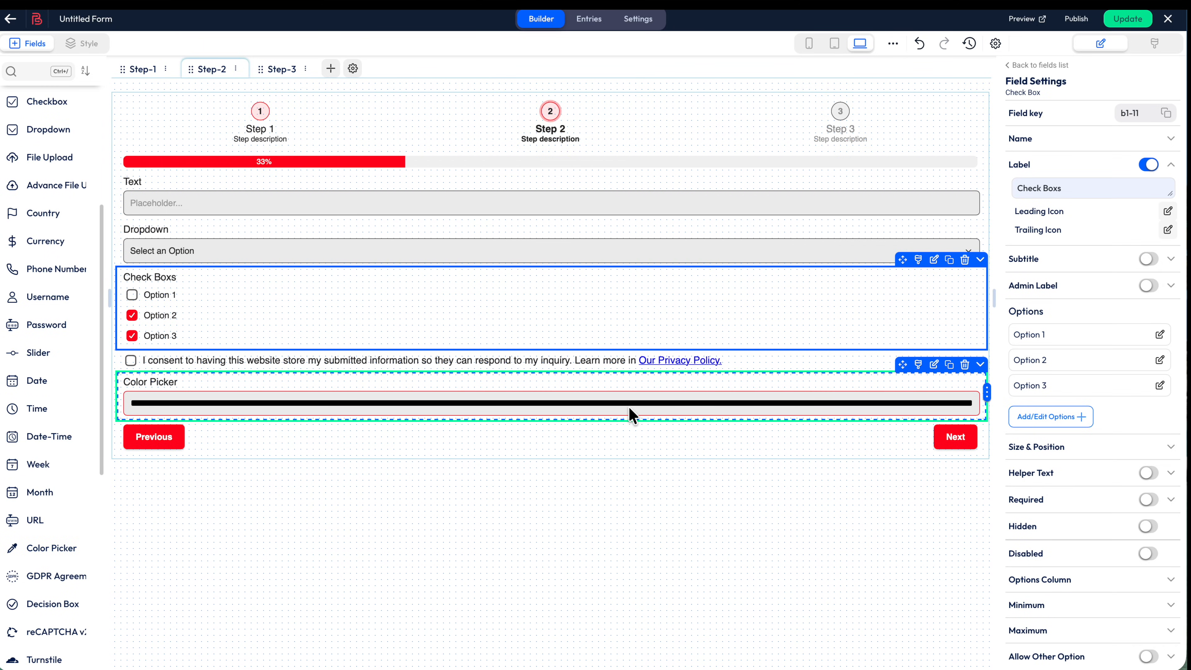
left_click_drag(987, 392, 171, 431)
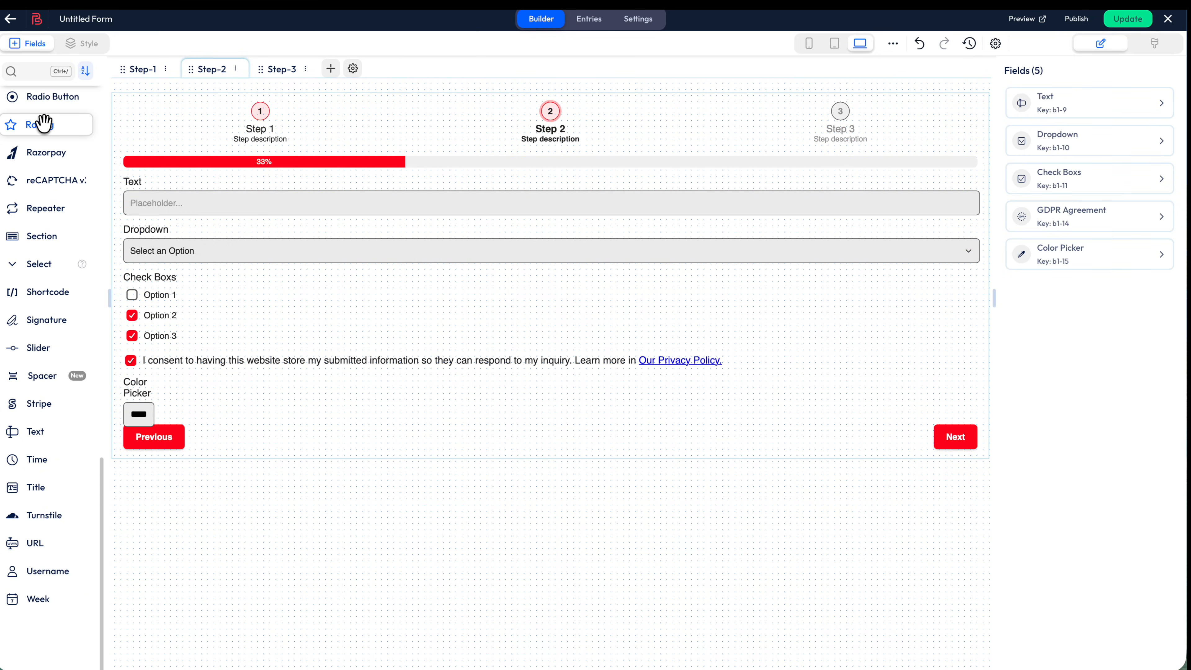
left_click_drag(40, 123, 222, 451)
Give the Rating field a sixth rating option
left_click(138, 420)
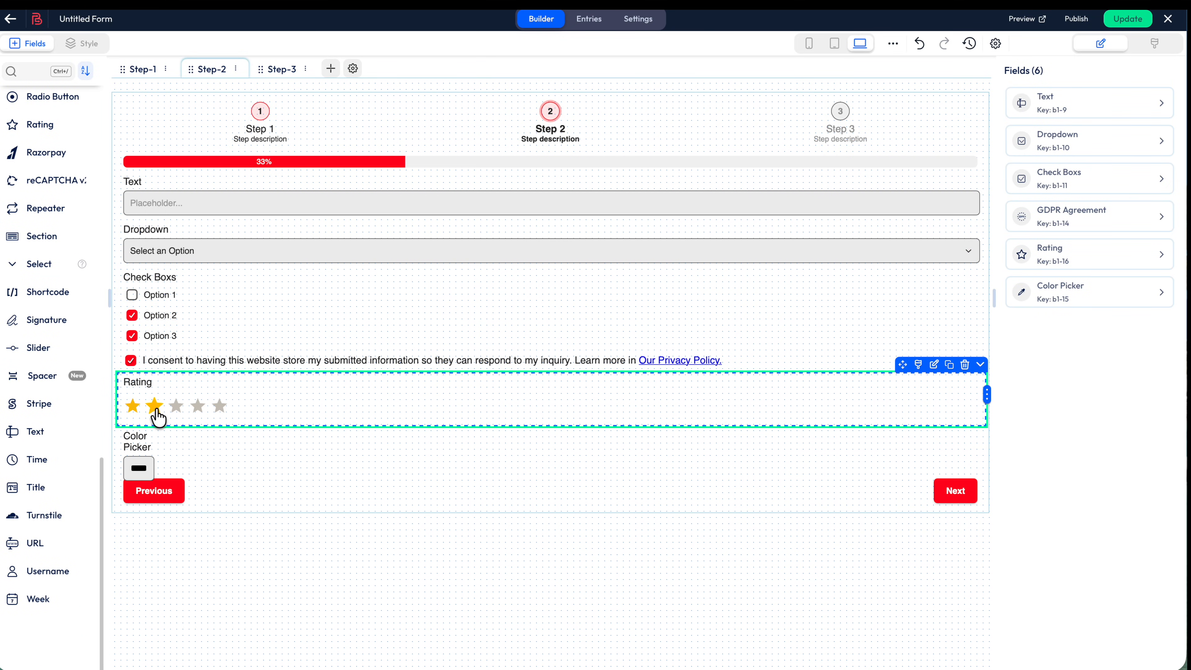
left_click(301, 407)
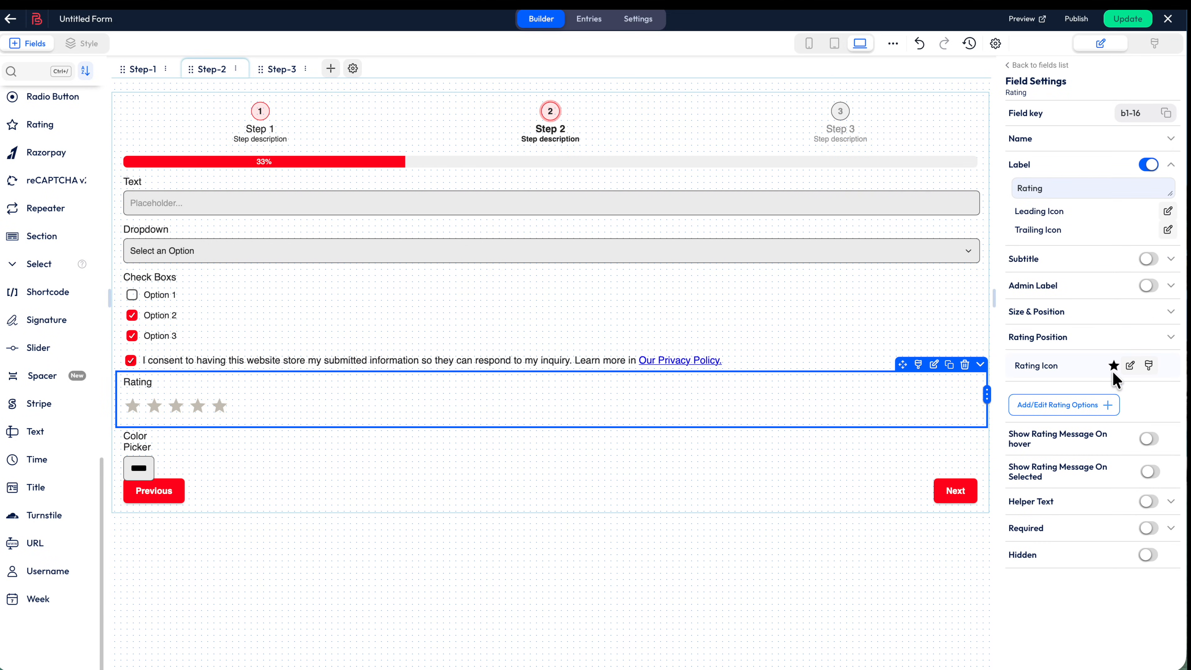
left_click(1107, 404)
left_click(425, 428)
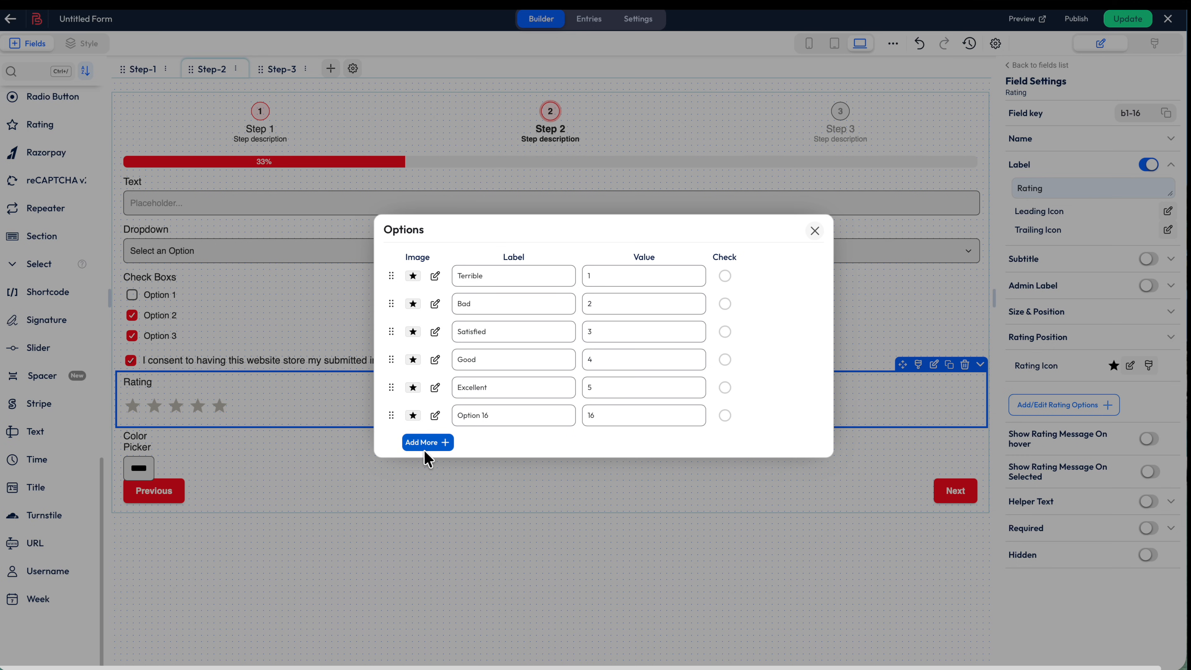
key("Escape")
Remove the colour picker, add a Repeater with a Text input below the Rating, and save
left_click_drag(37, 347, 958, 506)
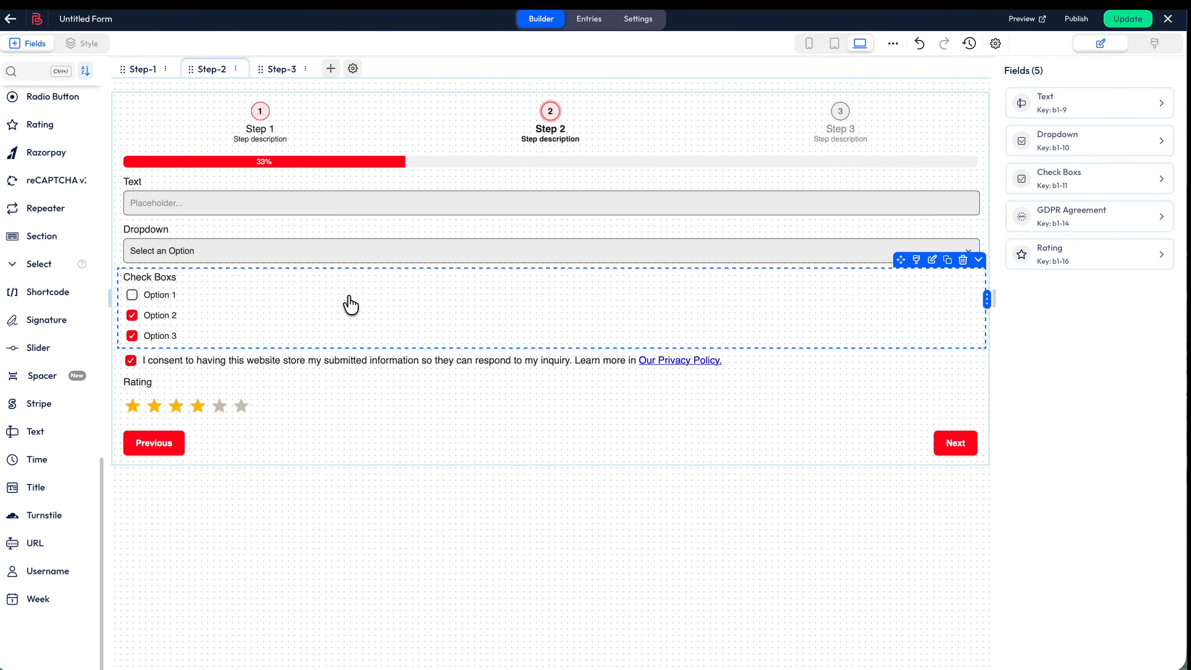
left_click_drag(35, 216, 306, 447)
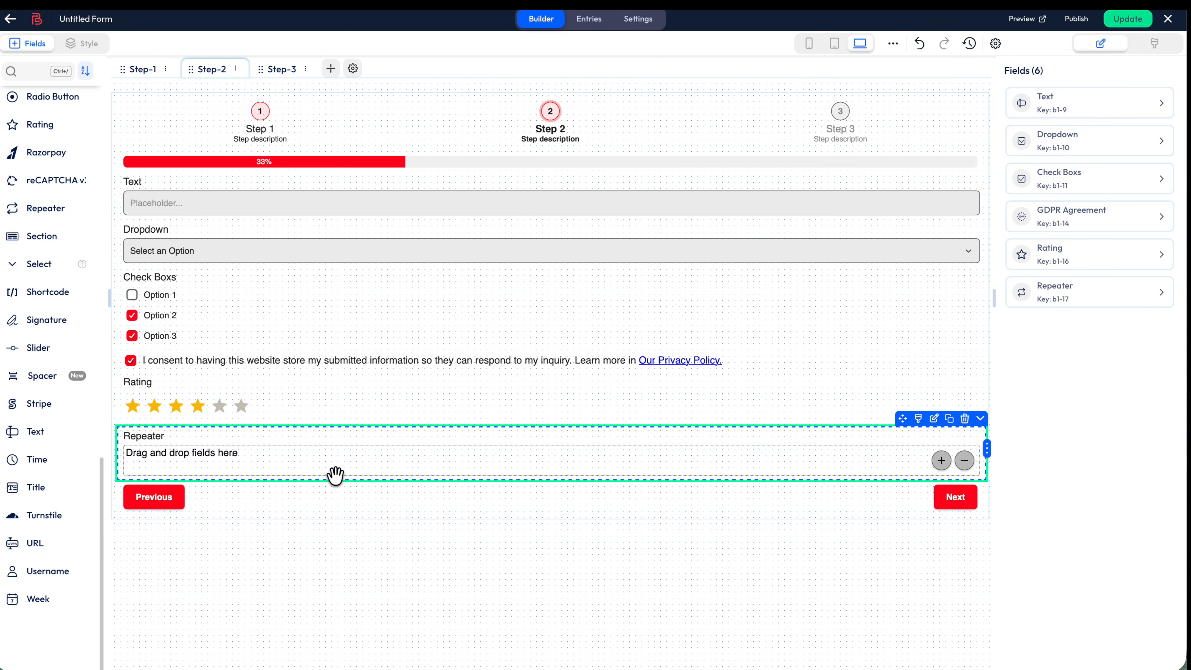
scroll(45, 547, "down", 1)
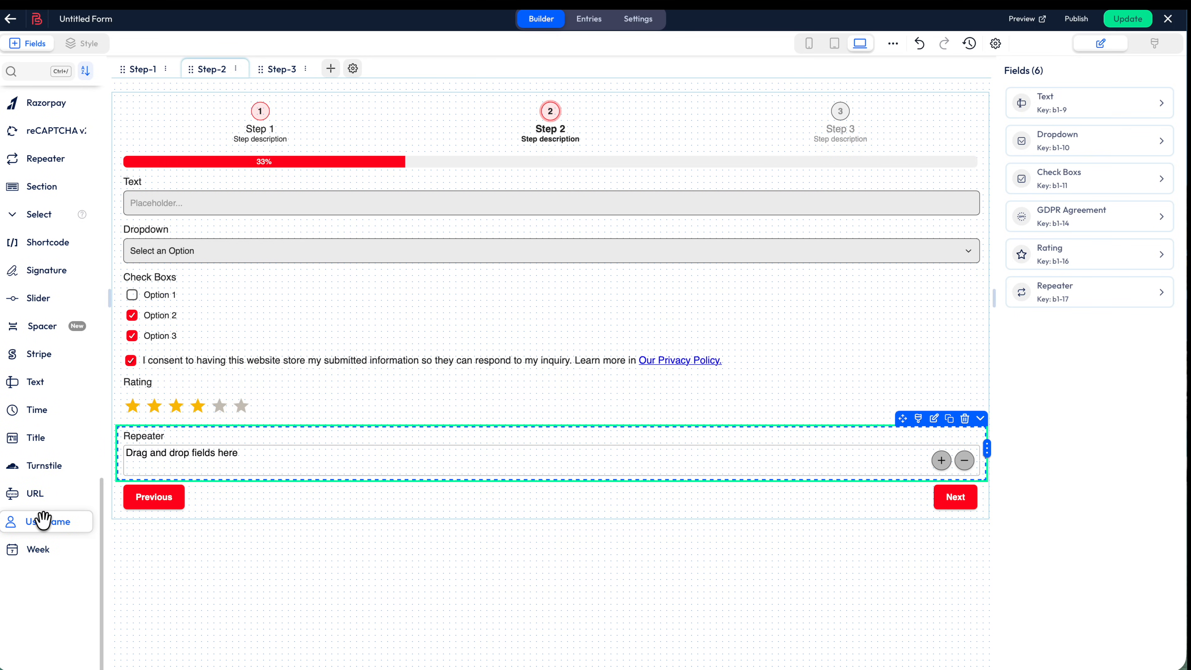
left_click_drag(66, 381, 417, 483)
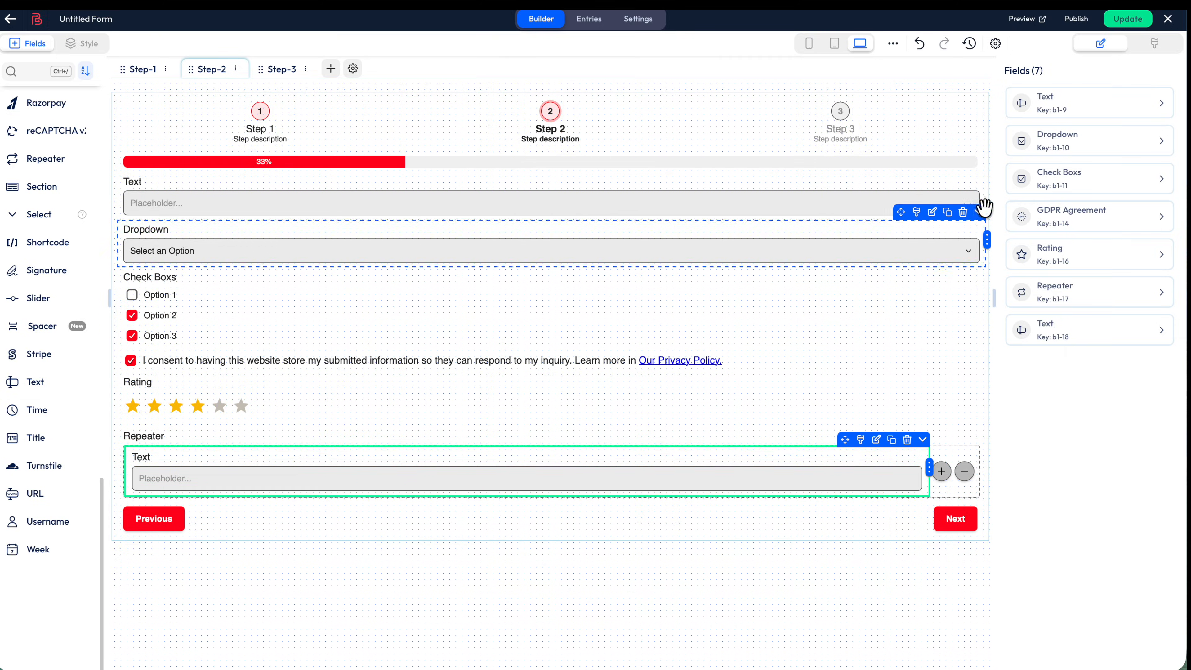
left_click(1128, 19)
Preview the form, focus the Email field, and grow Step 2's Repeater to three rows
left_click(1024, 20)
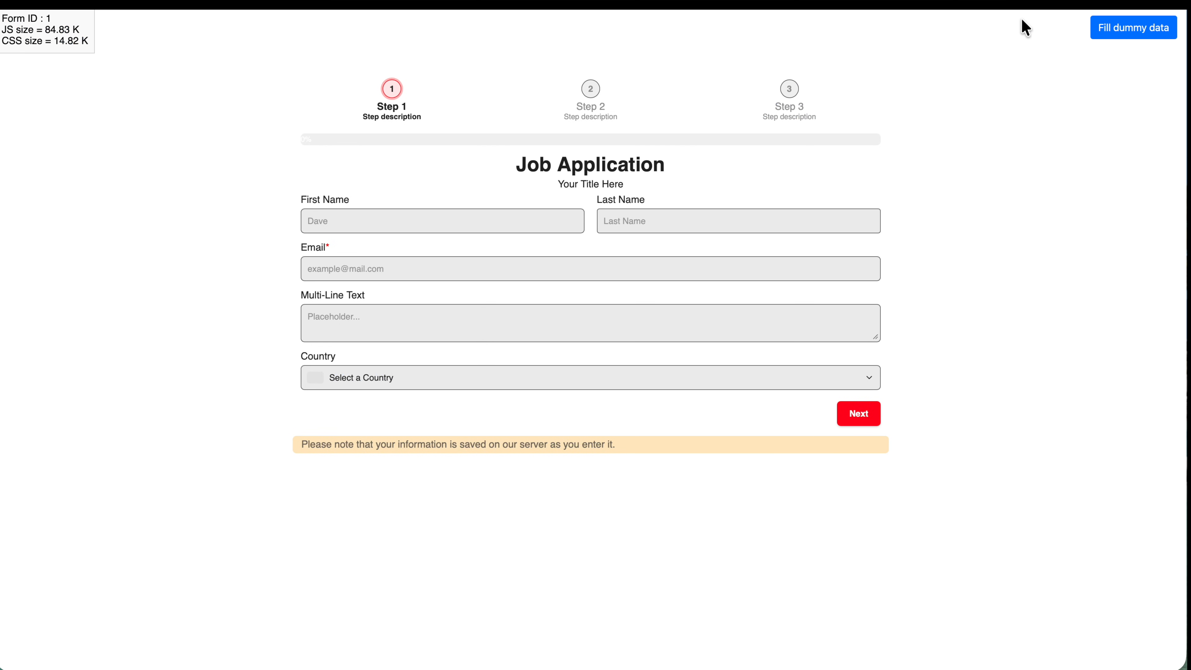
left_click(544, 276)
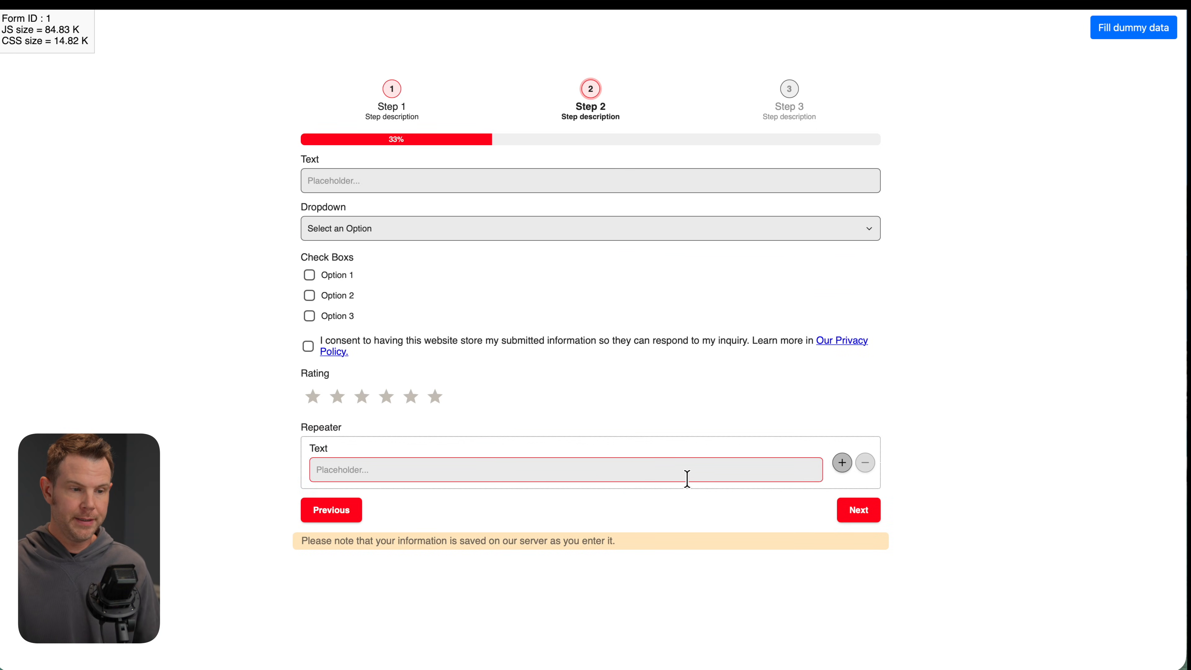
left_click(843, 463)
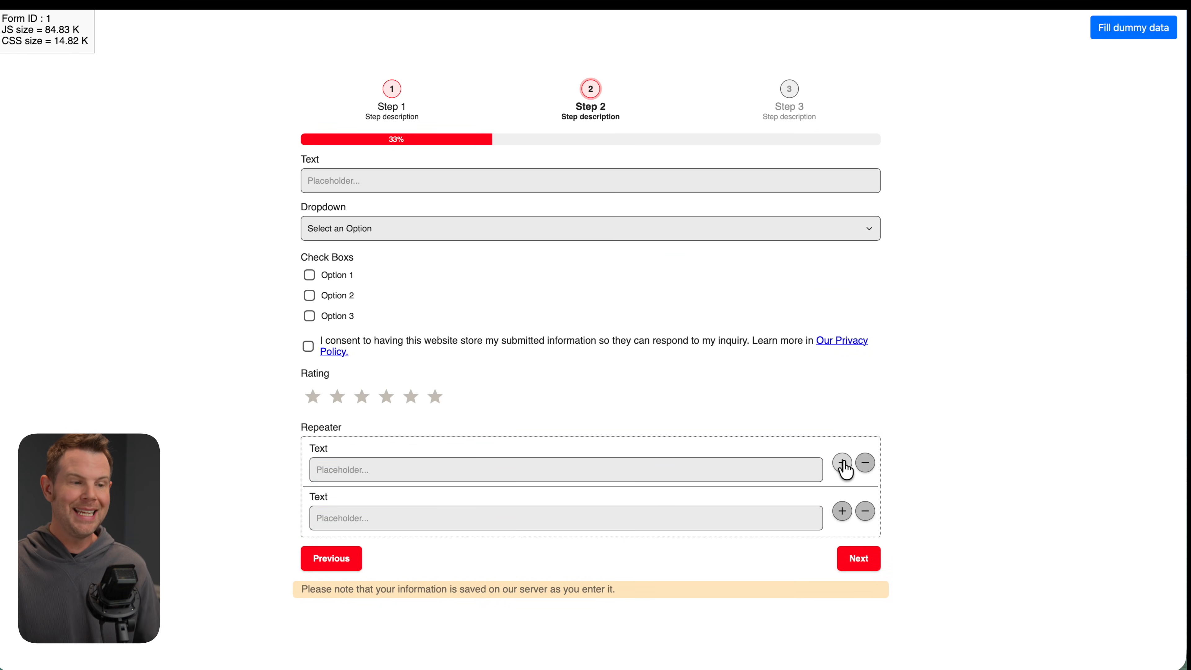
left_click(843, 464)
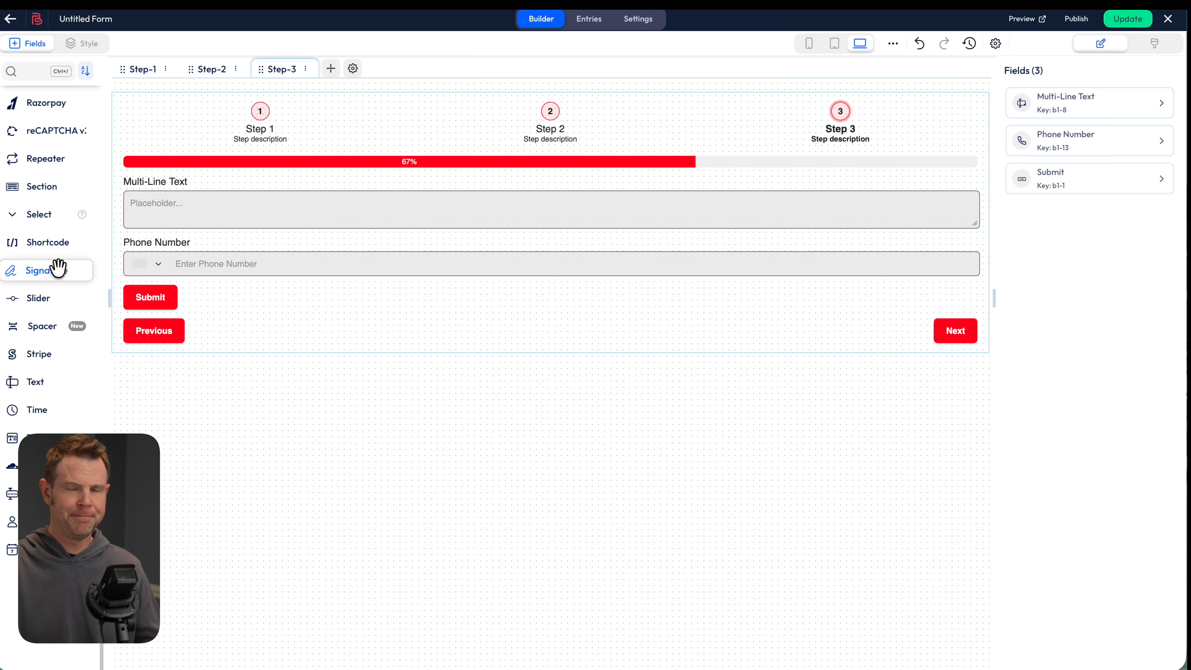
Place a Signature pad under Phone Number on Step 3 and update the form
mouse_move(58, 269)
left_mouse_down()
mouse_move(117, 270)
mouse_move(457, 372)
left_mouse_up()
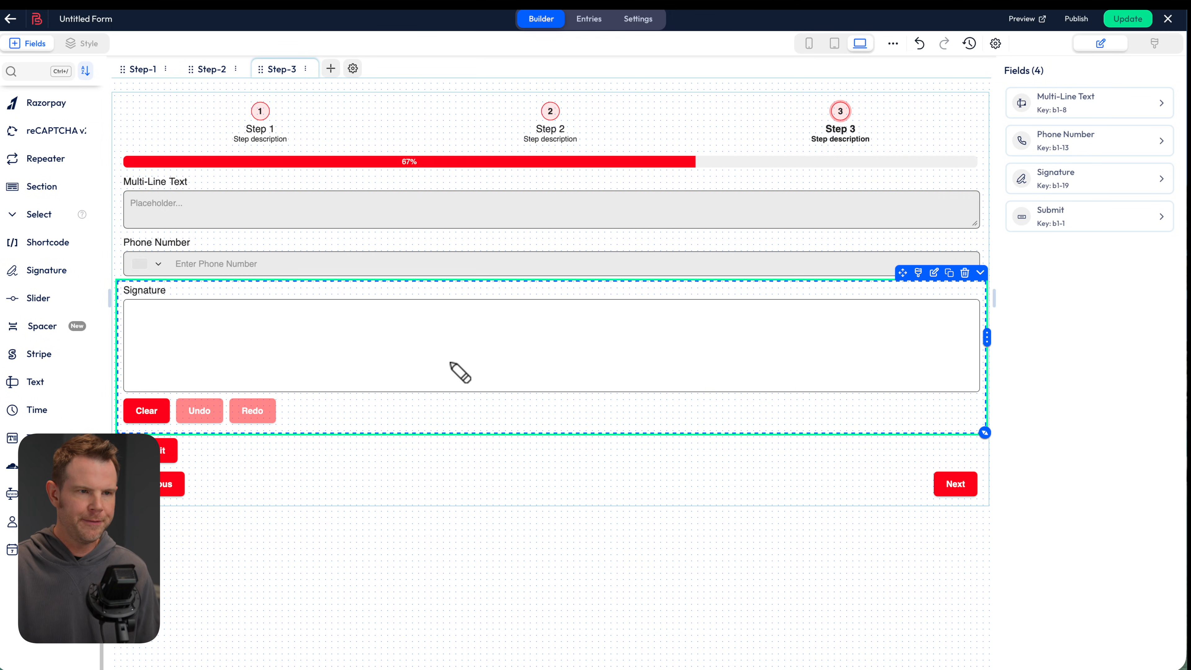
left_click(1119, 30)
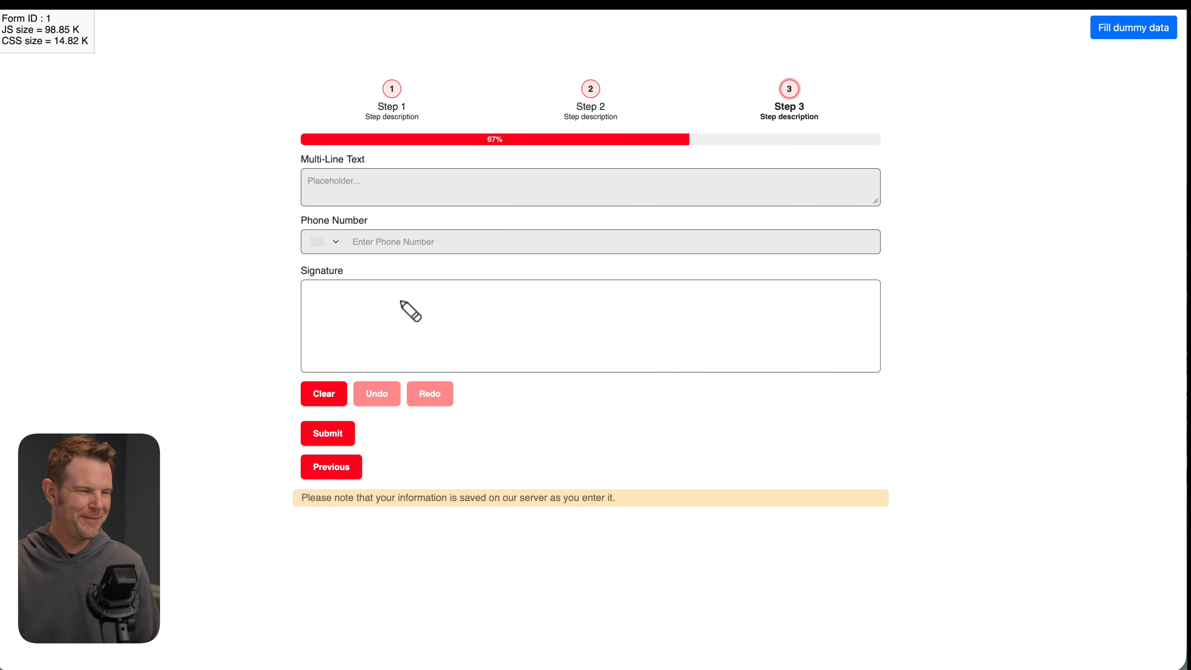
mouse_move(399, 300)
left_mouse_down()
mouse_move(389, 310)
mouse_move(398, 338)
mouse_move(380, 336)
mouse_move(451, 324)
mouse_move(434, 350)
mouse_move(459, 323)
mouse_move(477, 331)
left_mouse_up()
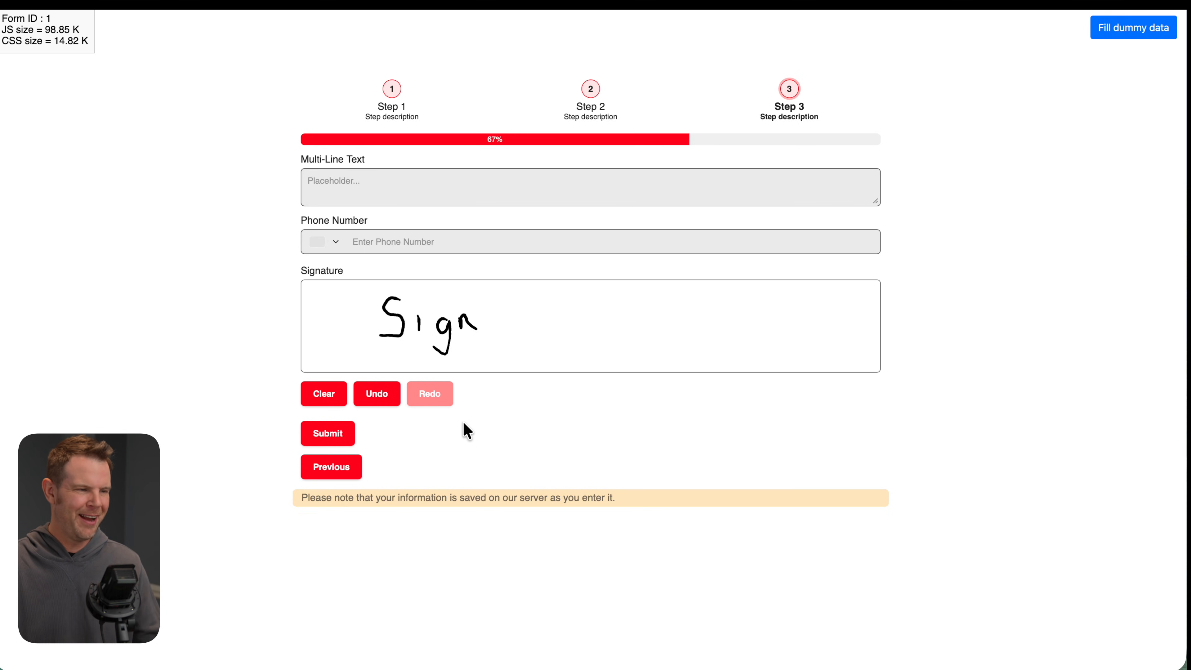
left_click(327, 396)
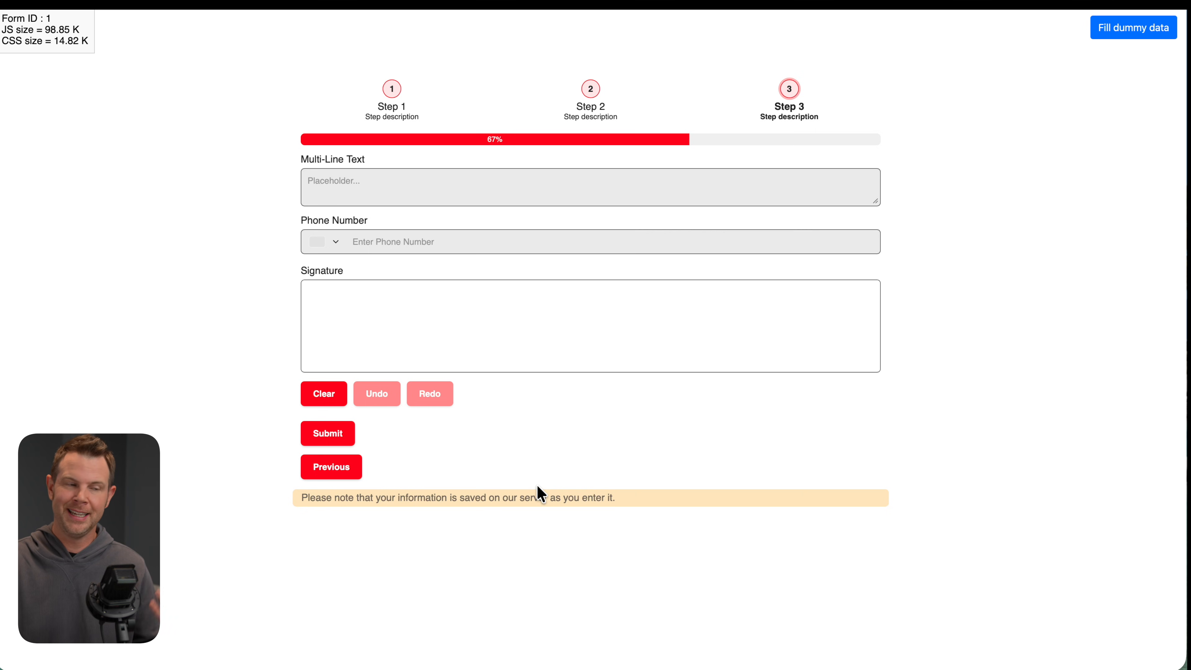